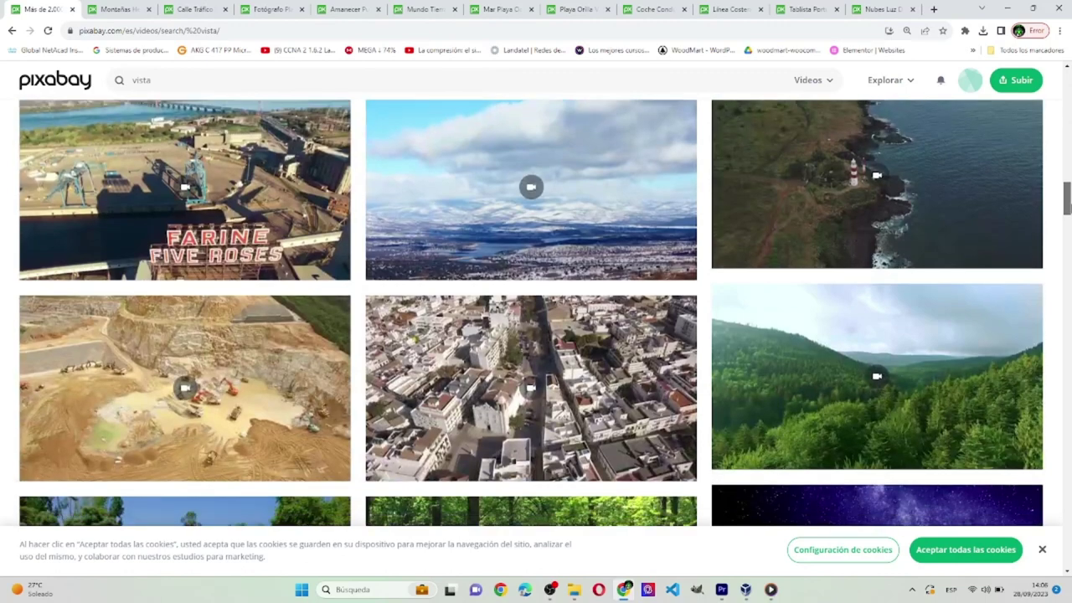
Open the Montreal cityscape video from the "vista" results in its own tab, preview it and pause its playback.
{"action": "scroll", "coordinate": [531, 313], "scroll_direction": "down", "scroll_amount": 1}
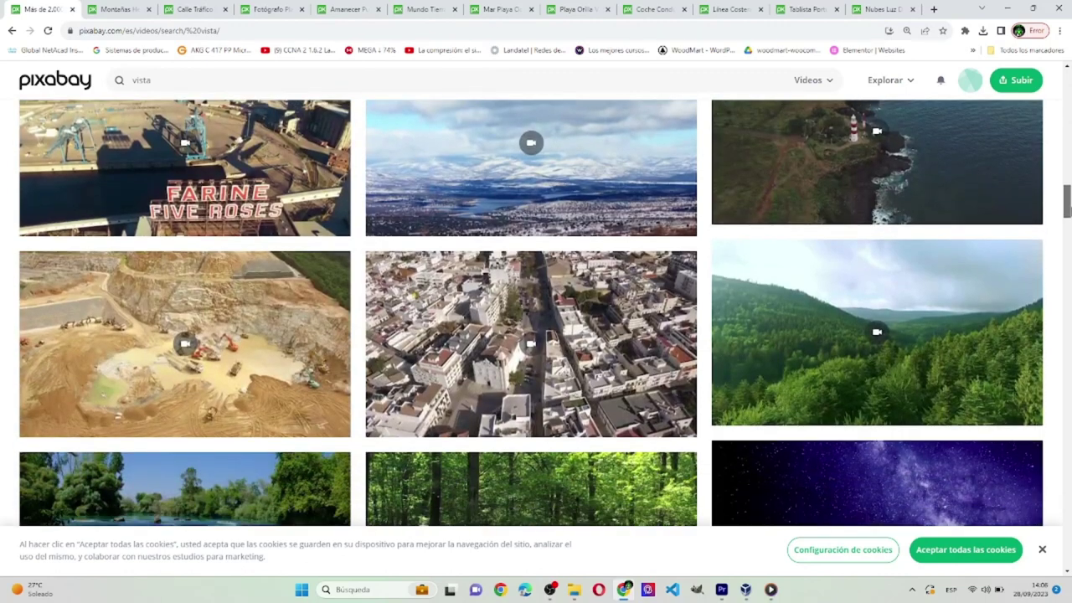
{"action": "middle_click", "coordinate": [263, 191]}
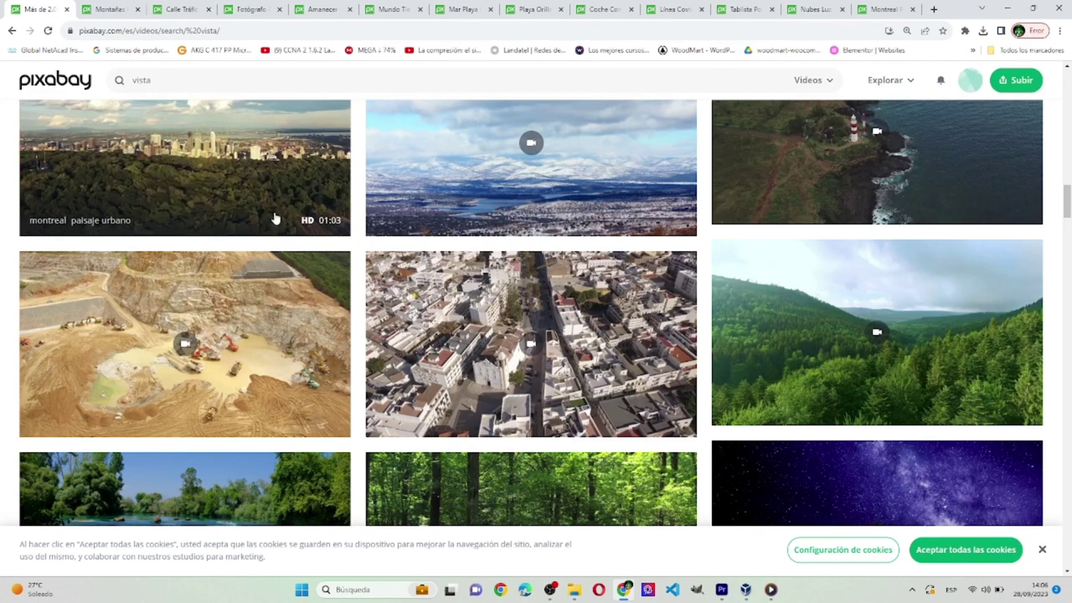
{"action": "left_click", "coordinate": [890, 5]}
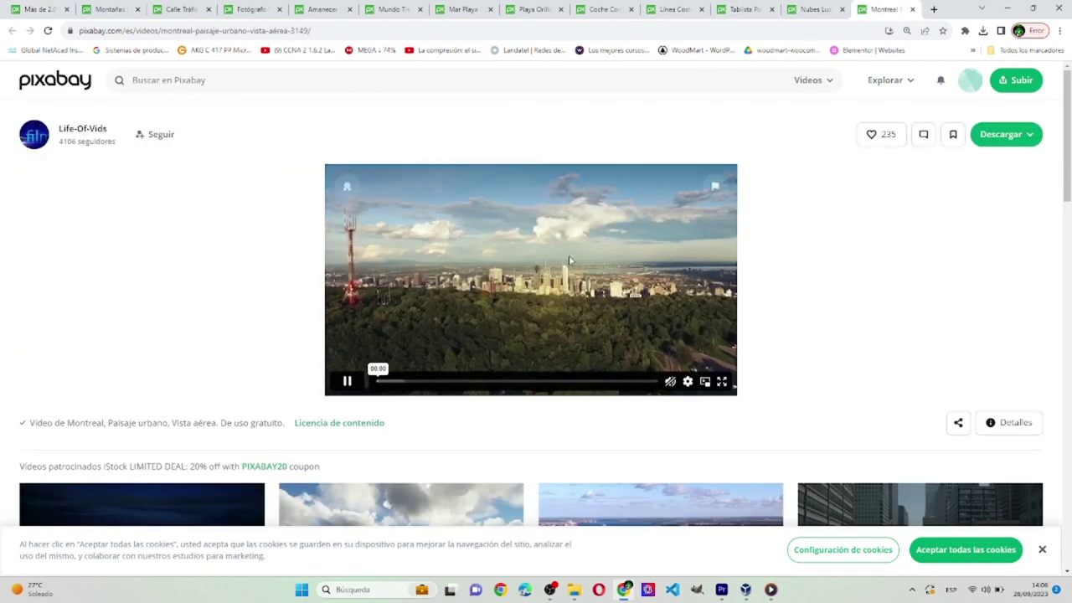
{"action": "left_click", "coordinate": [774, 589]}
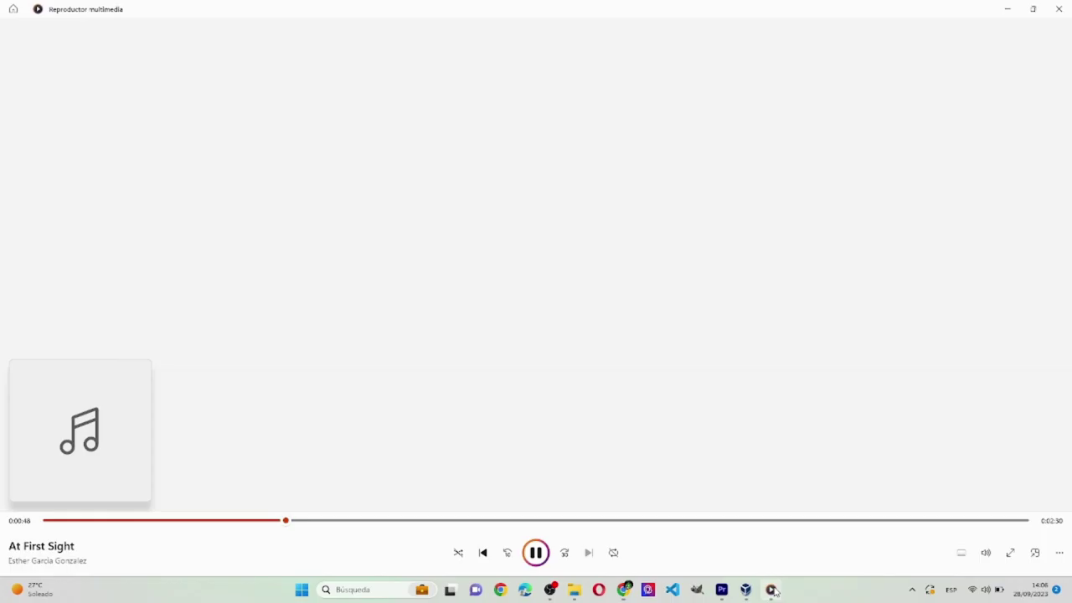
{"action": "left_click", "coordinate": [781, 586]}
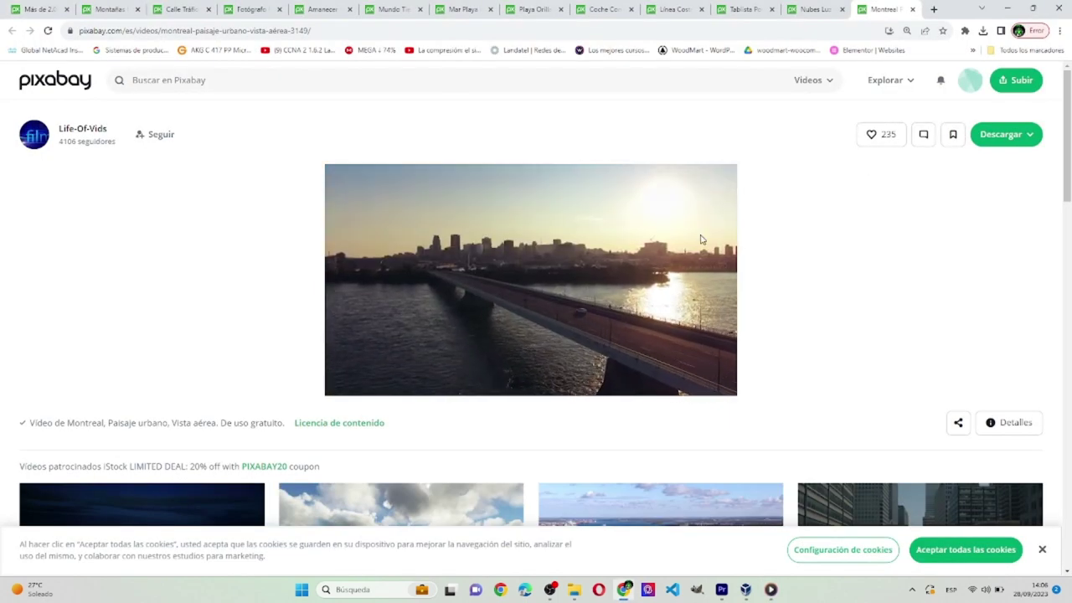
{"action": "left_click", "coordinate": [536, 330]}
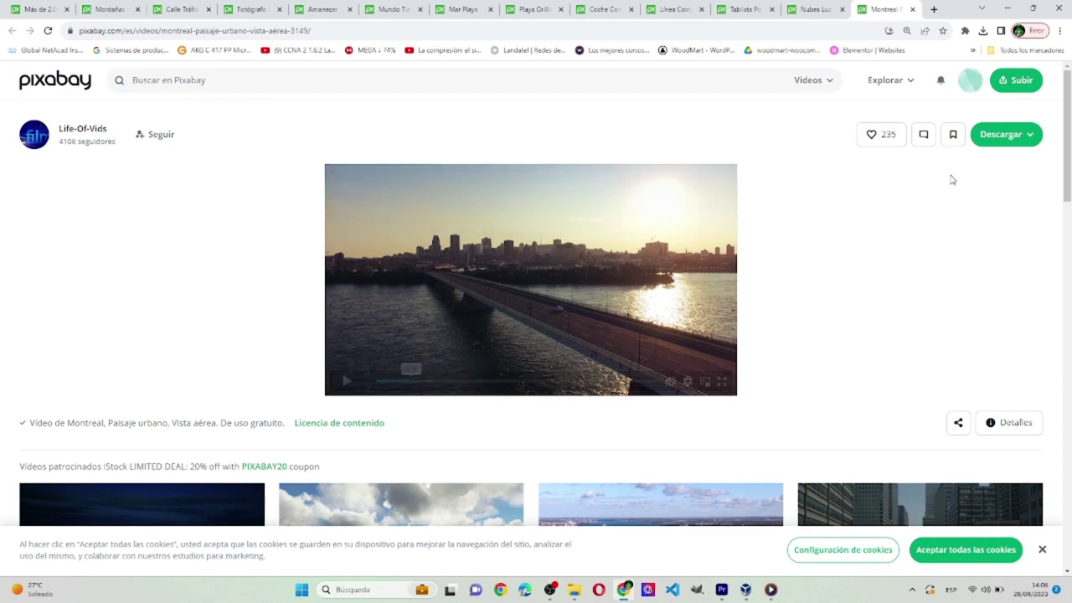
From the "vista" results, open the "sitio de trabajo" quarry video and the Olhao Portugal aerial video in background tabs.
{"action": "left_click", "coordinate": [37, 9]}
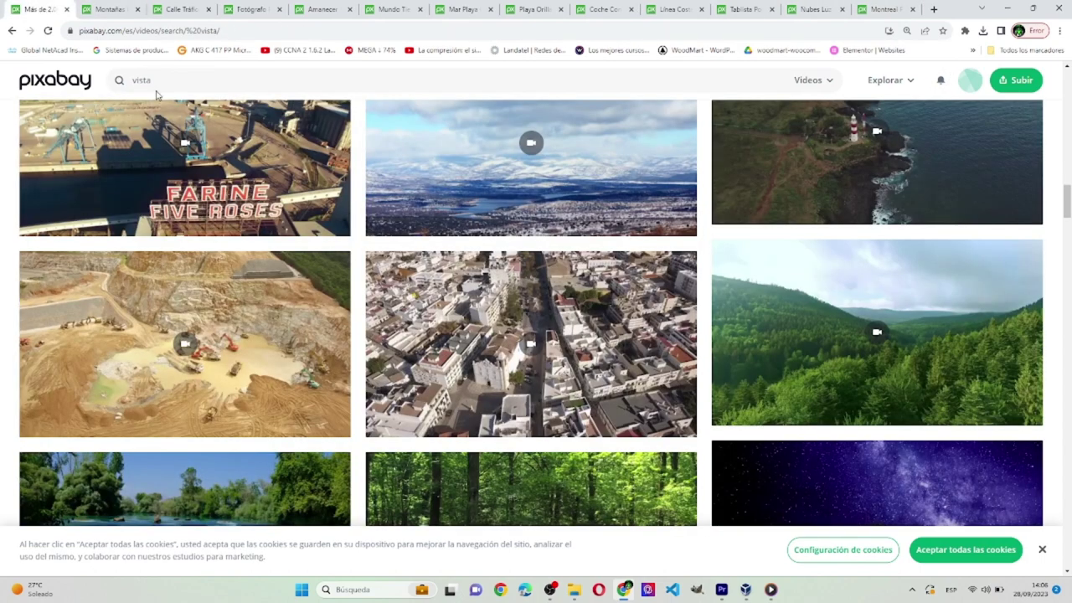
{"action": "scroll", "coordinate": [921, 209], "scroll_direction": "down", "scroll_amount": 2}
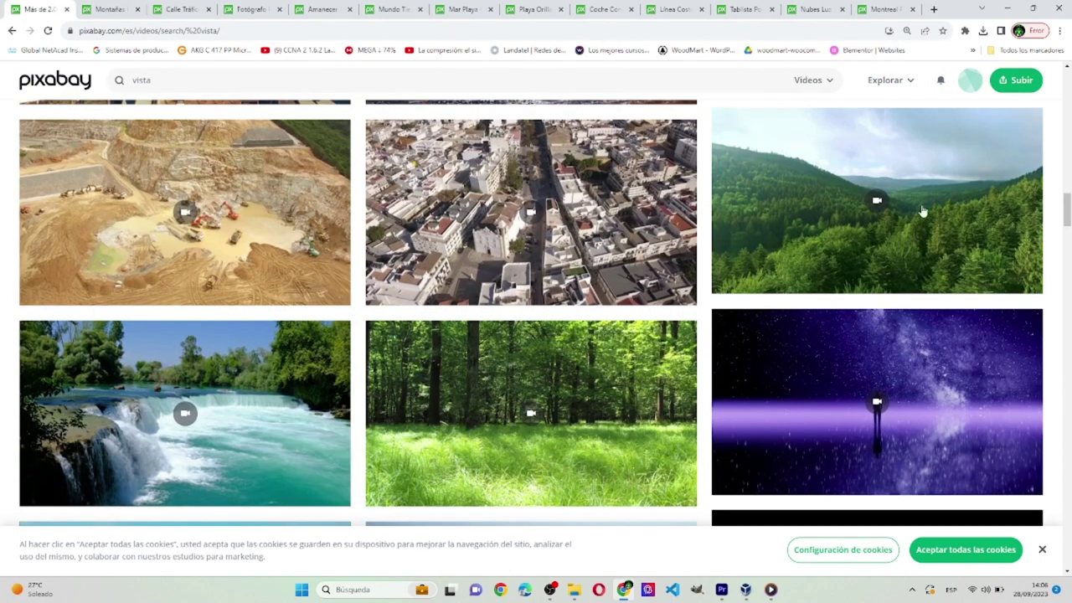
{"action": "mouse_move", "coordinate": [448, 186]}
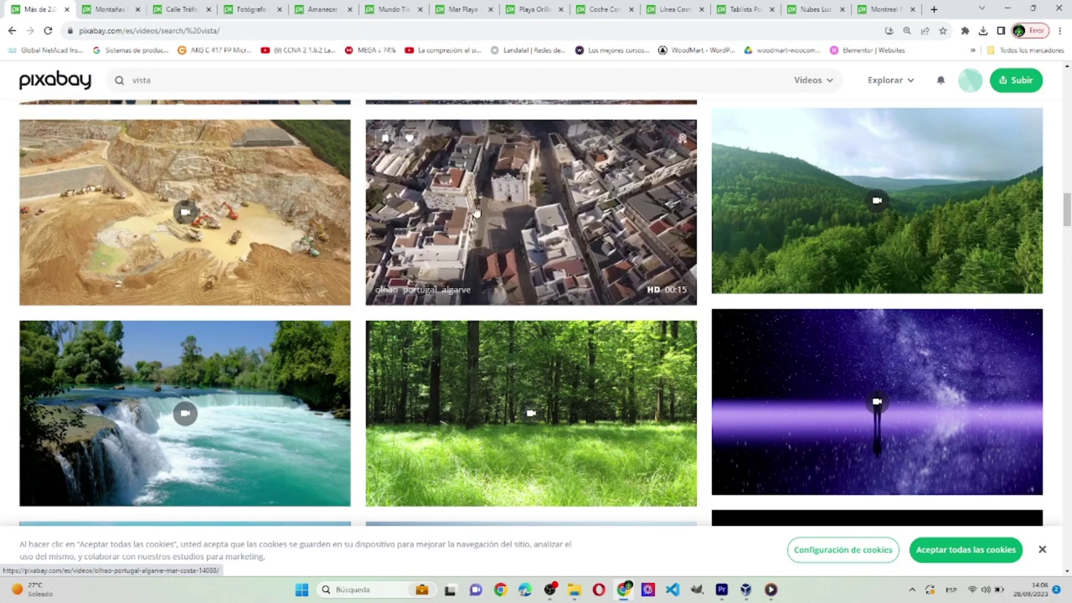
{"action": "mouse_move", "coordinate": [175, 216]}
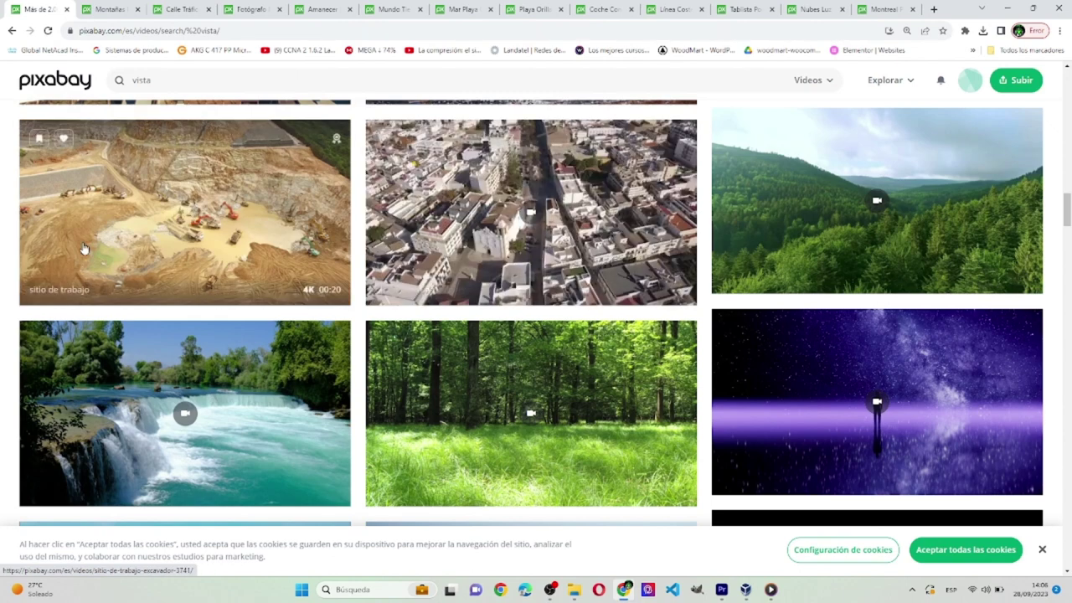
{"action": "middle_click", "coordinate": [175, 216]}
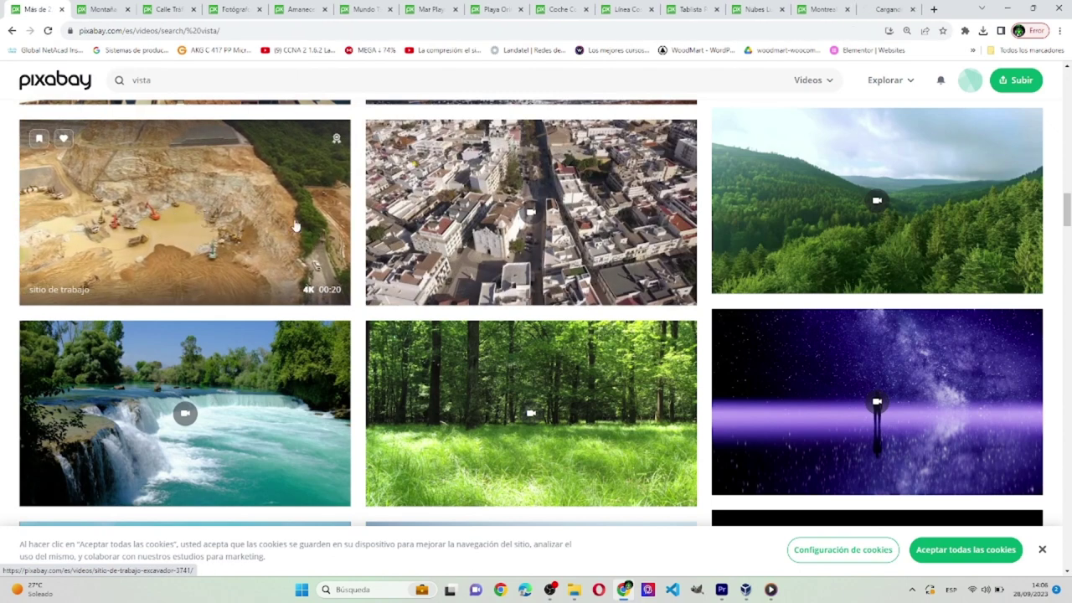
Open the "hombre estrellas lago" video in its own tab and download it as a 1920×1080 MP4.
{"action": "mouse_move", "coordinate": [880, 427]}
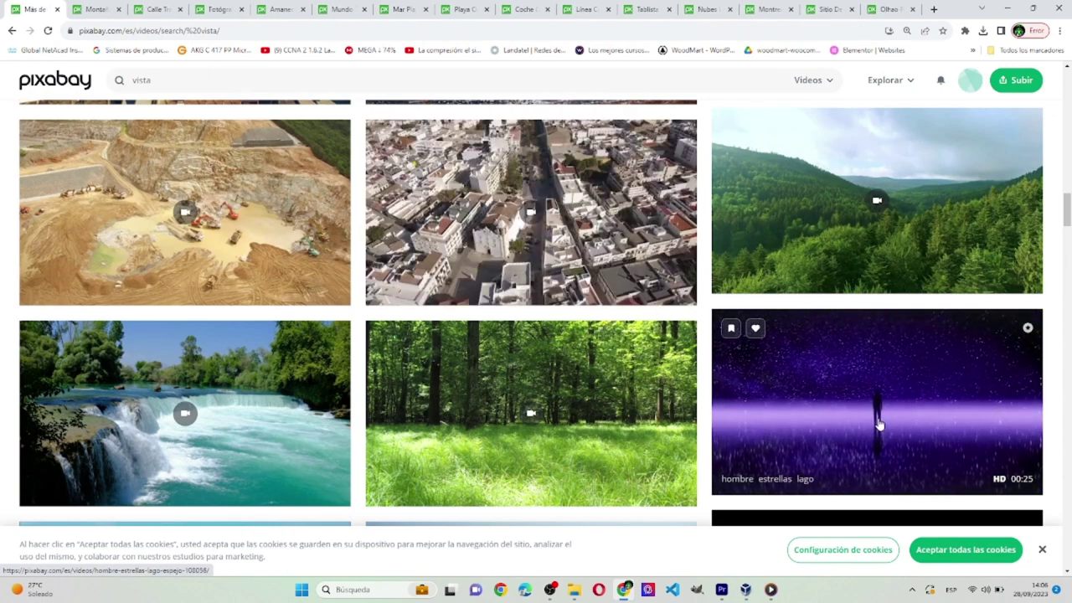
{"action": "middle_click", "coordinate": [878, 423]}
{"action": "left_click", "coordinate": [882, 6]}
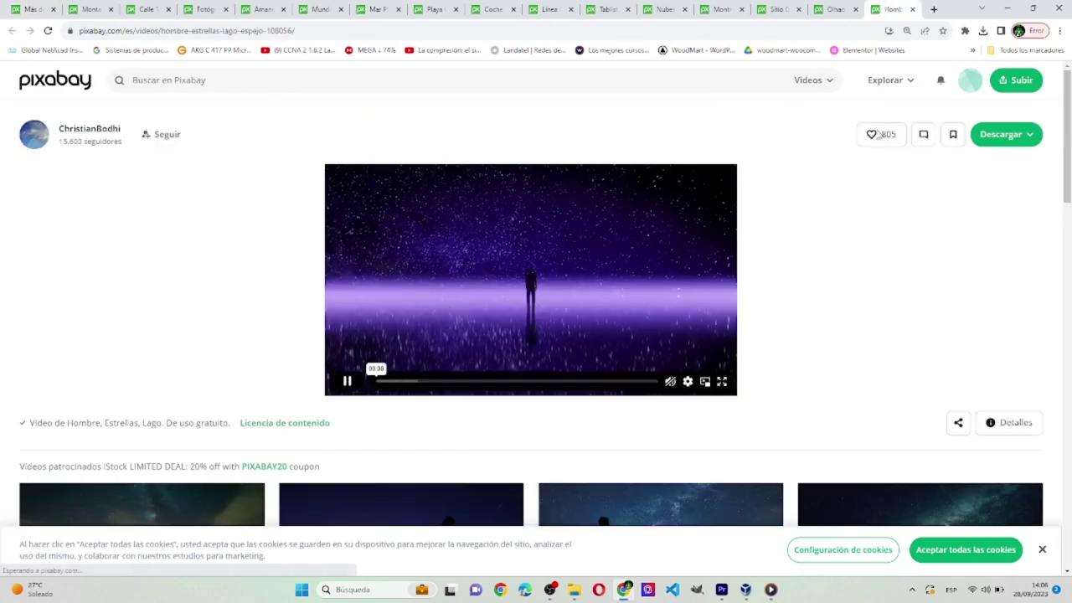
{"action": "left_click", "coordinate": [1024, 138]}
{"action": "left_click", "coordinate": [889, 255]}
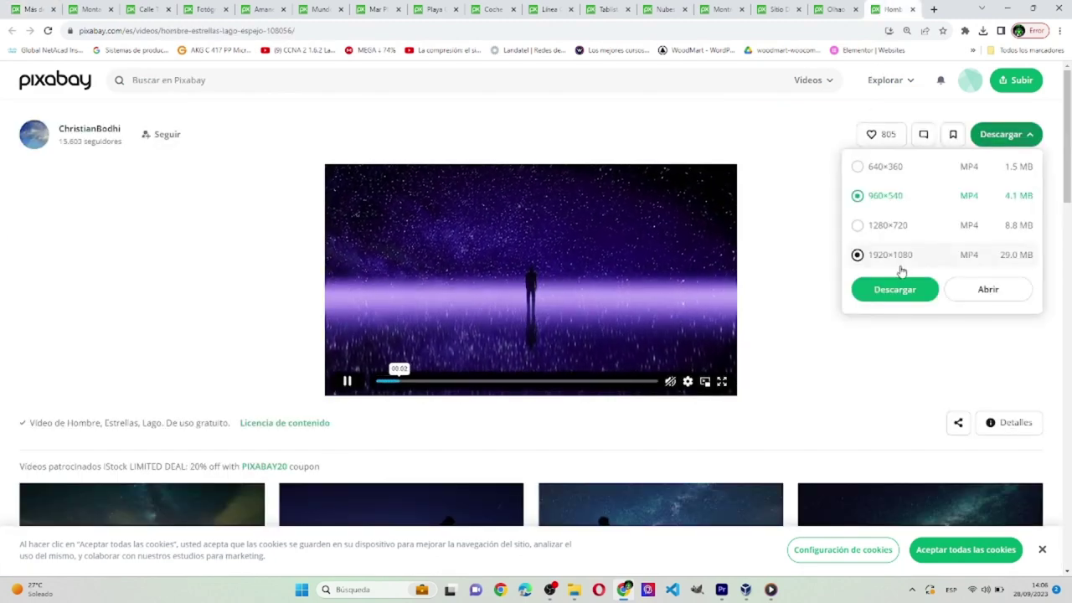
{"action": "left_click", "coordinate": [895, 289]}
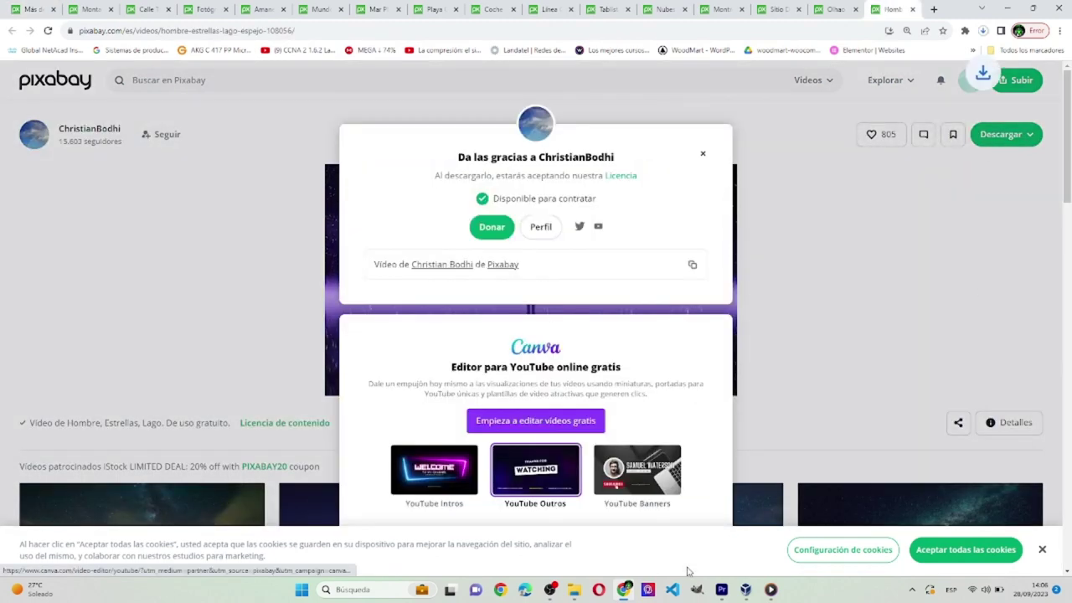
Switch to the media player, pause the song At First Sight and close the player.
{"action": "left_click", "coordinate": [771, 590]}
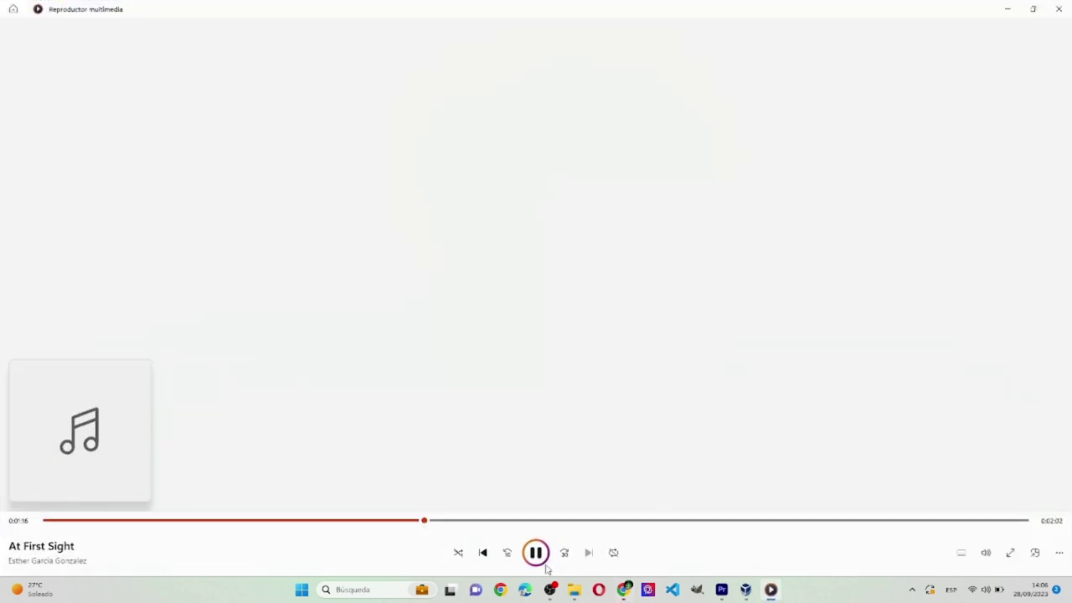
{"action": "left_click", "coordinate": [546, 559]}
{"action": "left_click", "coordinate": [1059, 8]}
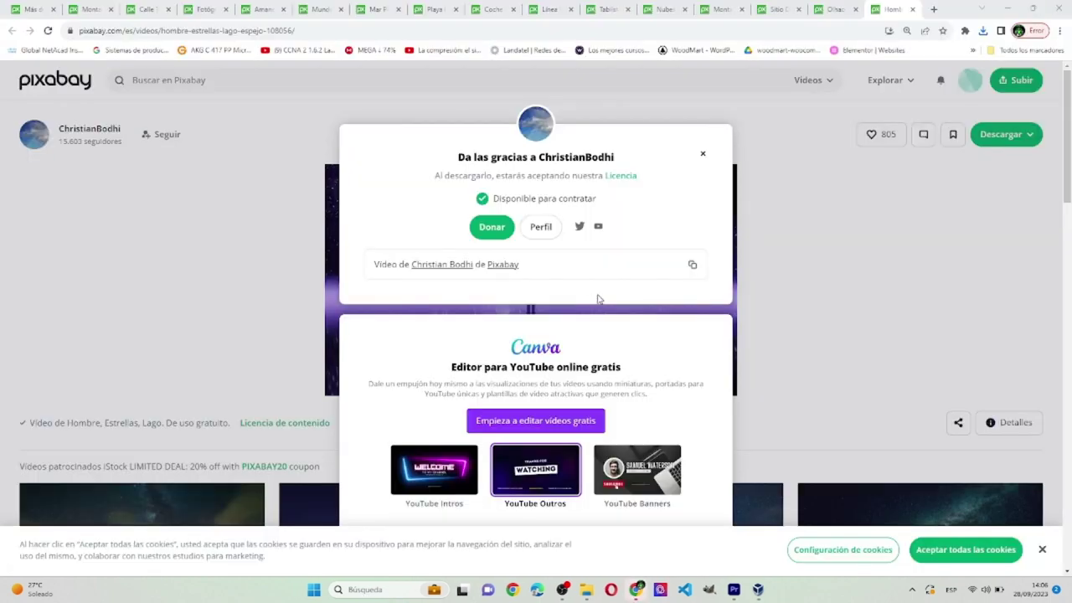
Switch to Premiere Pro and delete all timeline clips after the first one.
{"action": "left_click", "coordinate": [734, 590]}
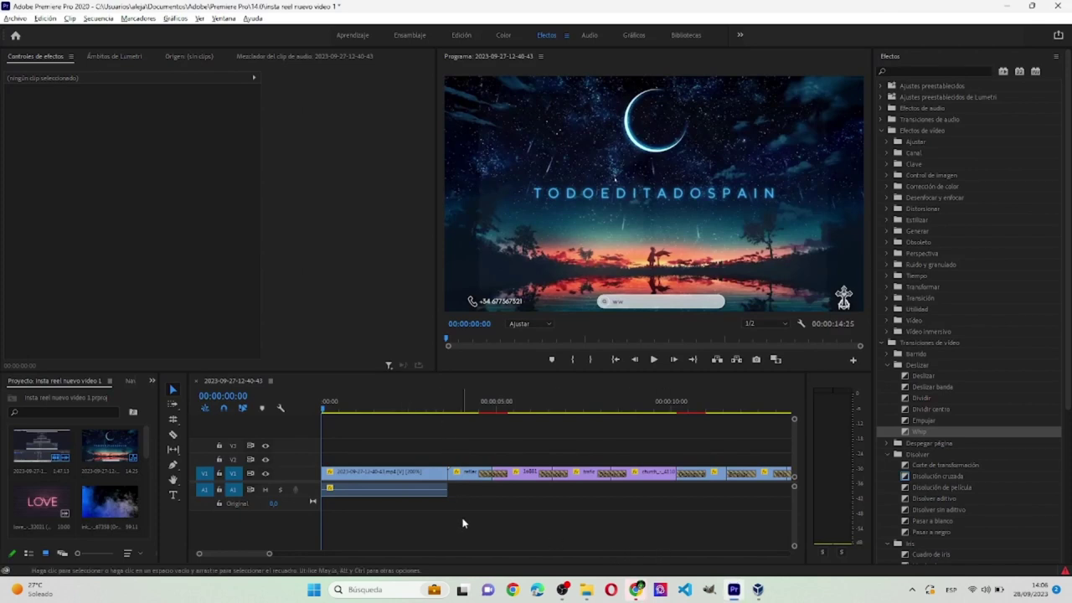
{"action": "left_click_drag", "start_coordinate": [463, 518], "coordinate": [751, 439]}
{"action": "key", "text": "Delete"}
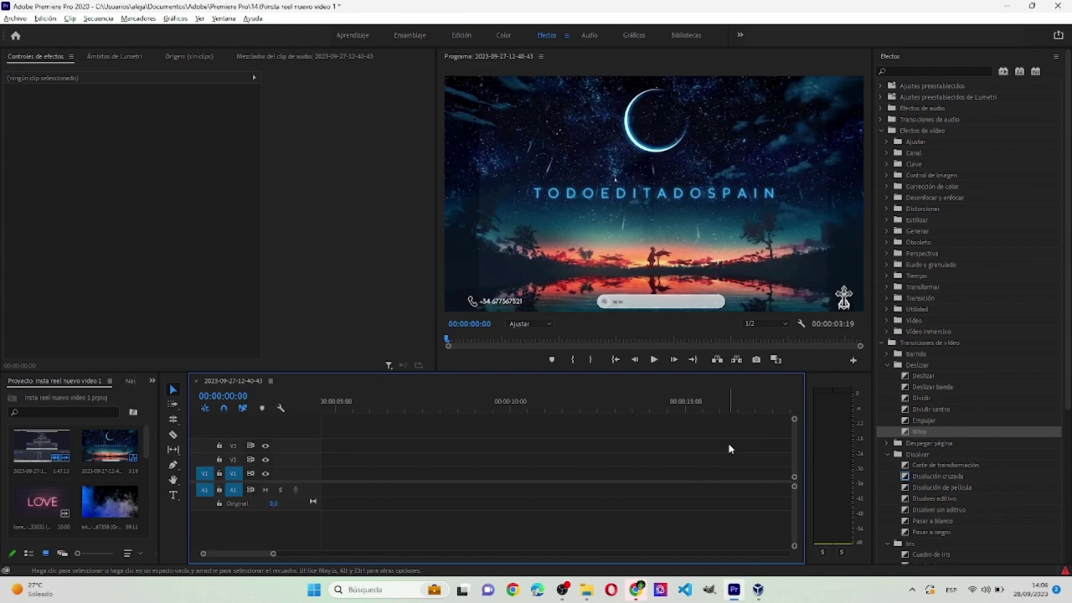
{"action": "key", "text": "ctrl+z"}
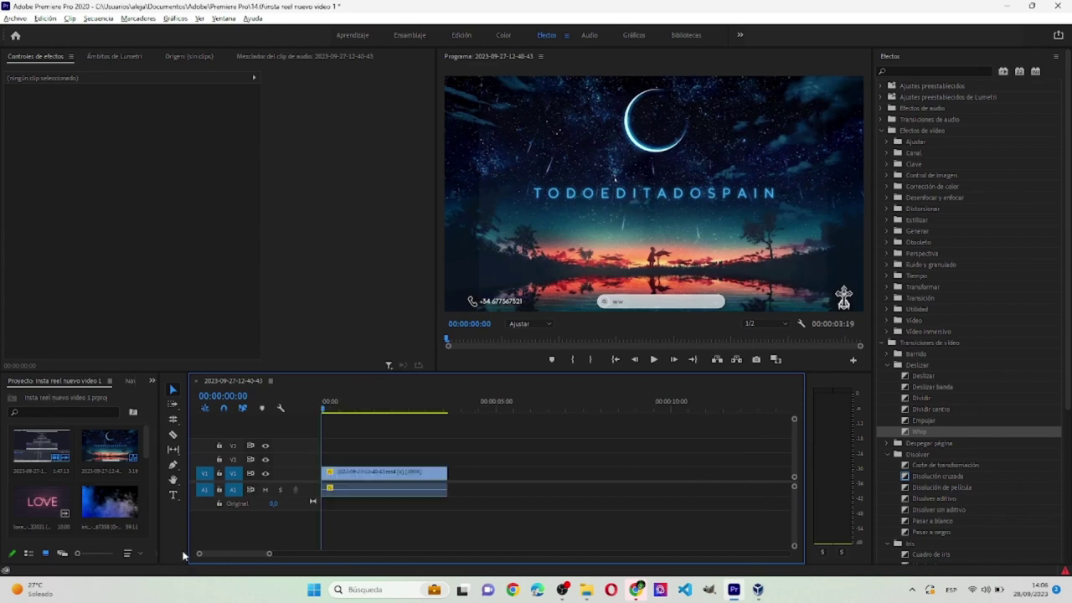
Check the contents of the "a primera vista" folder in File Explorer, then return to Premiere Pro.
{"action": "left_click", "coordinate": [586, 589]}
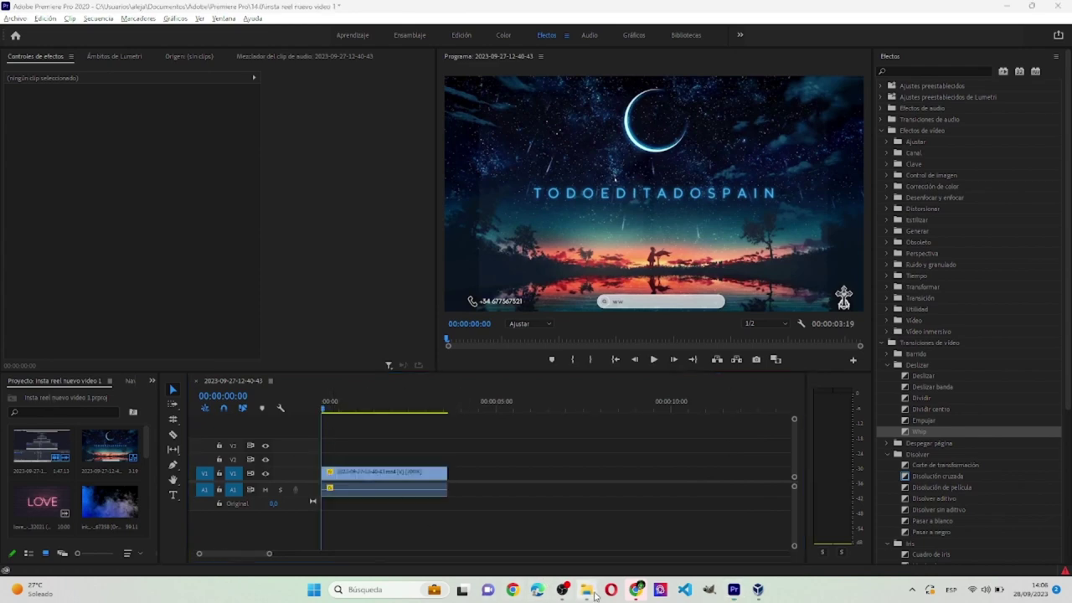
{"action": "left_click_drag", "start_coordinate": [489, 32], "coordinate": [571, 42]}
{"action": "left_click_drag", "start_coordinate": [553, 143], "coordinate": [569, 216]}
{"action": "left_click", "coordinate": [599, 248]}
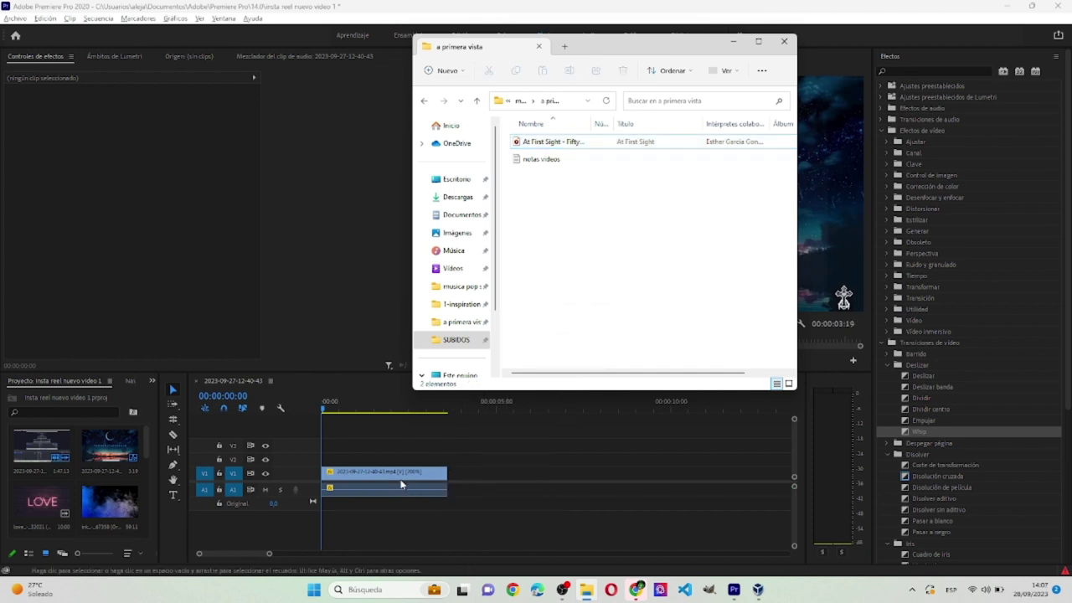
{"action": "left_click", "coordinate": [416, 507]}
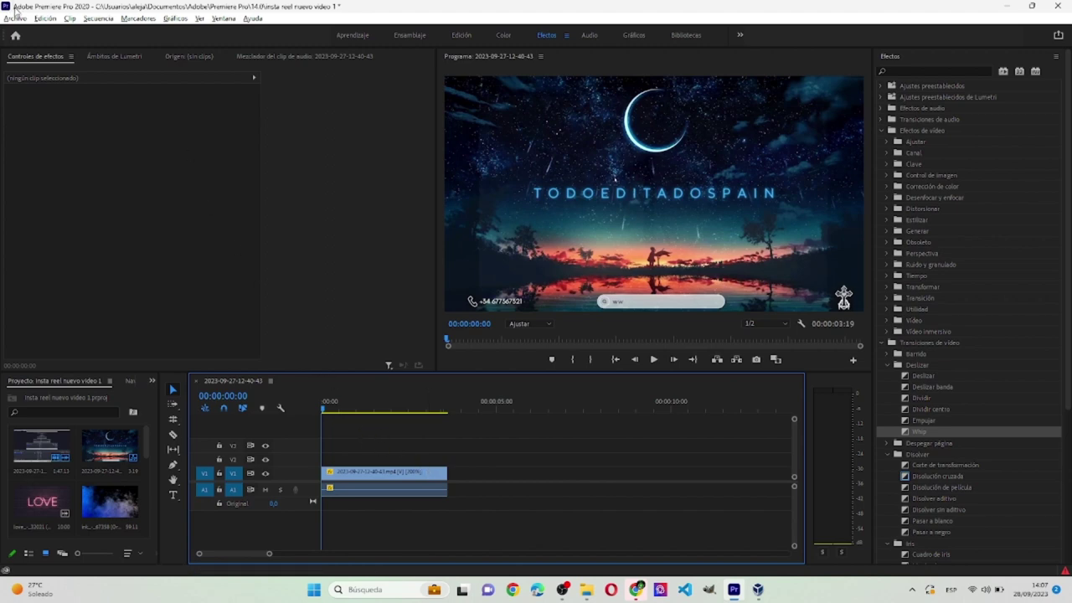
{"action": "left_click", "coordinate": [16, 19]}
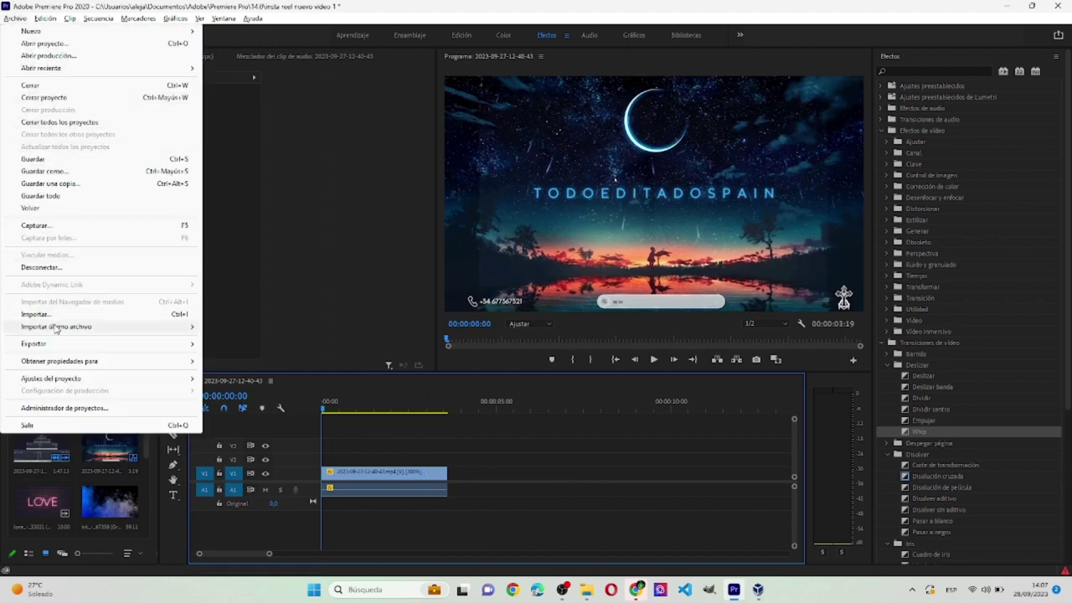
{"action": "mouse_move", "coordinate": [134, 344]}
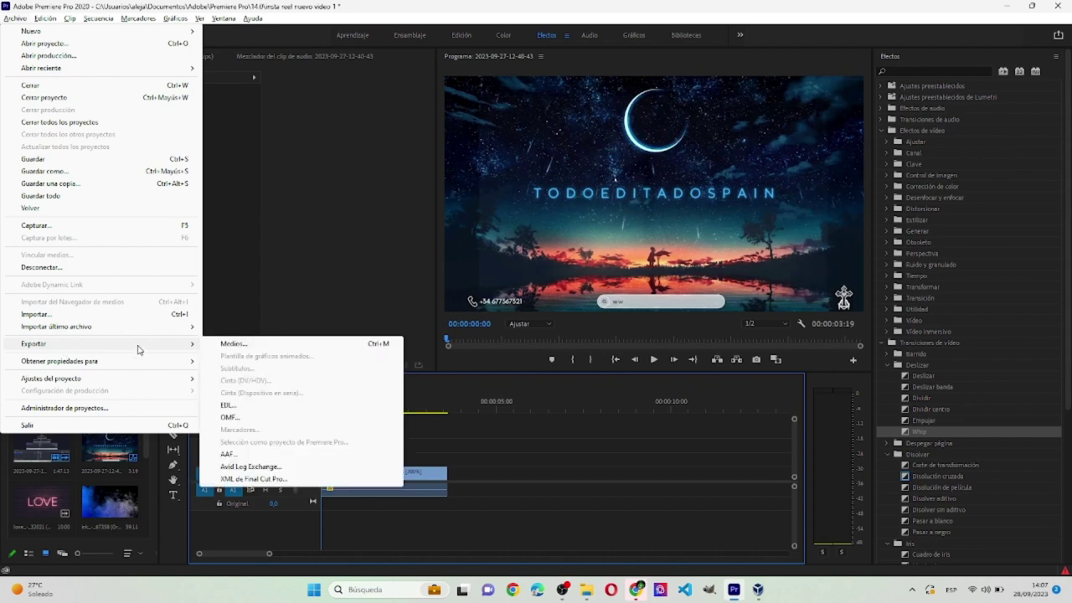
{"action": "left_click", "coordinate": [263, 342]}
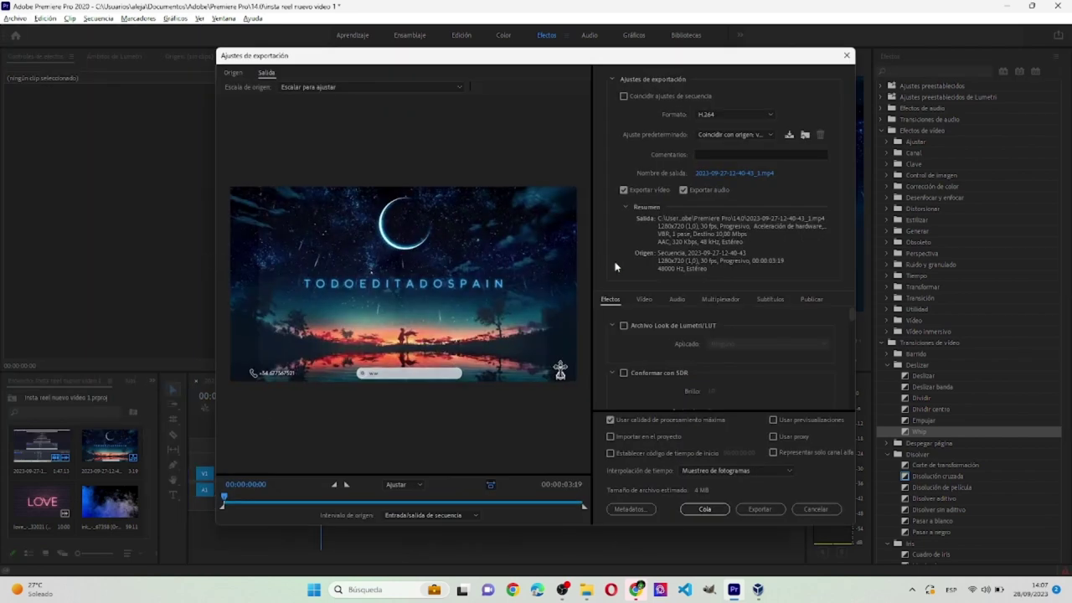
{"action": "left_click", "coordinate": [764, 510]}
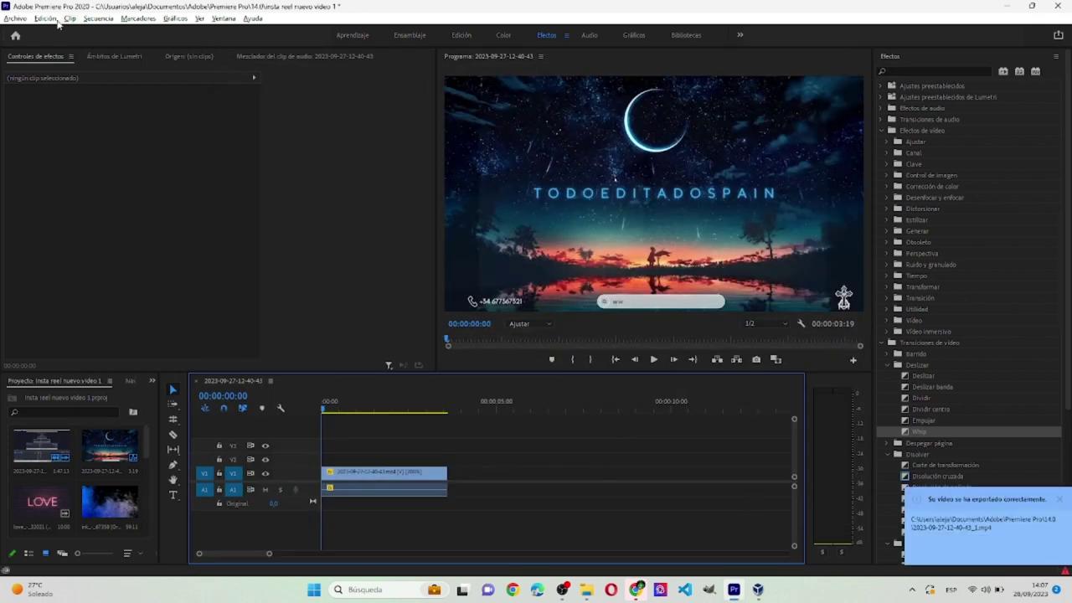
Create a new project named "#7 VIDEO" in the default Premiere Pro 14.0 folder.
{"action": "left_click", "coordinate": [7, 18]}
{"action": "mouse_move", "coordinate": [35, 32]}
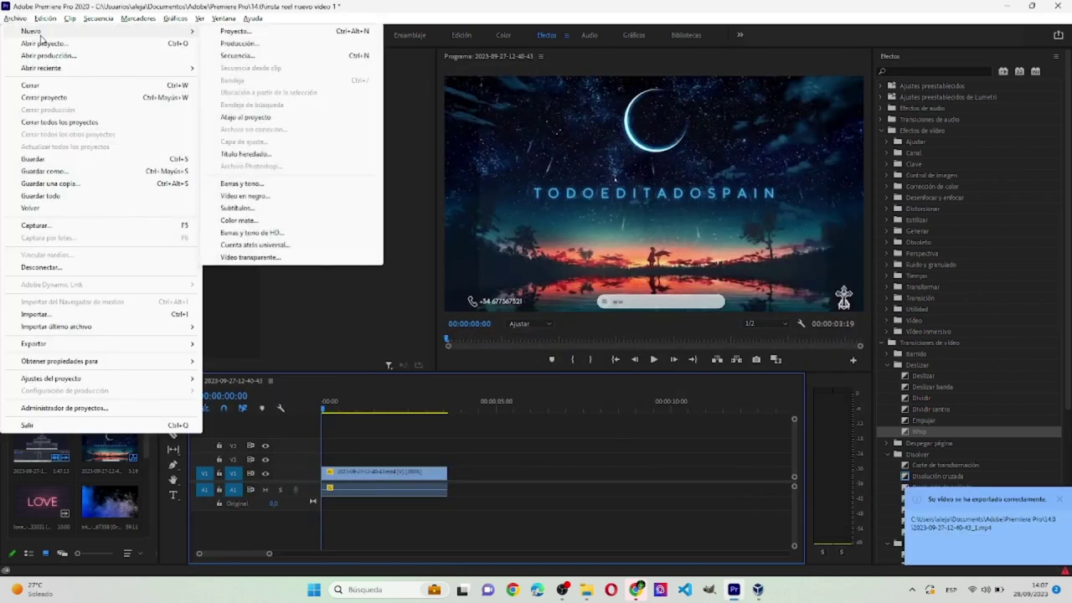
{"action": "left_click", "coordinate": [236, 31]}
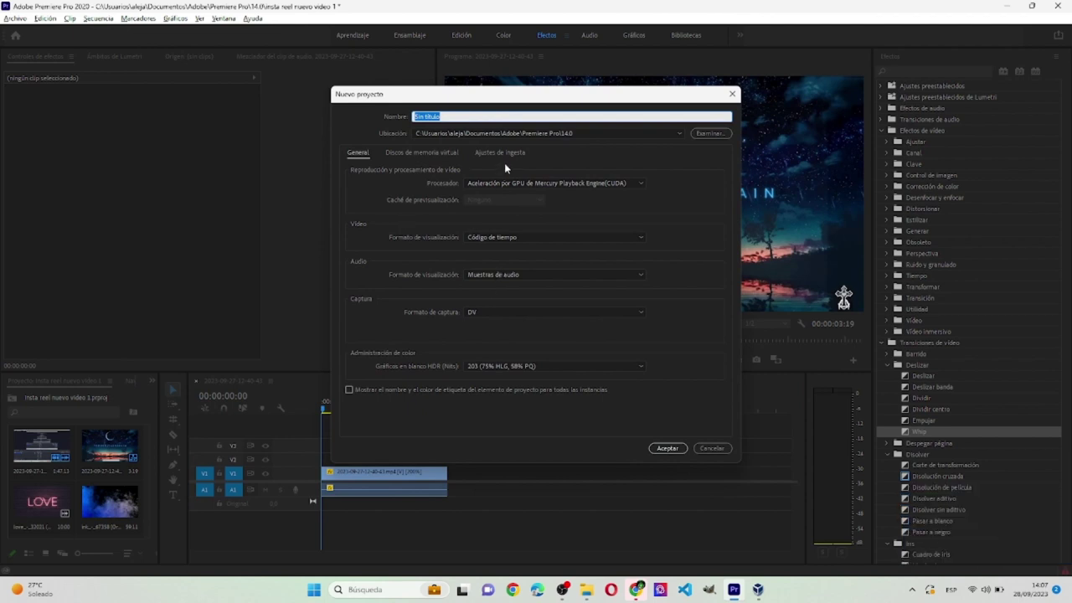
{"action": "type", "text": "a"}
{"action": "key", "text": "Return"}
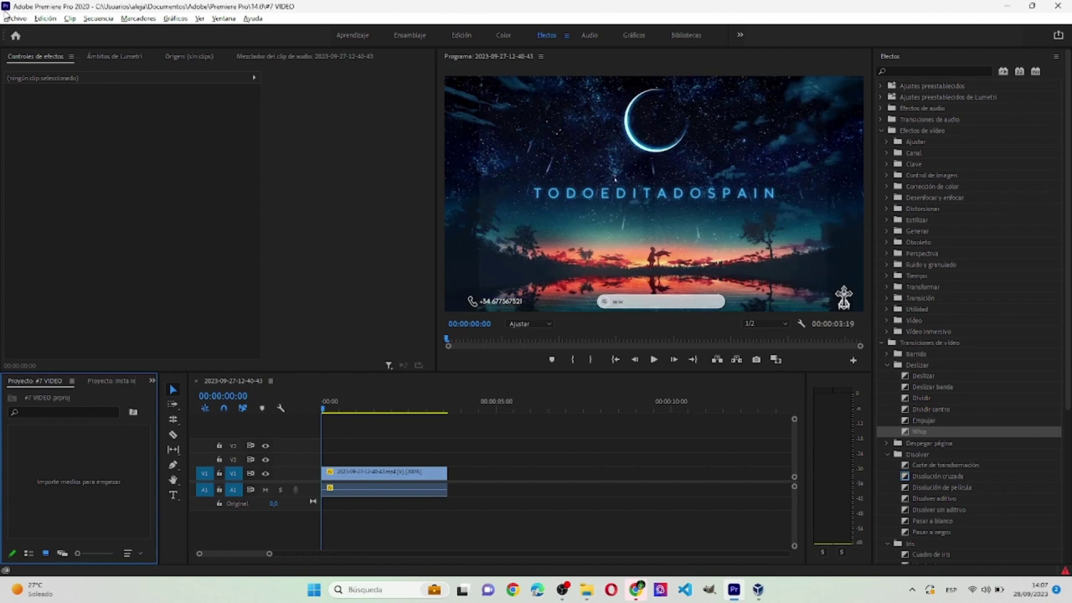
{"action": "left_click", "coordinate": [13, 18]}
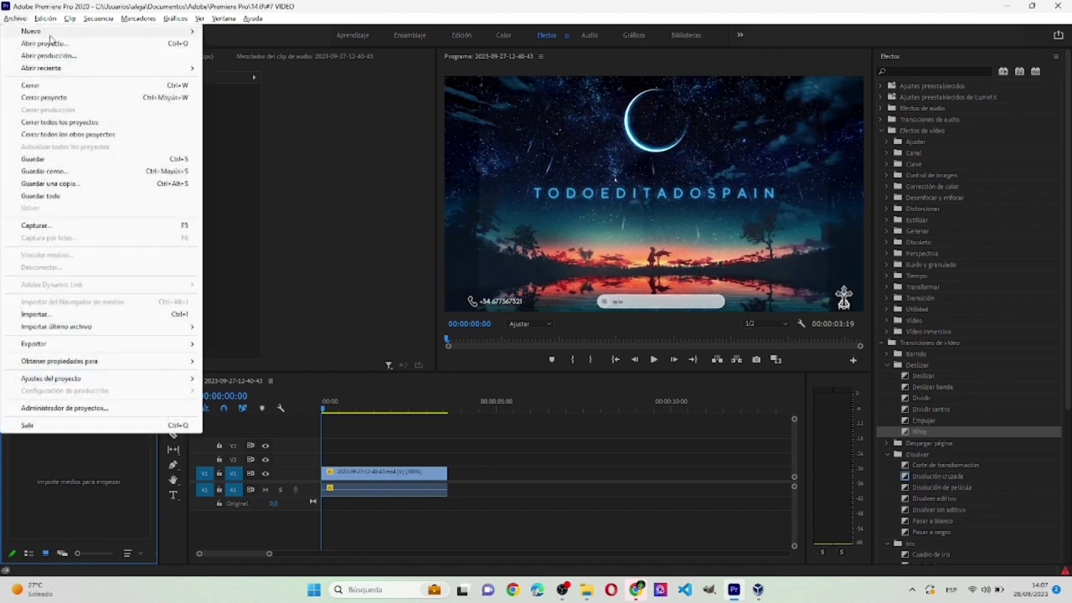
{"action": "mouse_move", "coordinate": [52, 35]}
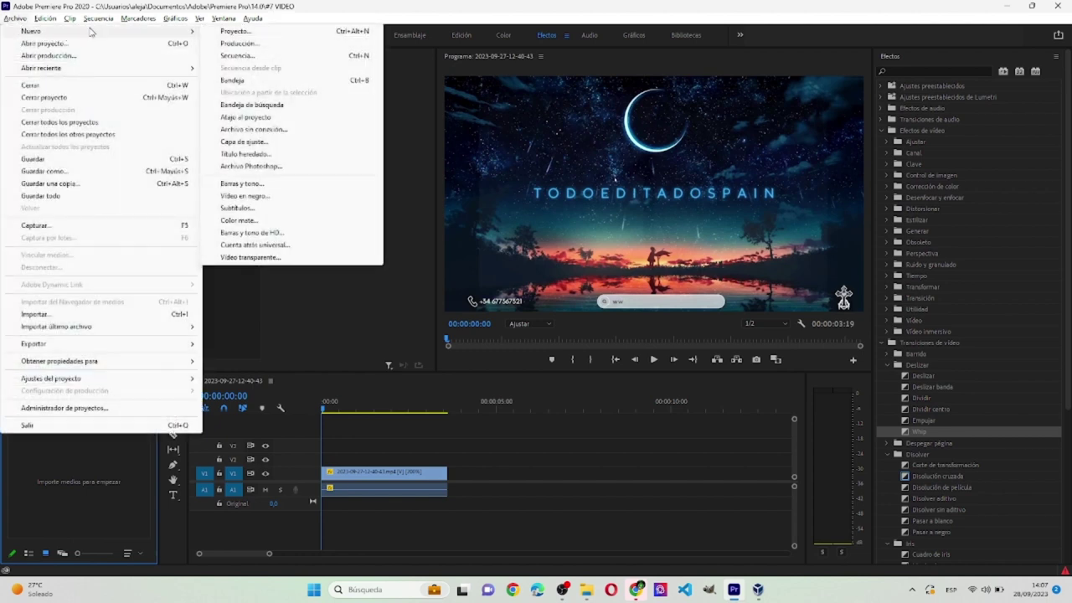
{"action": "left_click", "coordinate": [154, 49]}
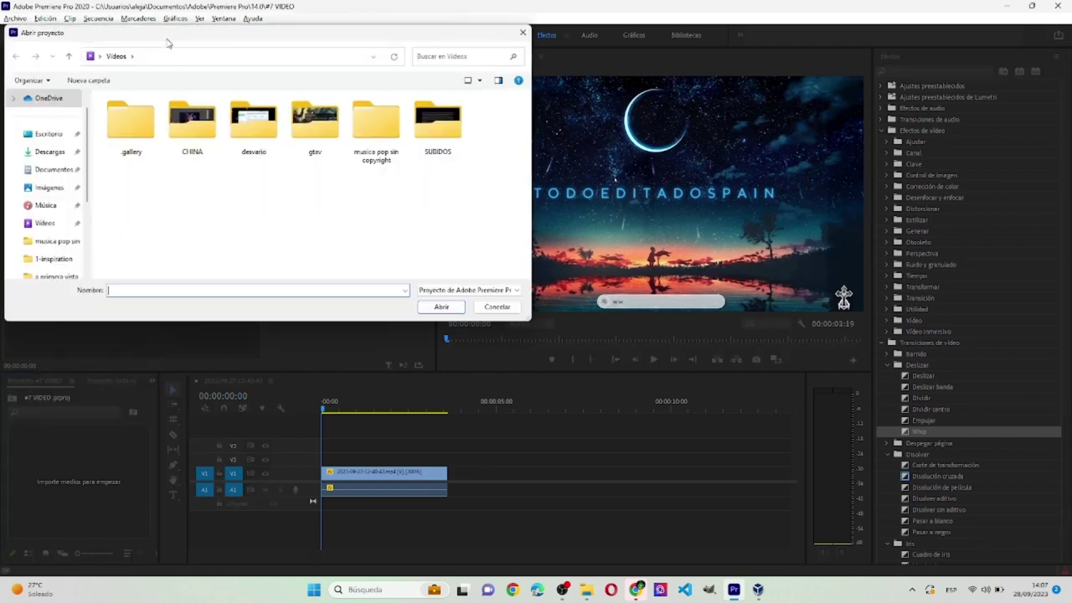
{"action": "left_click", "coordinate": [497, 307]}
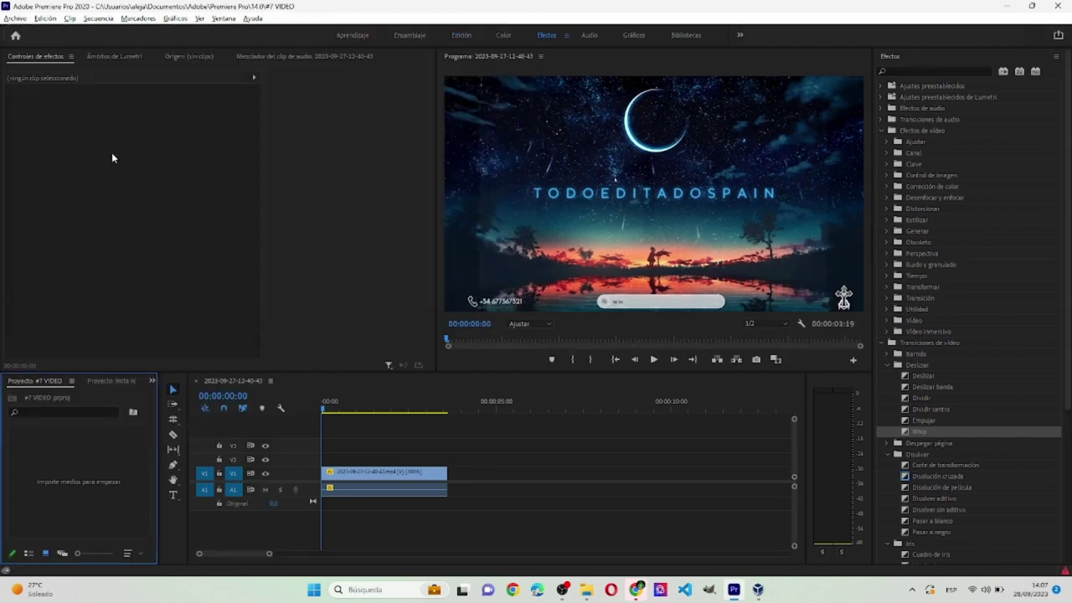
{"action": "left_click", "coordinate": [15, 17]}
{"action": "mouse_move", "coordinate": [98, 70]}
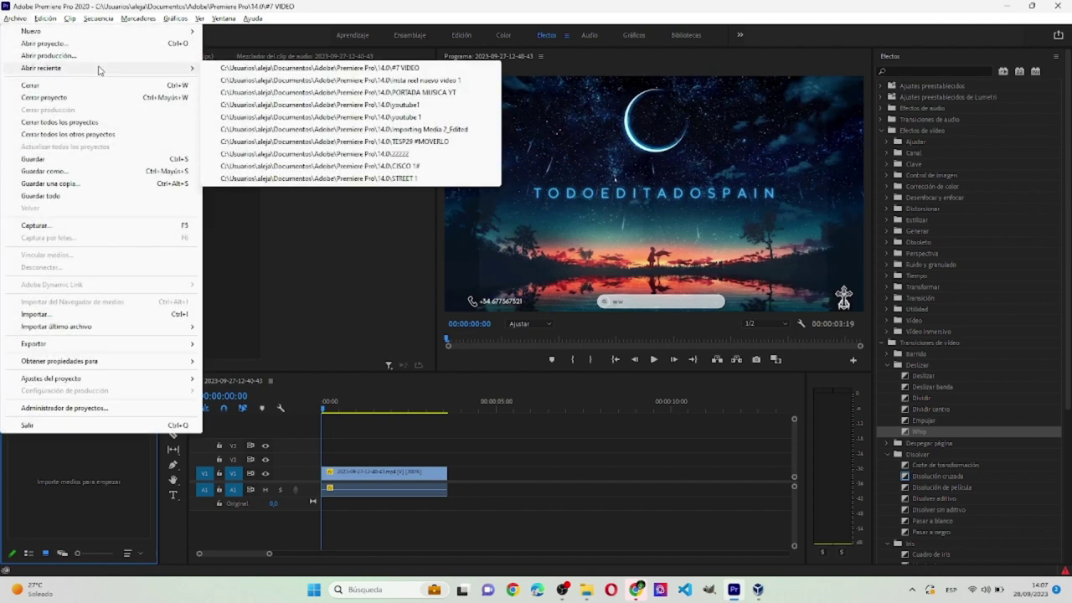
{"action": "mouse_move", "coordinate": [189, 32]}
{"action": "left_click", "coordinate": [278, 32]}
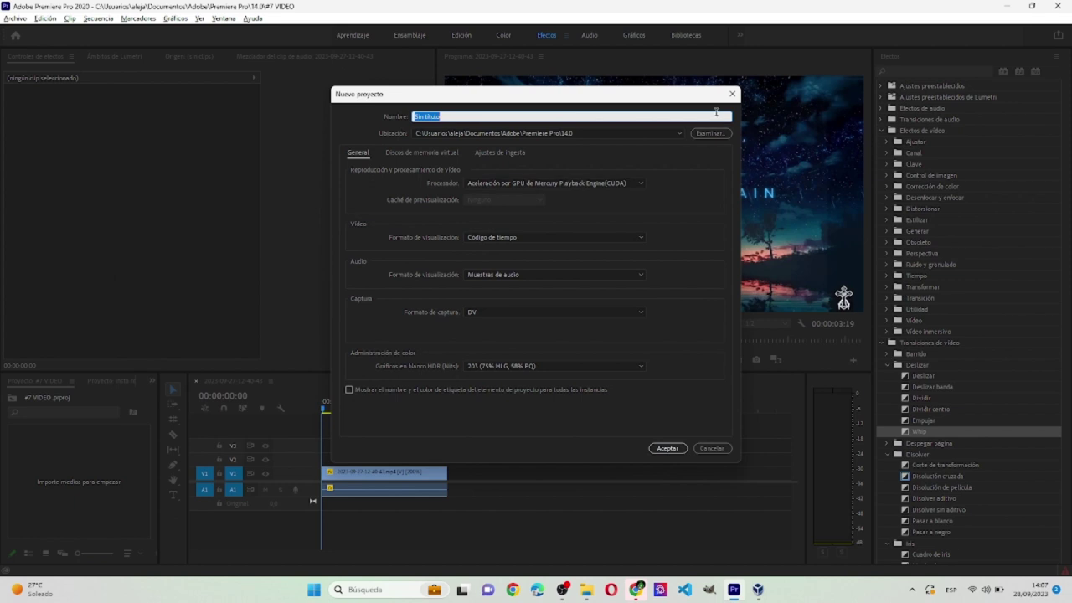
{"action": "left_click", "coordinate": [732, 94]}
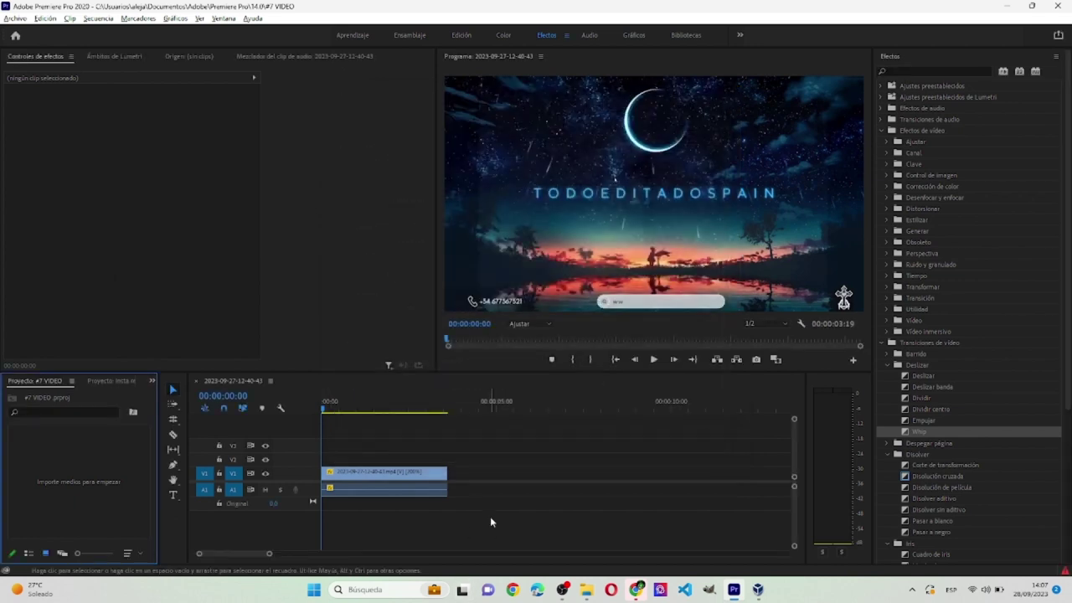
Close Premiere Pro completely, then launch it again.
{"action": "left_click_drag", "start_coordinate": [511, 532], "coordinate": [394, 405]}
{"action": "left_click", "coordinate": [1053, 6]}
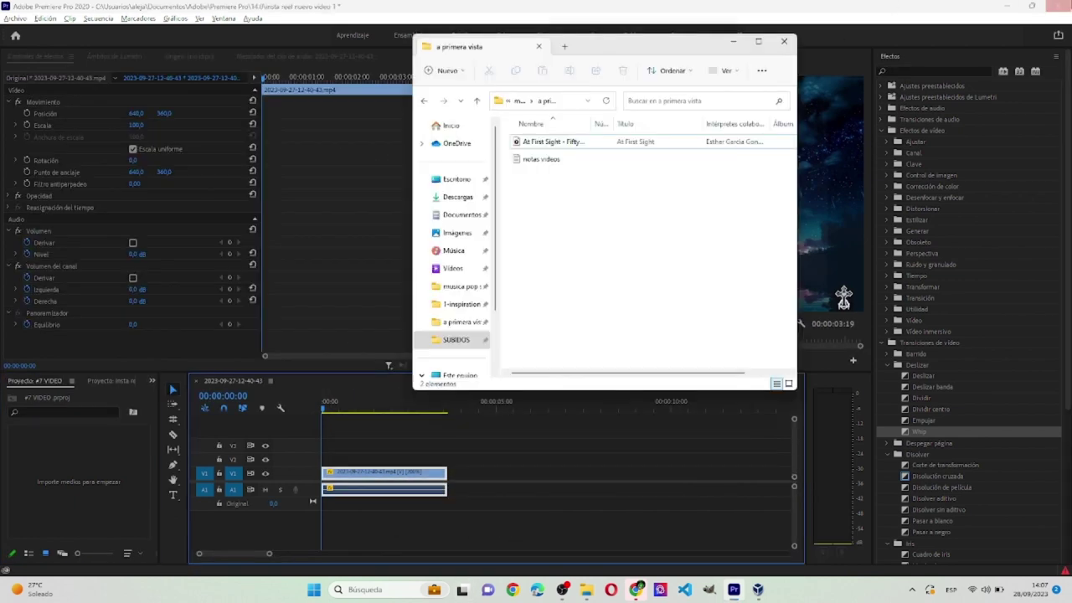
{"action": "left_click", "coordinate": [540, 303]}
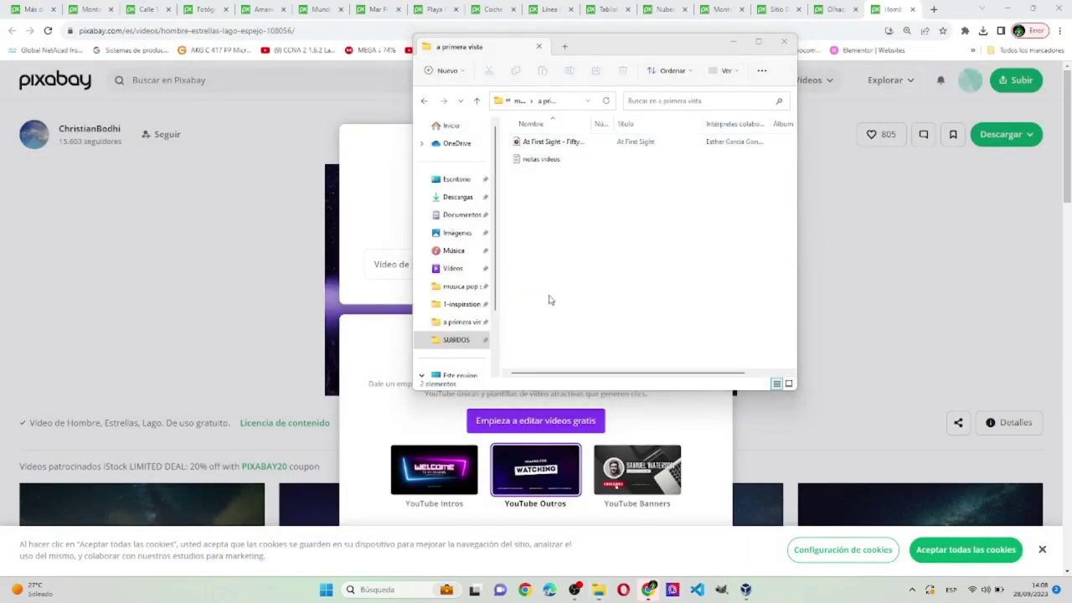
{"action": "key", "text": "super"}
{"action": "key", "text": "super"}
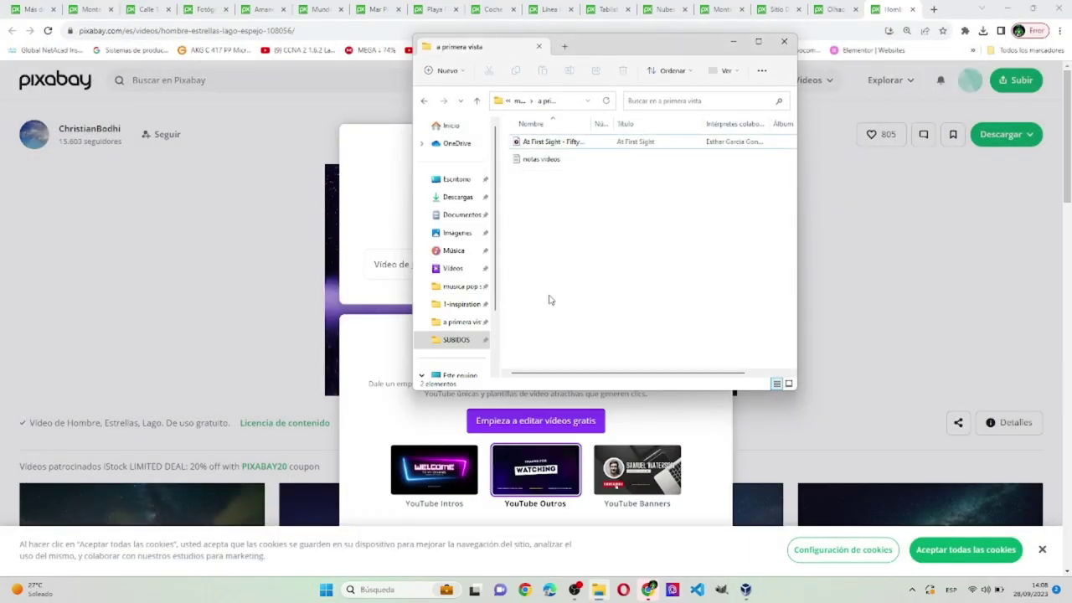
{"action": "key", "text": "super"}
{"action": "type", "text": "PRE"}
{"action": "key", "text": "Return"}
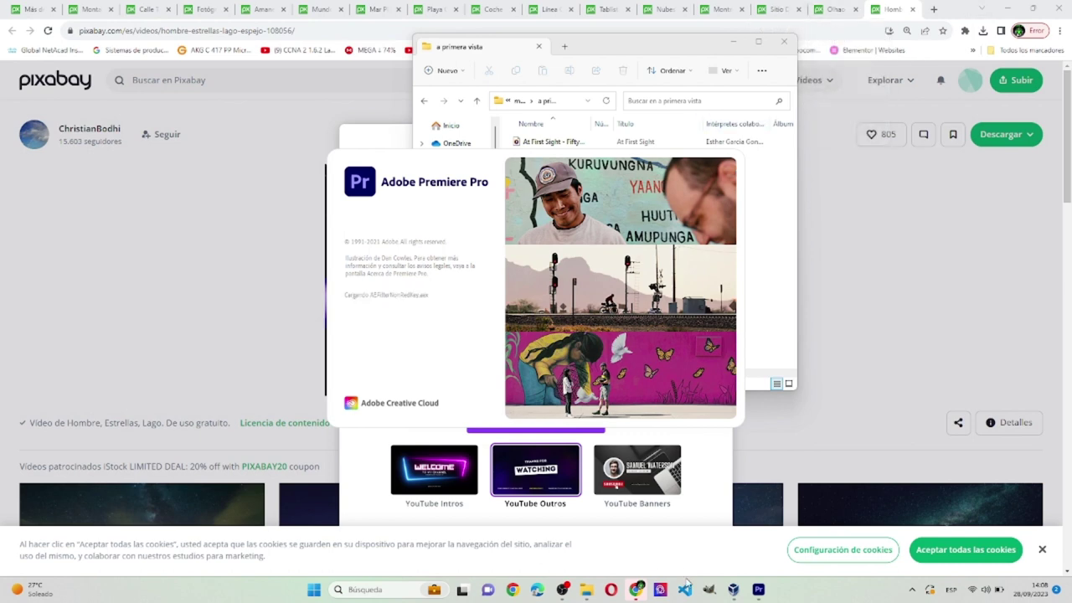
Search Windows for GIMP and launch GIMP 2.10.12.
{"action": "key", "text": "super"}
{"action": "type", "text": "GIMPÇ"}
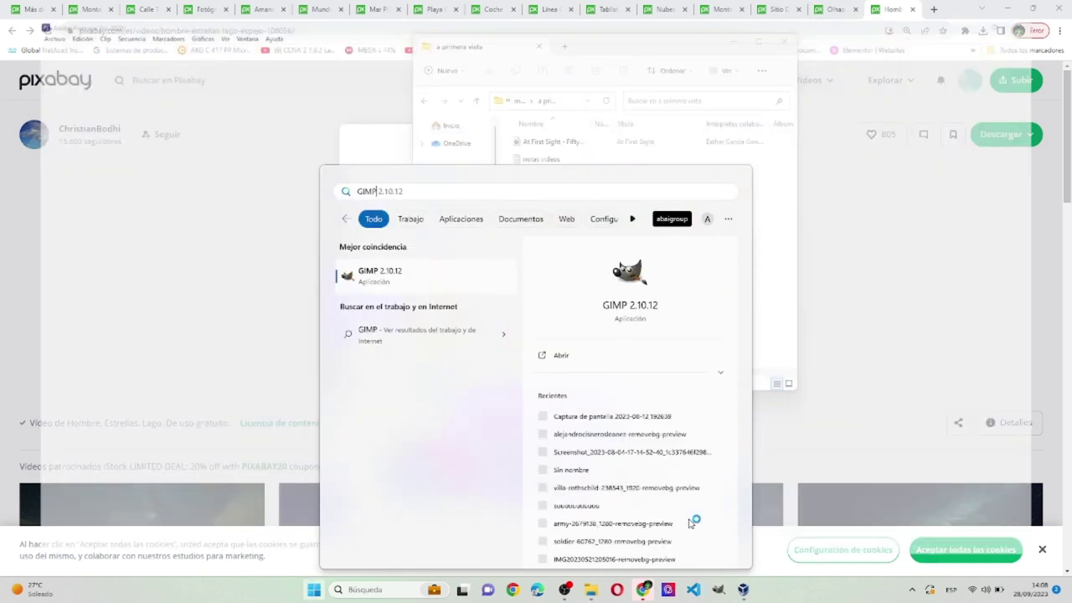
{"action": "key", "text": "BackSpace"}
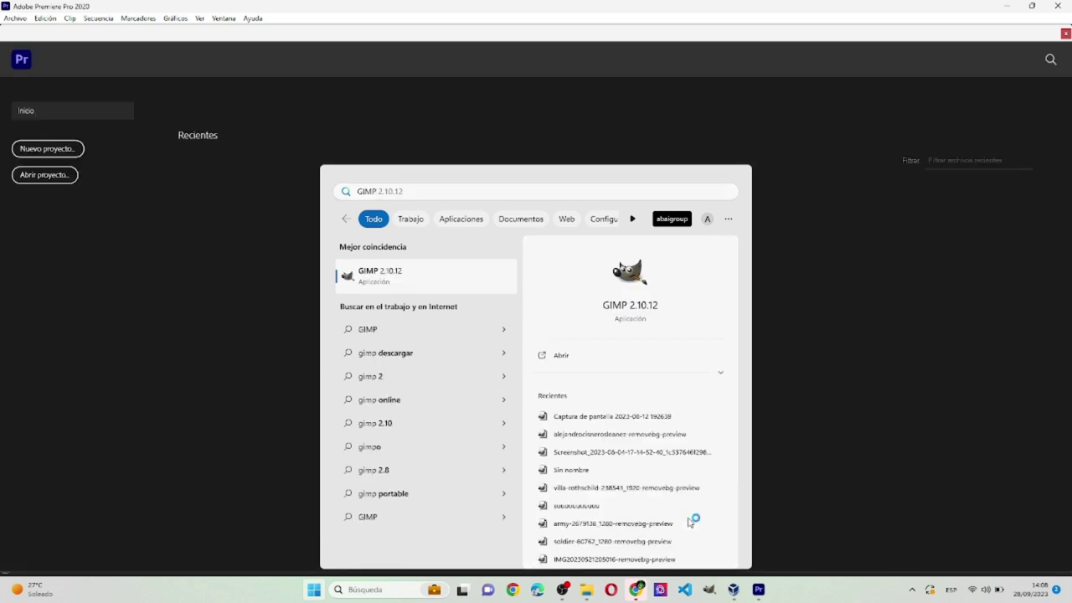
{"action": "key", "text": "Return"}
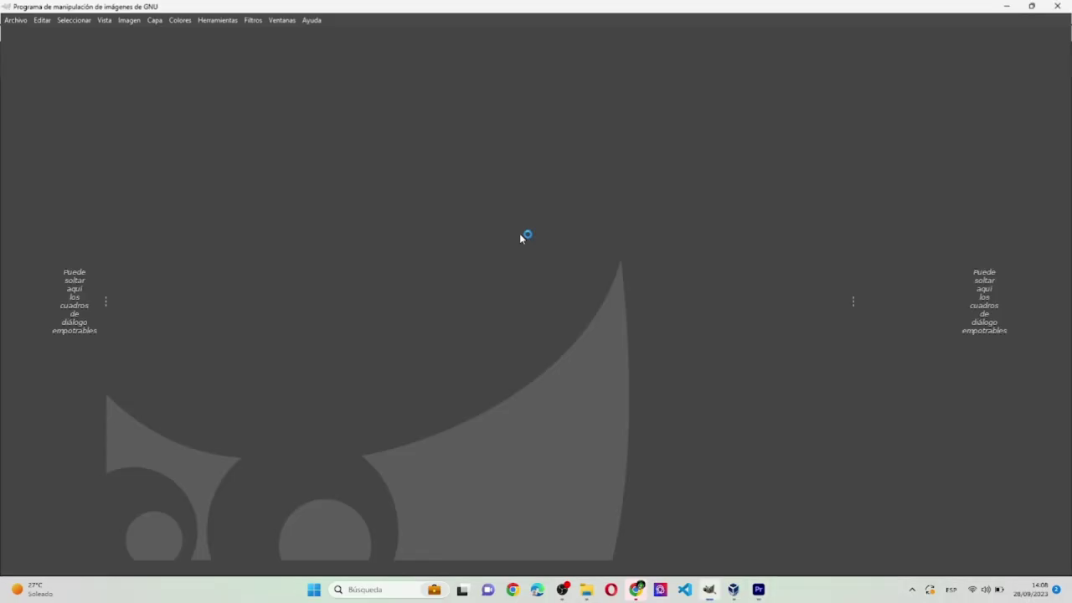
Create a new image 3000 px wide and 3000 px high.
{"action": "left_click", "coordinate": [18, 20]}
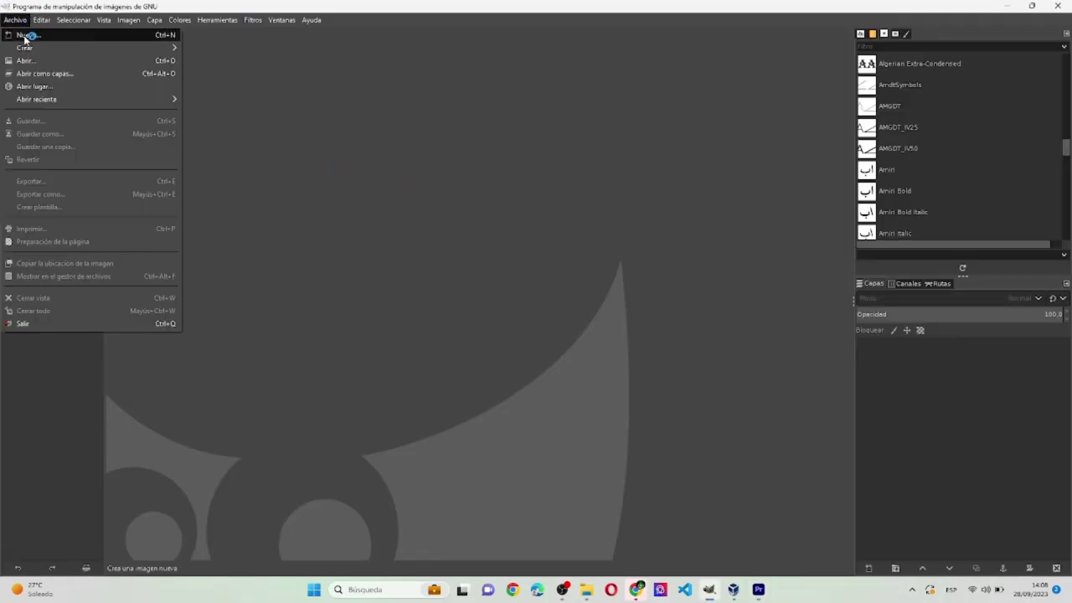
{"action": "left_click", "coordinate": [38, 36]}
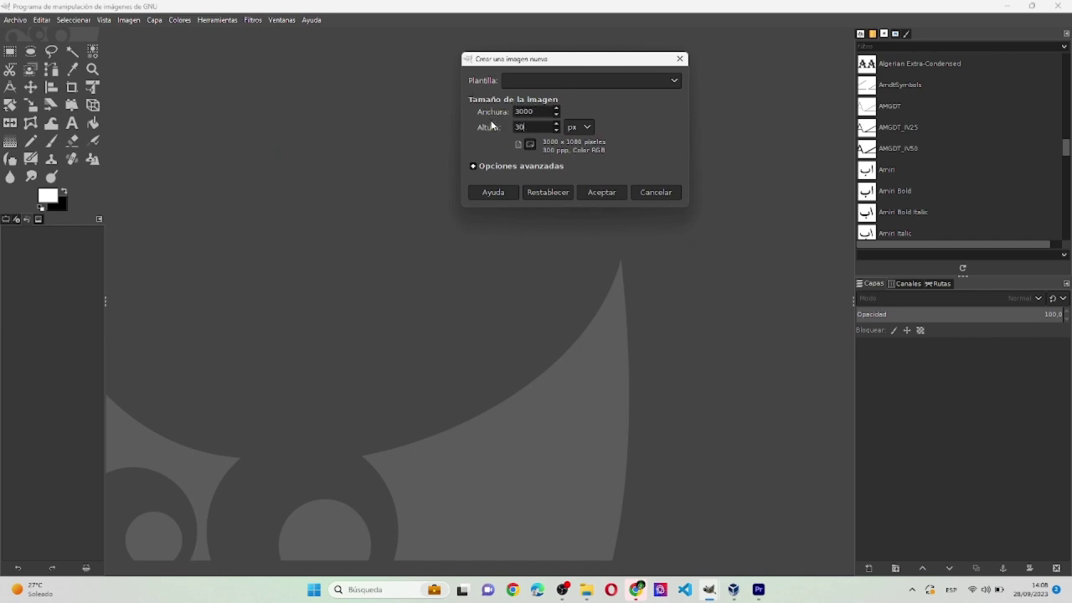
{"action": "key", "text": "Return"}
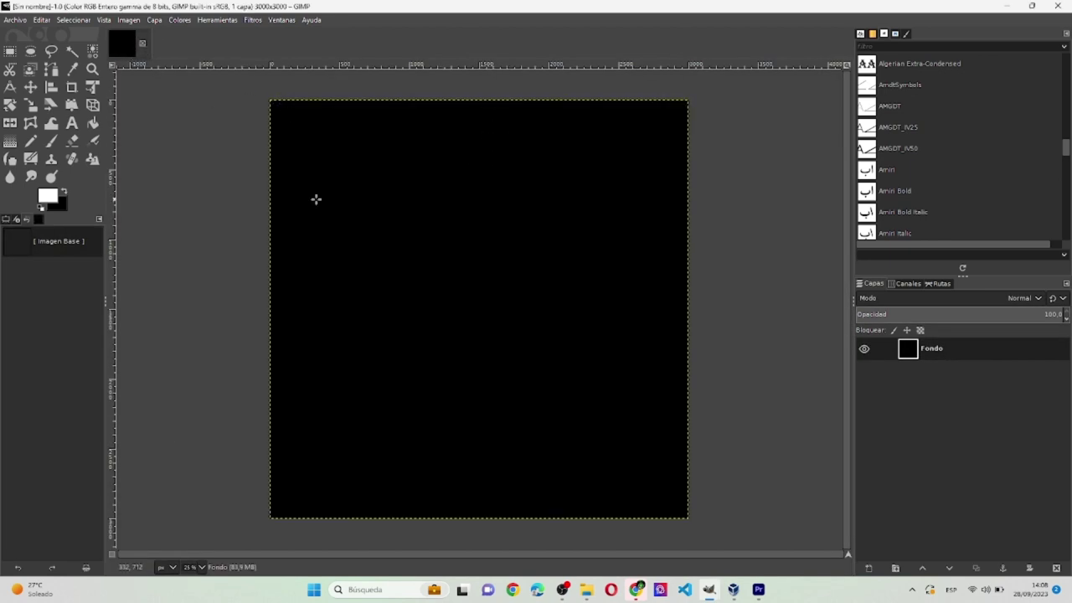
Switch to Chrome and open YouTube in a new tab.
{"action": "left_click", "coordinate": [640, 589]}
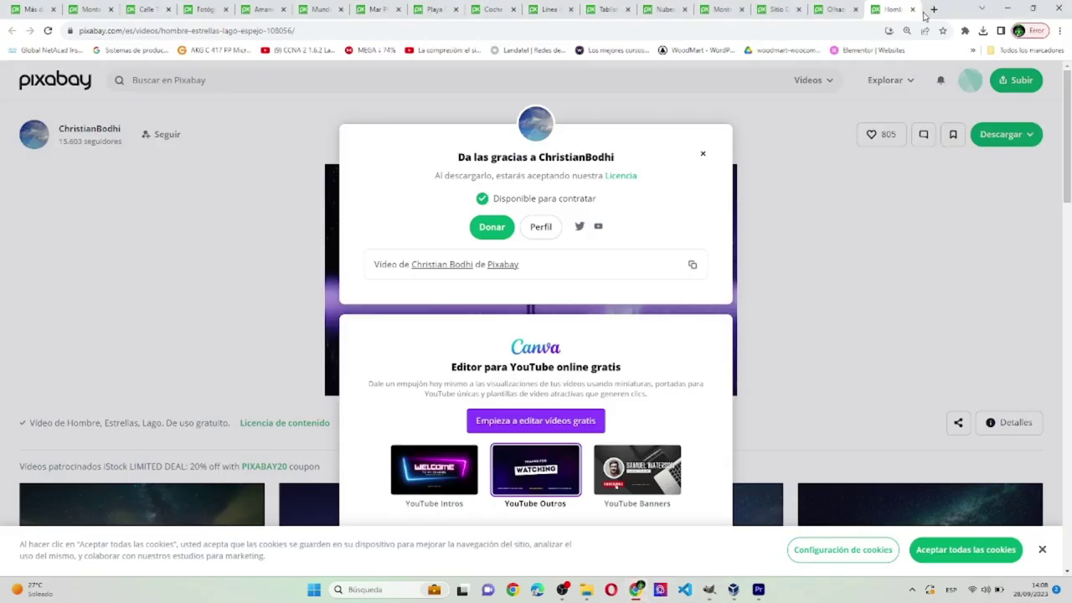
{"action": "left_click", "coordinate": [933, 9]}
{"action": "type", "text": "youtube"}
{"action": "key", "text": "Return"}
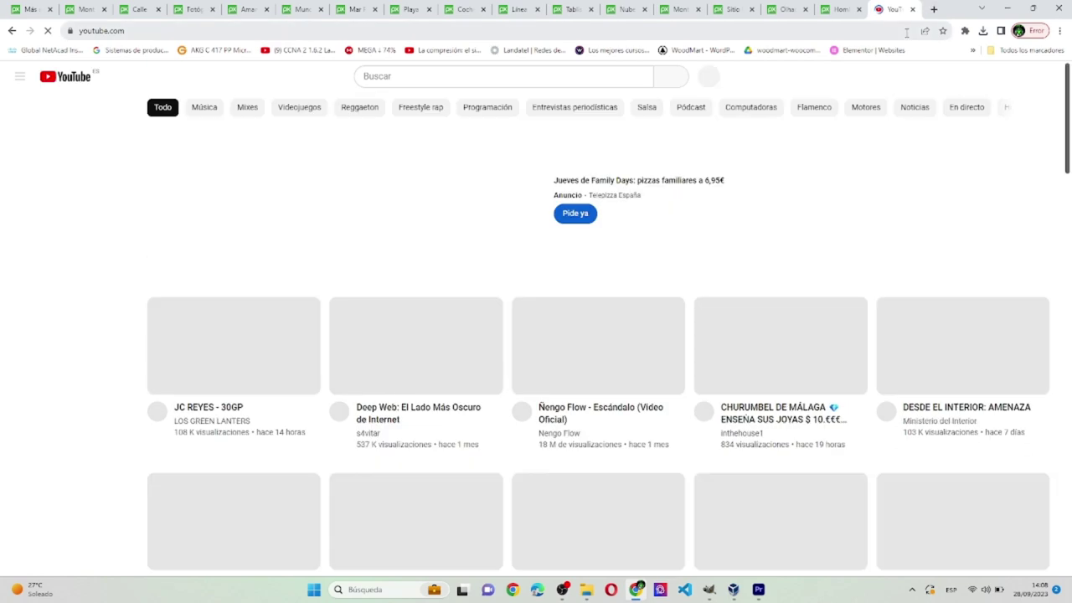
Open the Google home page in the current browser tab.
{"action": "key", "text": "ctrl+l"}
{"action": "type", "text": "H"}
{"action": "key", "text": "BackSpace"}
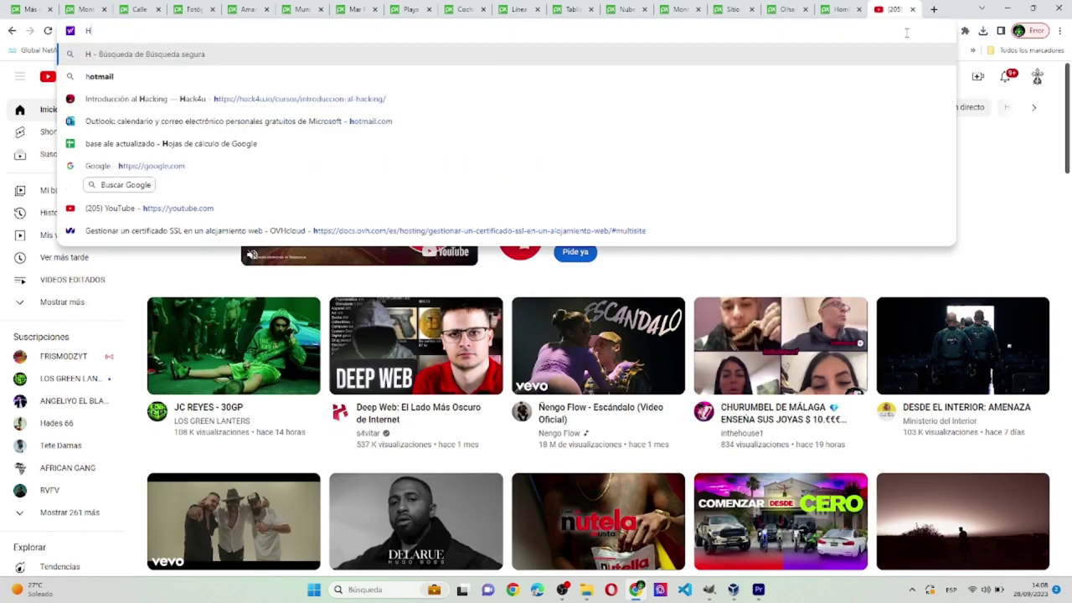
{"action": "key", "text": "Down"}
{"action": "key", "text": "Down"}
{"action": "key", "text": "Down"}
{"action": "key", "text": "Down"}
{"action": "key", "text": "Down"}
{"action": "key", "text": "Return"}
Search Google for "video 4k resolution" and highlight the width value of the film-industry 4K standard.
{"action": "type", "text": "VID"}
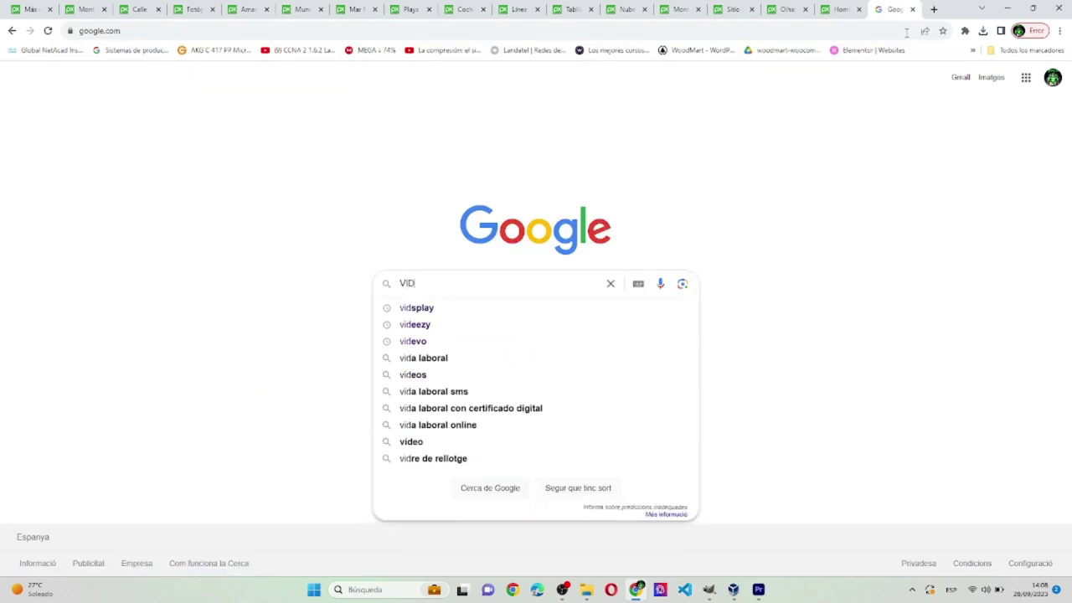
{"action": "type", "text": "EO 4K RESOL"}
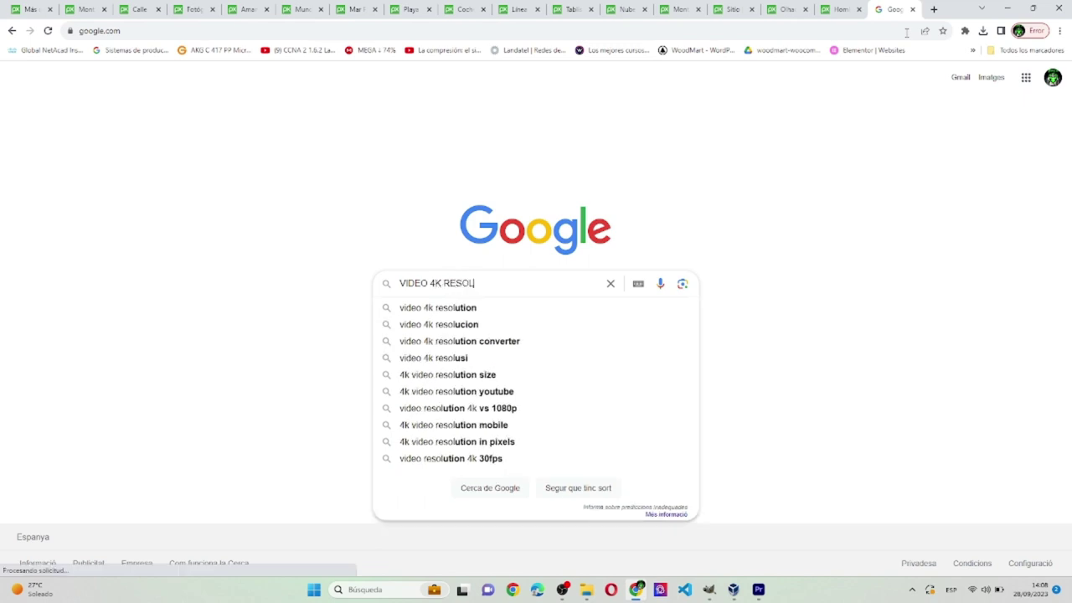
{"action": "key", "text": "Down"}
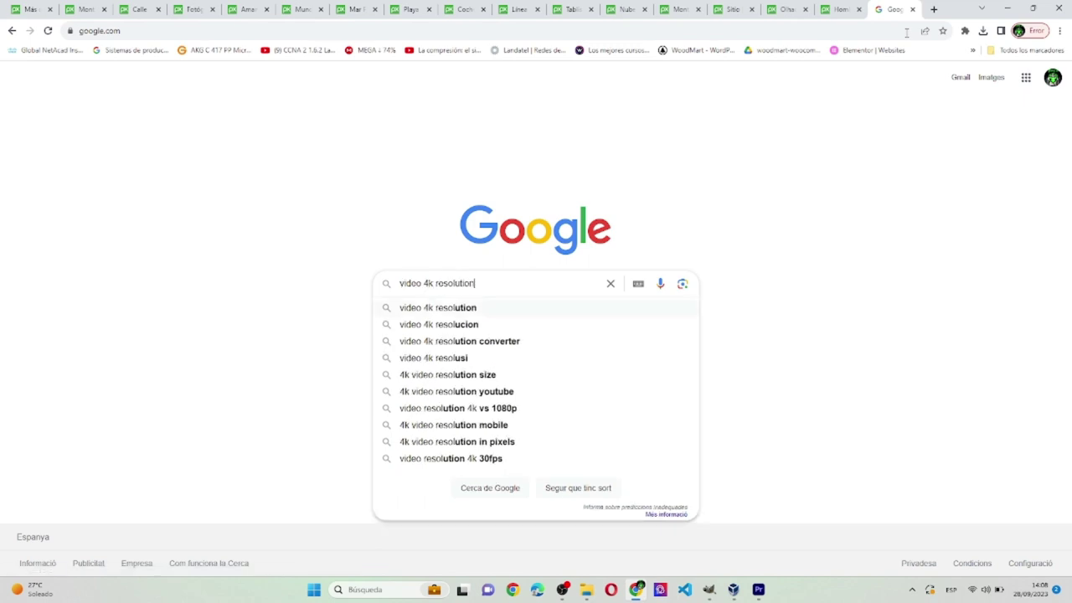
{"action": "key", "text": "Return"}
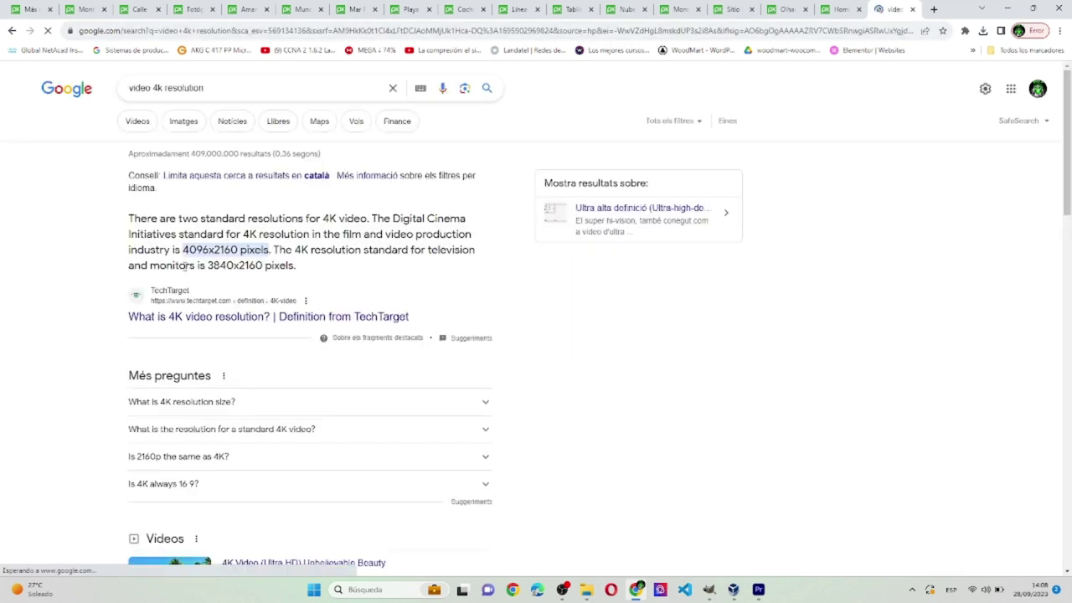
{"action": "left_click_drag", "start_coordinate": [181, 249], "coordinate": [204, 250]}
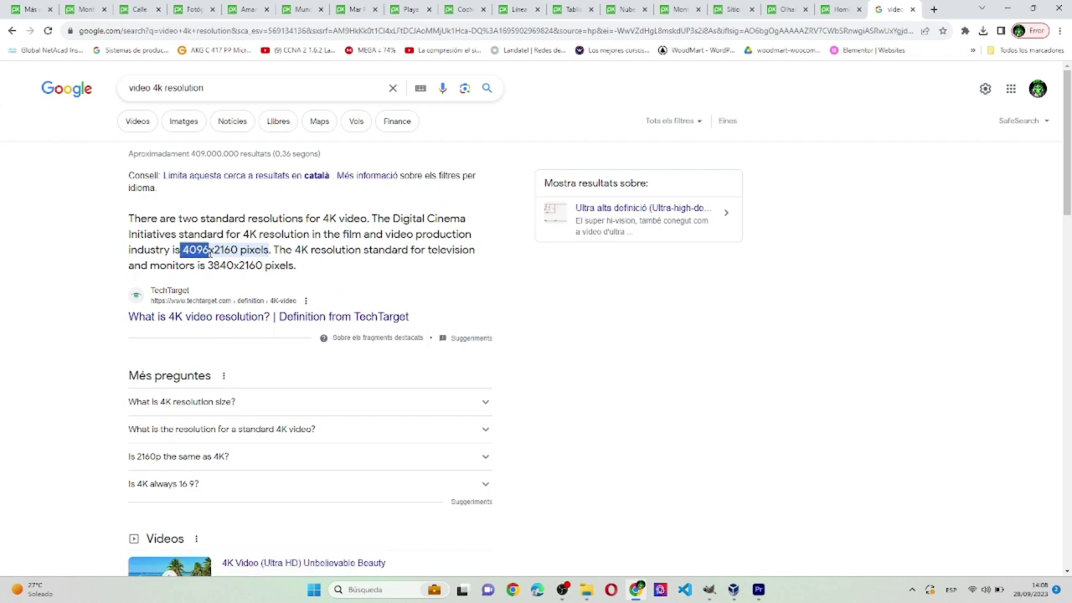
Switch to GIMP and set up another new image with a width of 4096 px.
{"action": "left_click", "coordinate": [758, 590]}
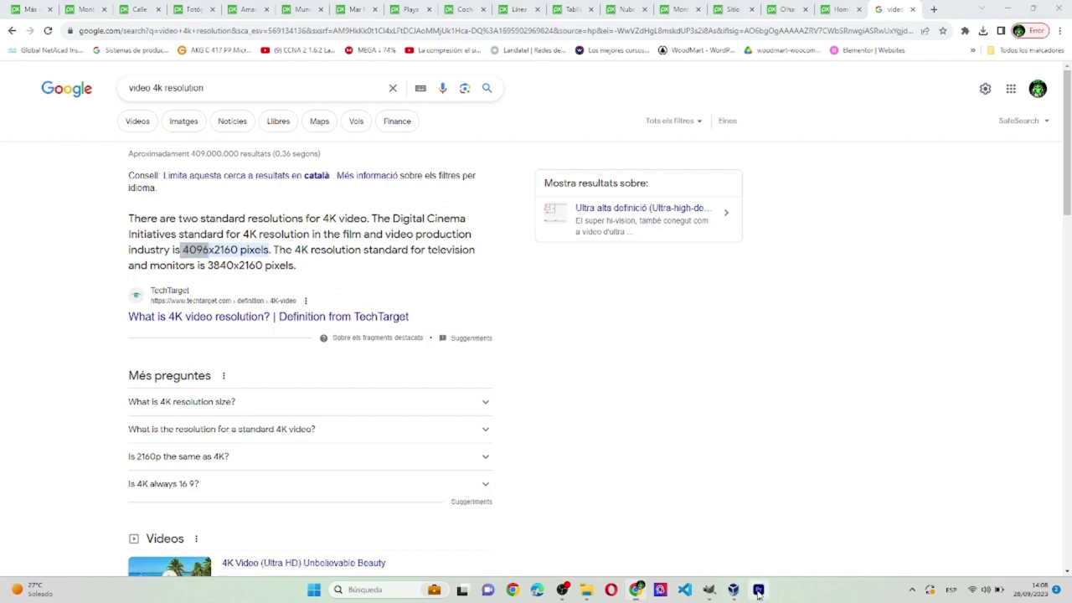
{"action": "left_click", "coordinate": [758, 589]}
{"action": "left_click", "coordinate": [710, 590]}
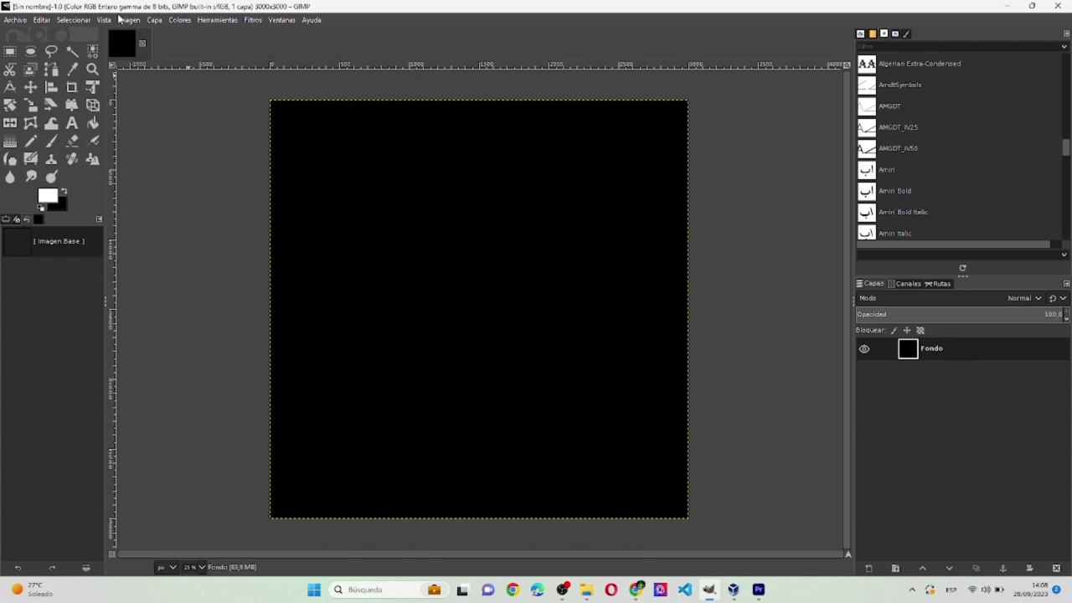
{"action": "left_click", "coordinate": [15, 20]}
{"action": "left_click", "coordinate": [15, 19]}
{"action": "left_click", "coordinate": [15, 19]}
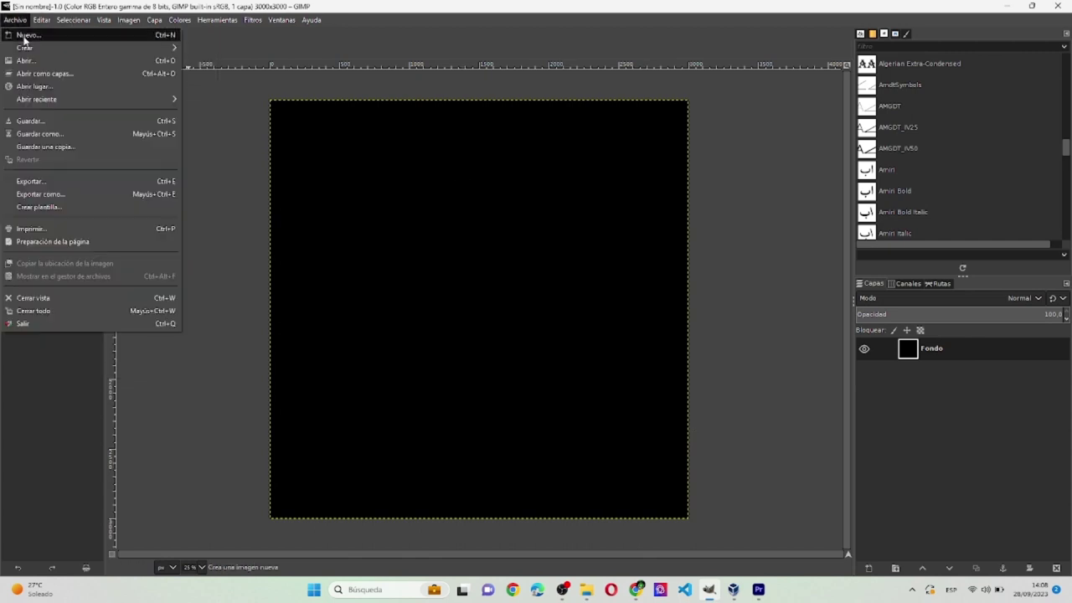
{"action": "left_click", "coordinate": [20, 34]}
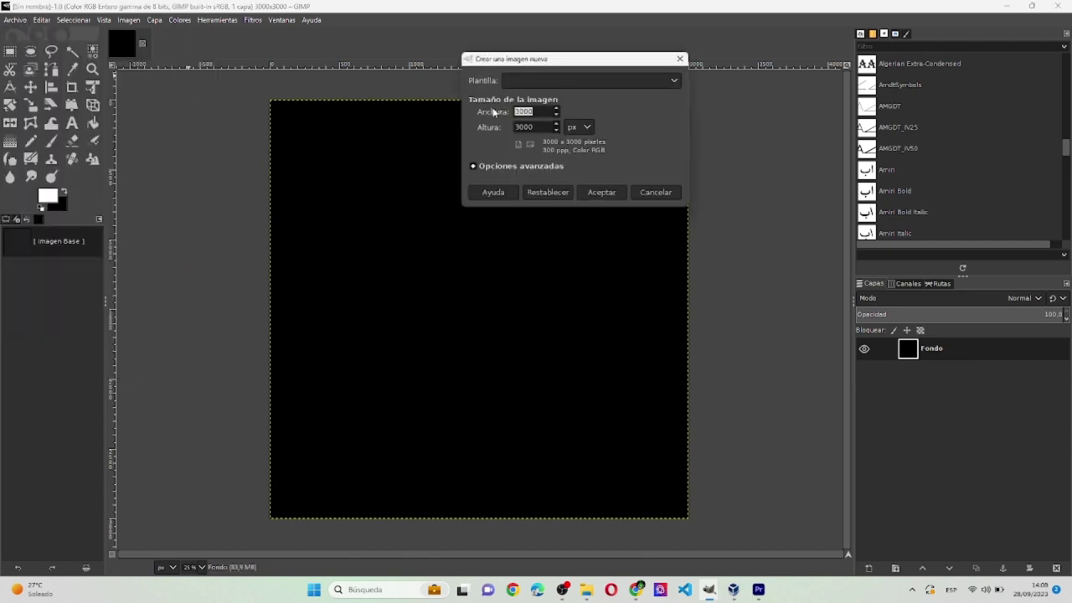
{"action": "left_click", "coordinate": [566, 401]}
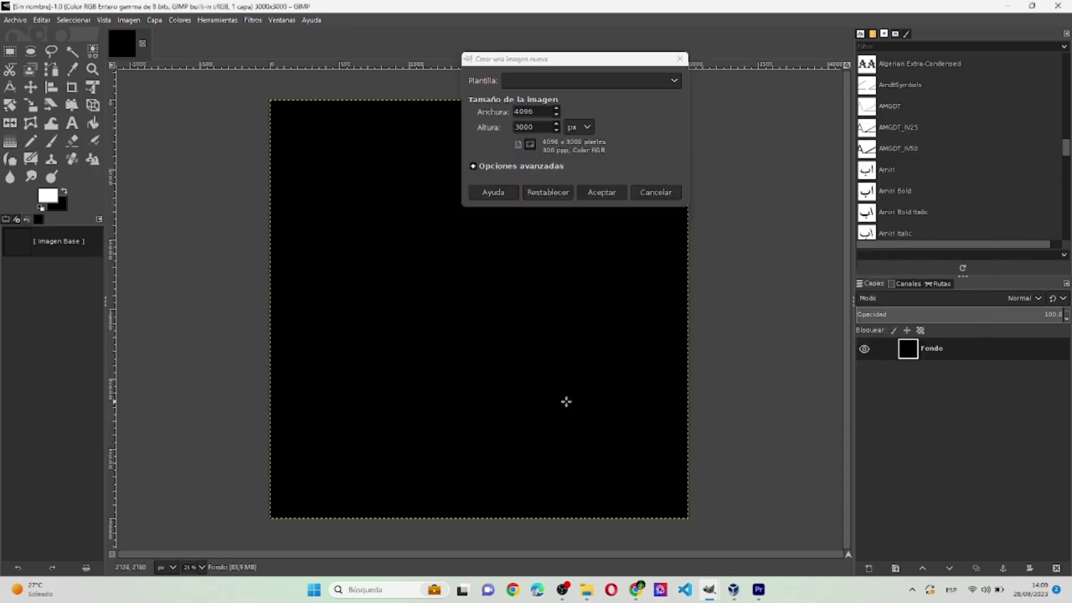
Recheck the film-industry 4K height in Chrome, then create the GIMP image with its height set to 2160 px.
{"action": "key", "text": "alt+Tab"}
{"action": "key", "text": "Tab"}
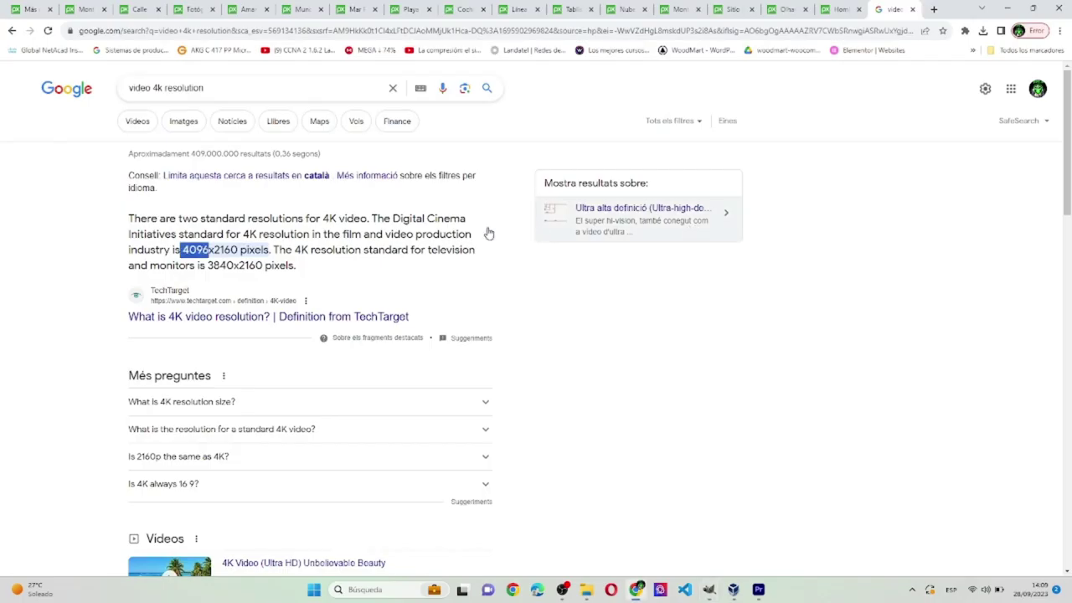
{"action": "left_click_drag", "start_coordinate": [239, 249], "coordinate": [214, 250]}
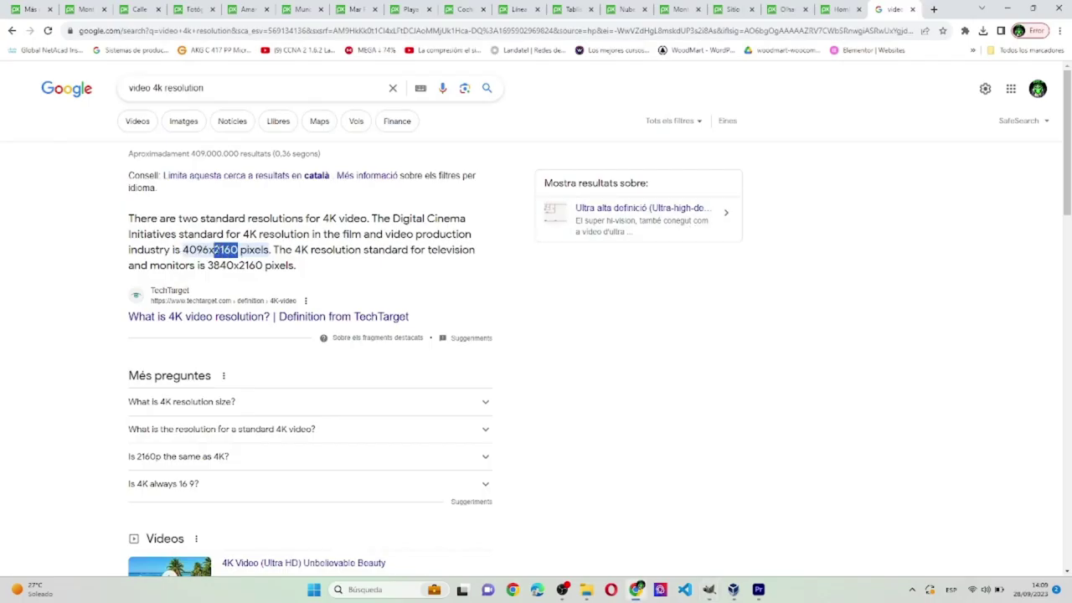
{"action": "key", "text": "alt+Tab"}
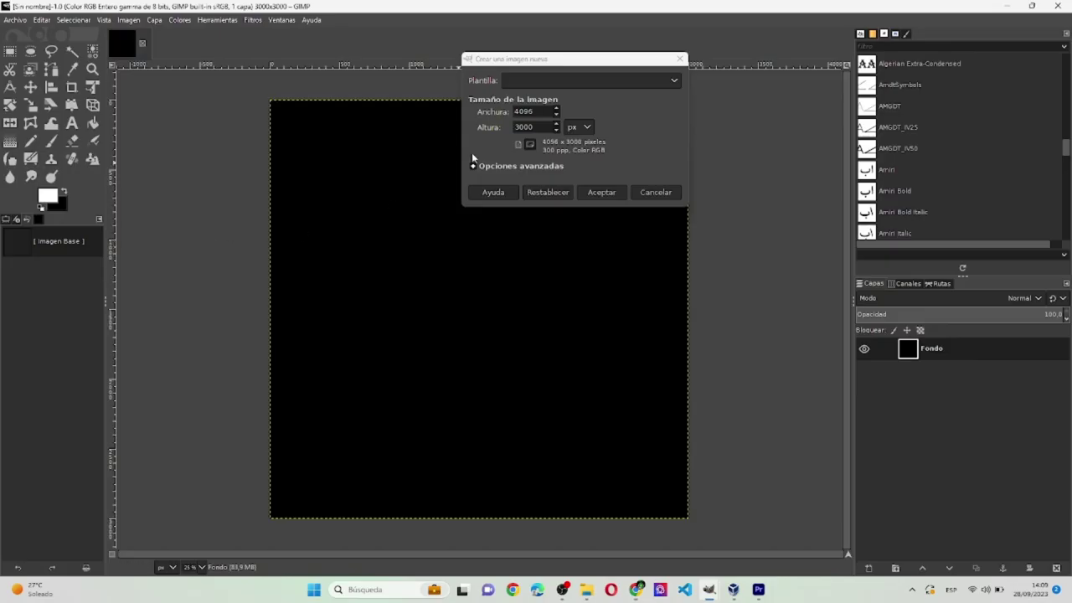
{"action": "left_click", "coordinate": [528, 127]}
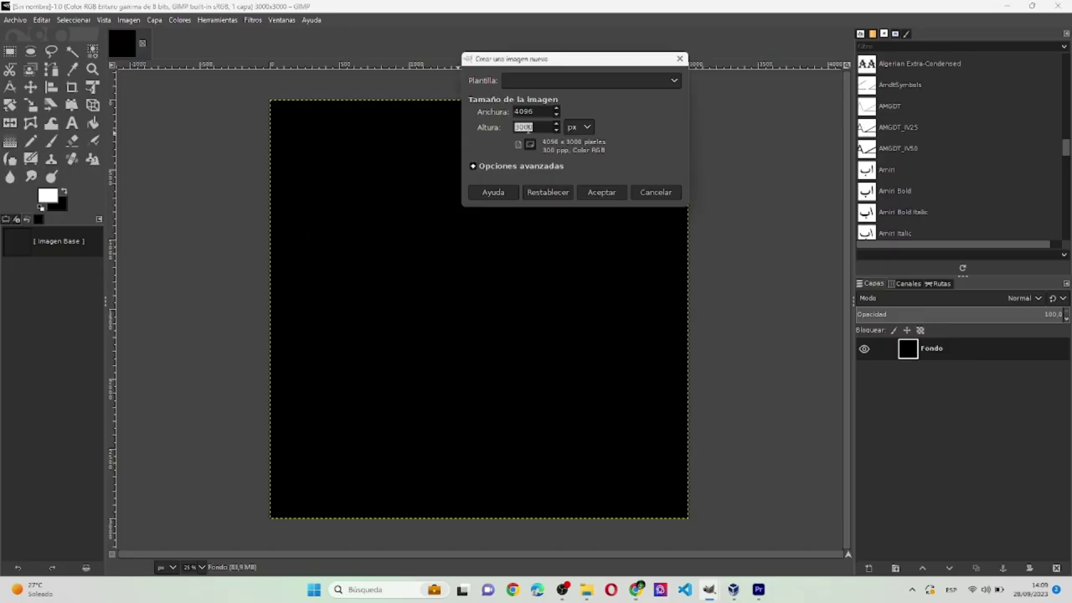
{"action": "left_click", "coordinate": [602, 193]}
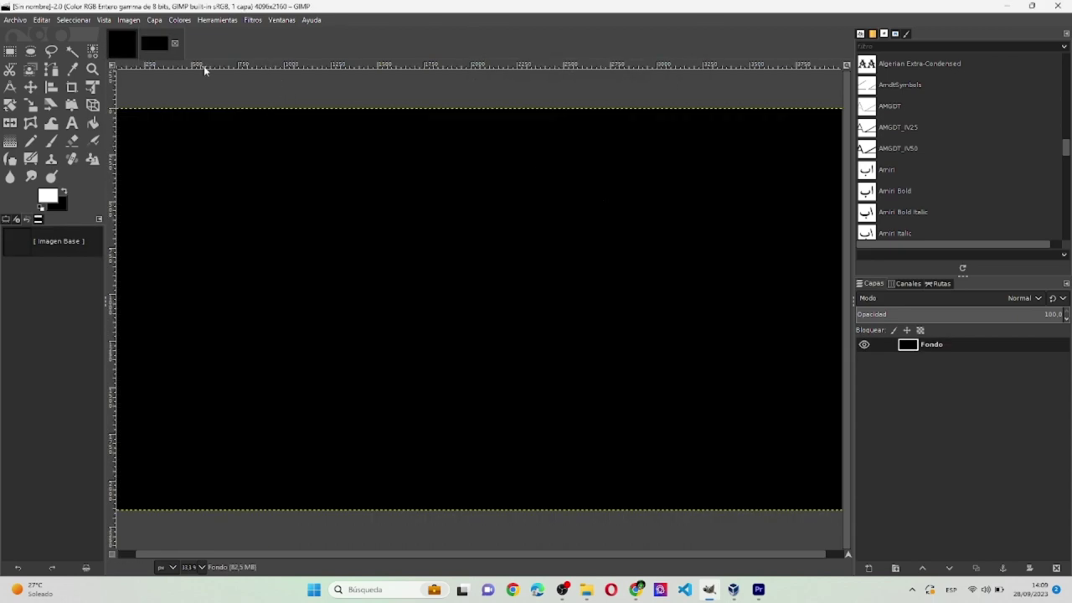
Export the blank image to the Desktop as 4K.png with the default PNG options.
{"action": "key", "text": "ctrl+shift+e"}
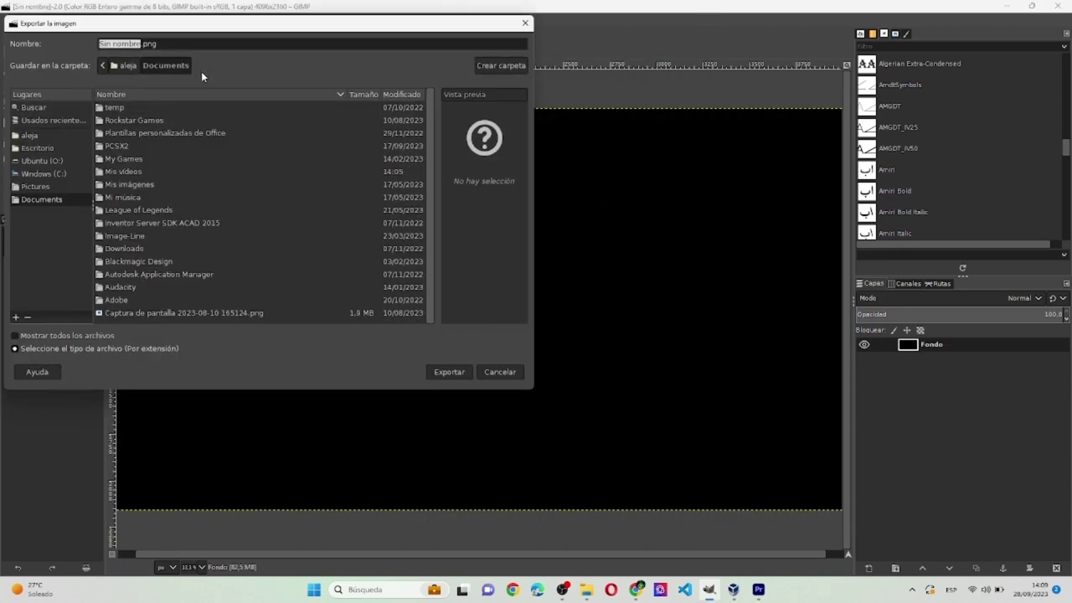
{"action": "type", "text": "4K"}
{"action": "left_click", "coordinate": [56, 149]}
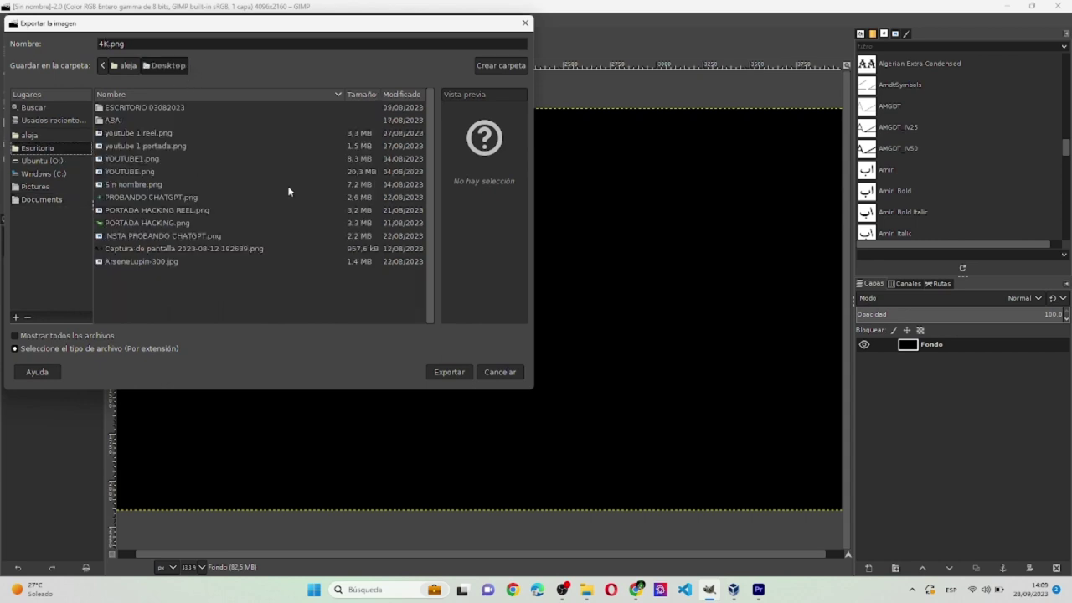
{"action": "left_click", "coordinate": [448, 372]}
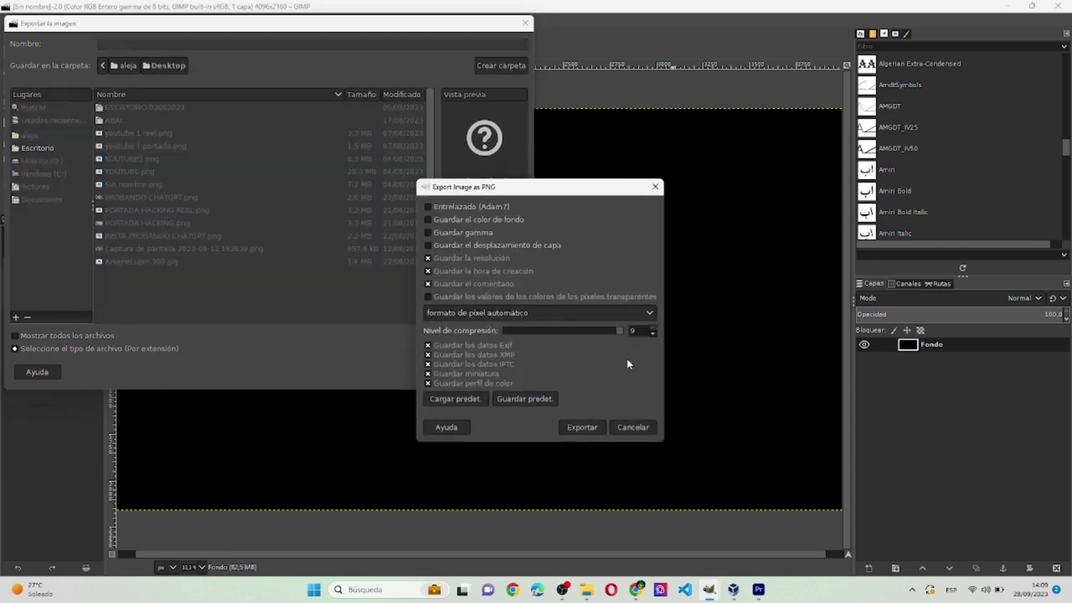
{"action": "left_click", "coordinate": [575, 432]}
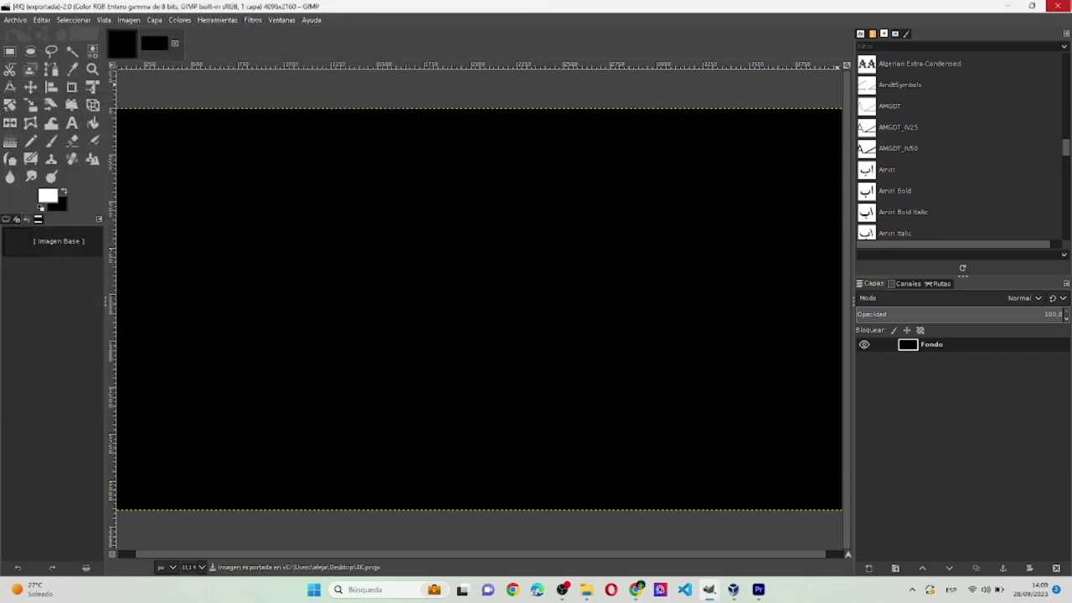
Switch to Premiere Pro and create a new project named #7 VIDEO in the default location.
{"action": "left_click", "coordinate": [1007, 5]}
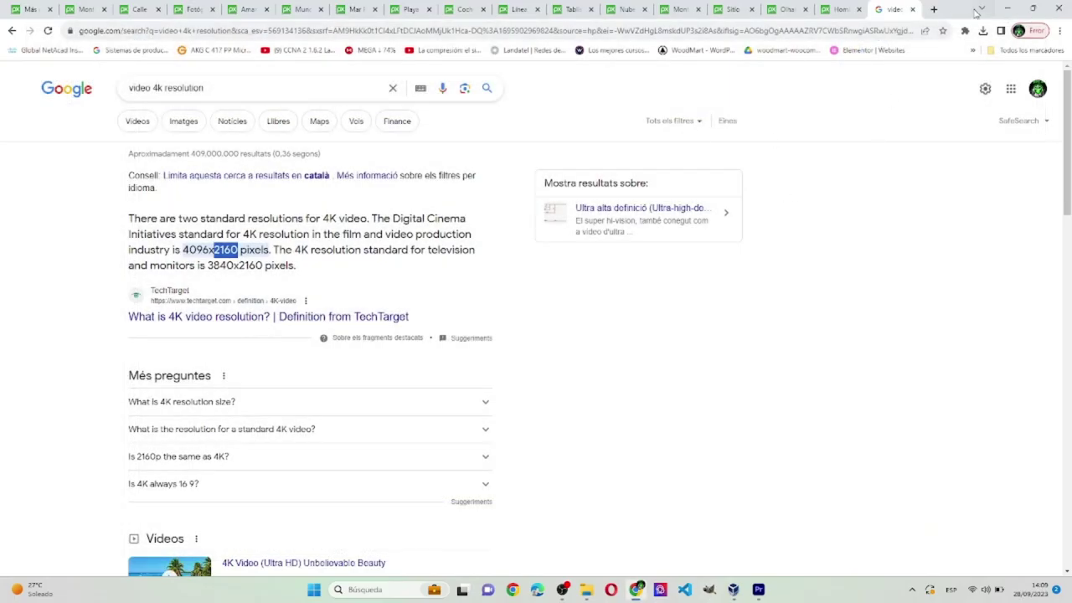
{"action": "left_click", "coordinate": [758, 590]}
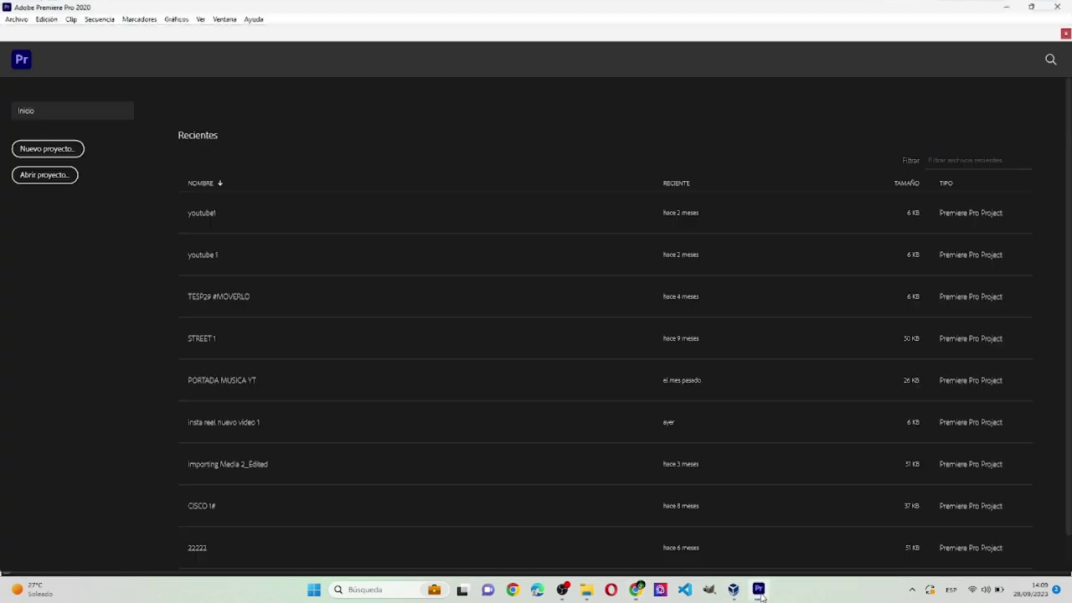
{"action": "left_click", "coordinate": [53, 156]}
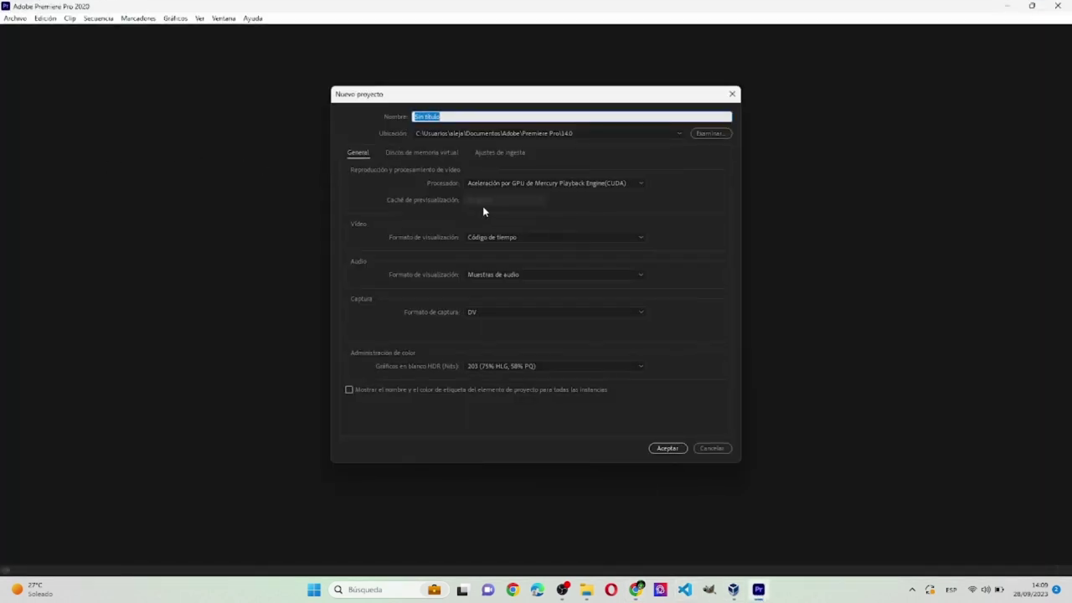
{"action": "type", "text": "a"}
{"action": "type", "text": "7 VIDEO"}
{"action": "key", "text": "Return"}
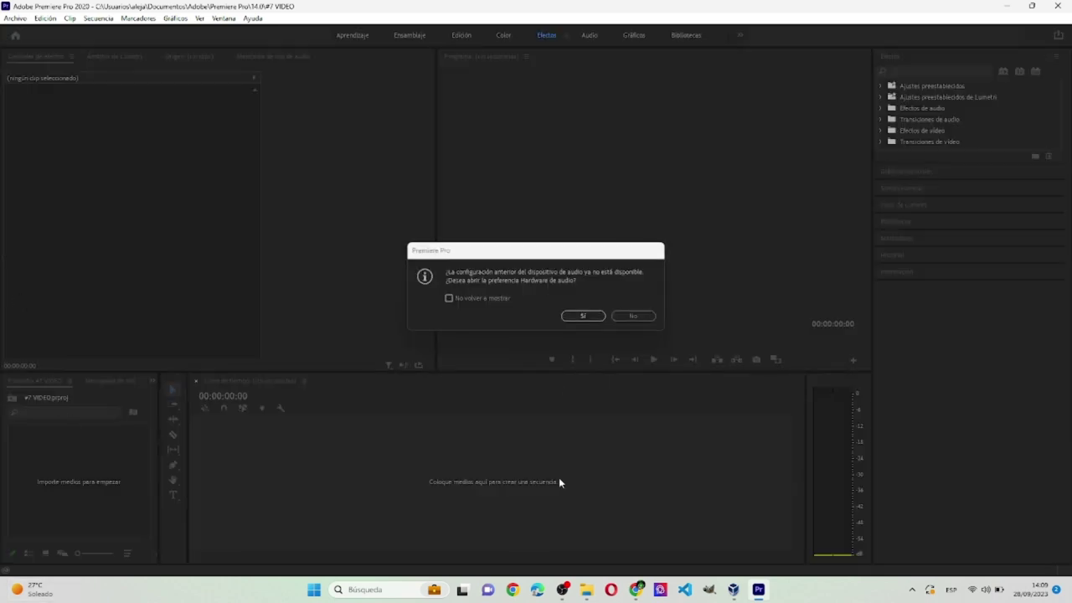
Bring File Explorer to the Desktop folder, and open and accept Premiere Pro's audio hardware preferences.
{"action": "left_click", "coordinate": [589, 316]}
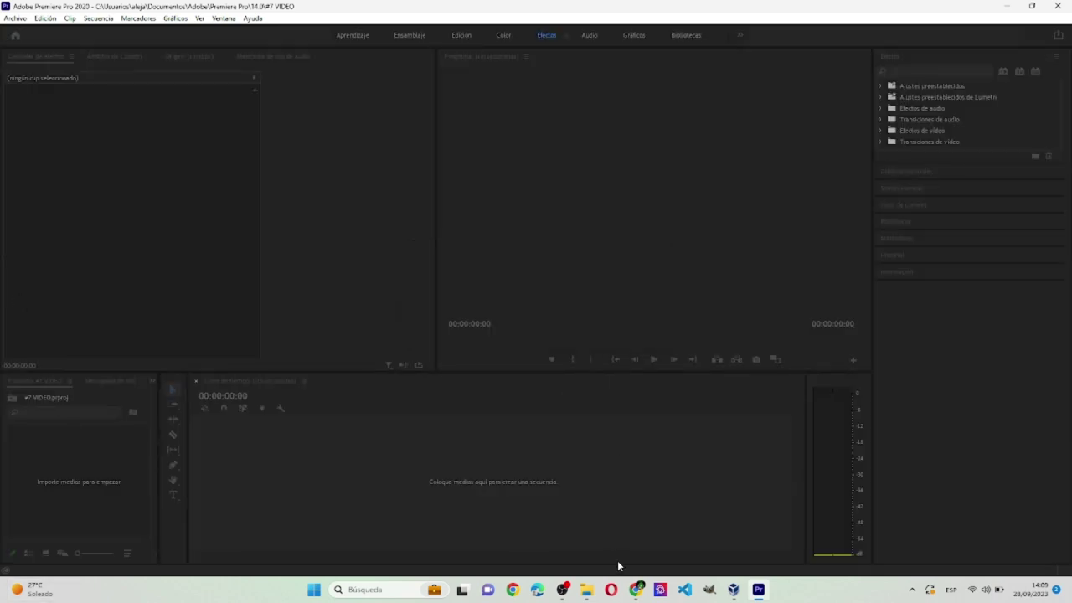
{"action": "left_click", "coordinate": [586, 590]}
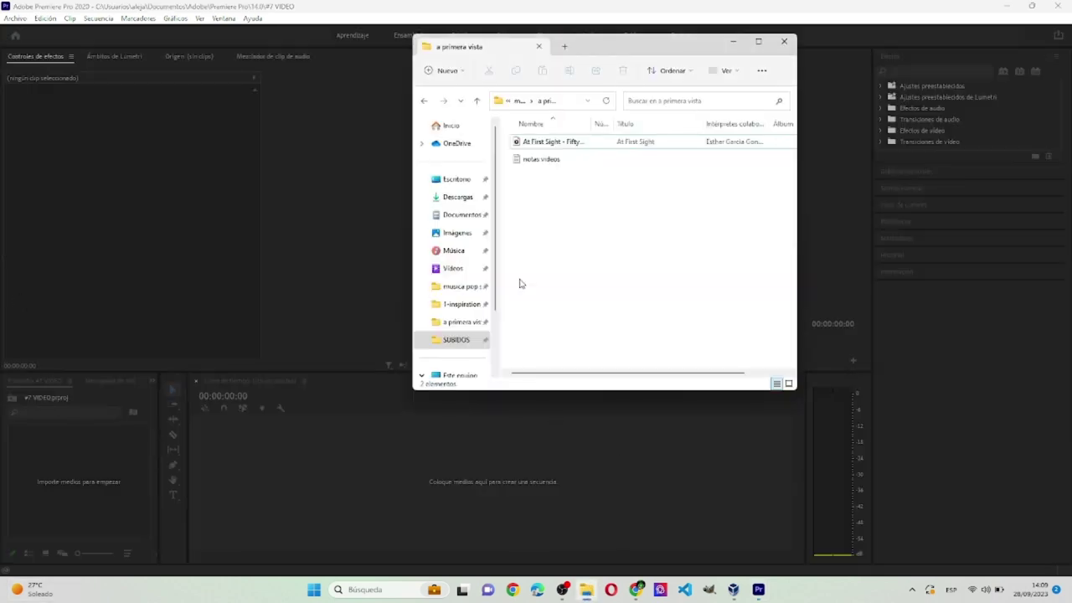
{"action": "left_click", "coordinate": [452, 180]}
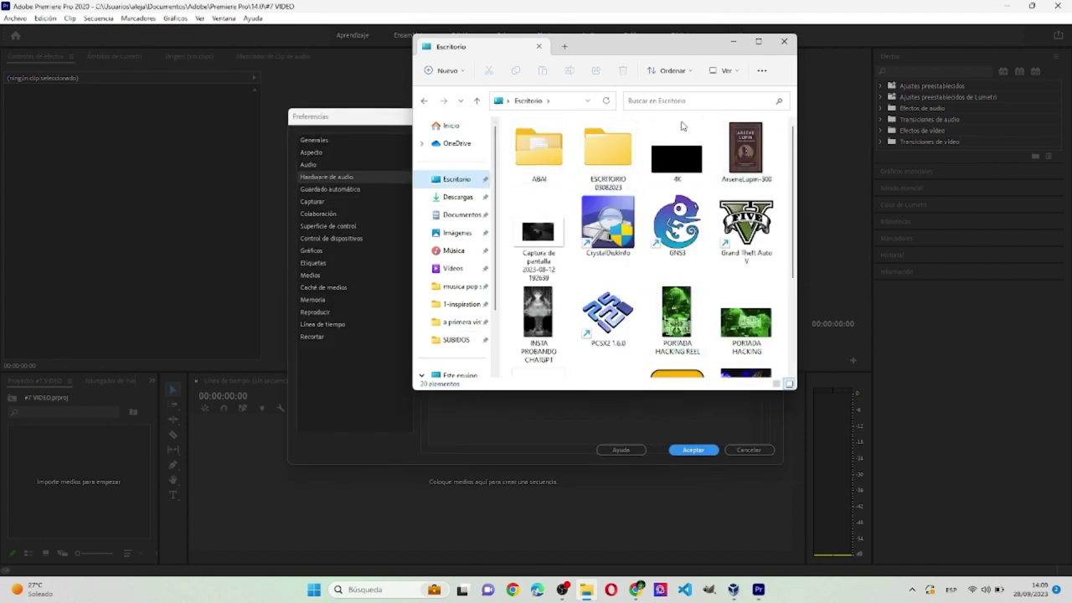
{"action": "left_click", "coordinate": [393, 127]}
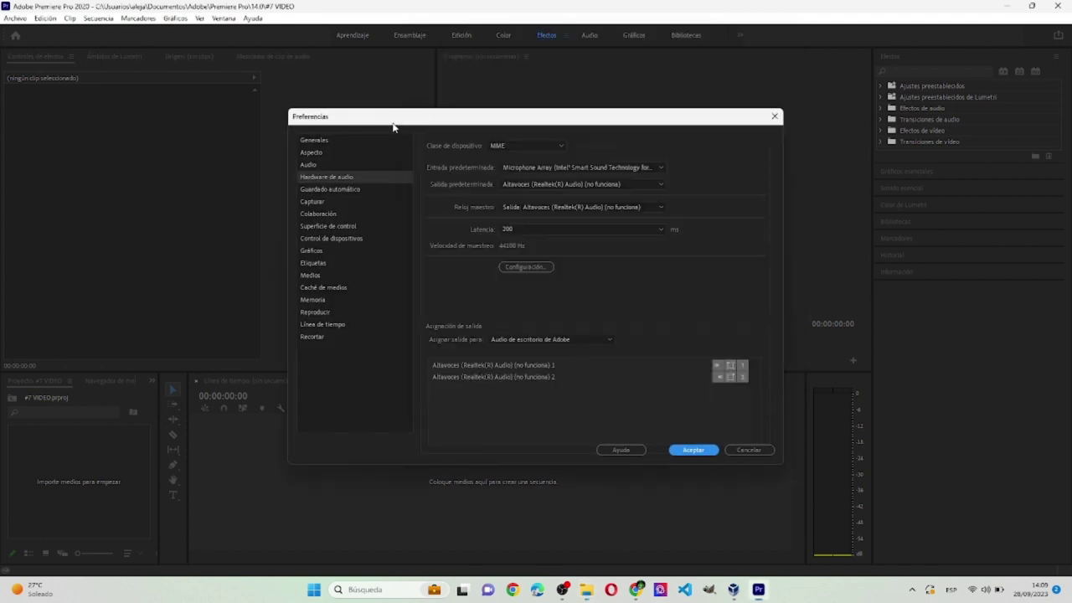
{"action": "left_click", "coordinate": [712, 450]}
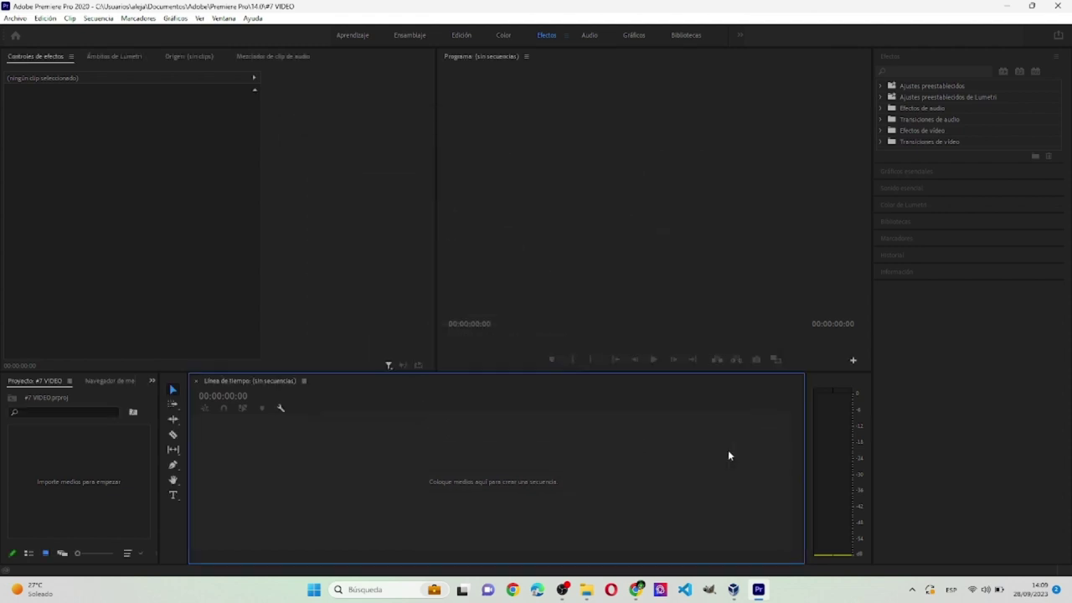
Import 4K.png from the Desktop into the project and create a sequence from it.
{"action": "left_click", "coordinate": [587, 590]}
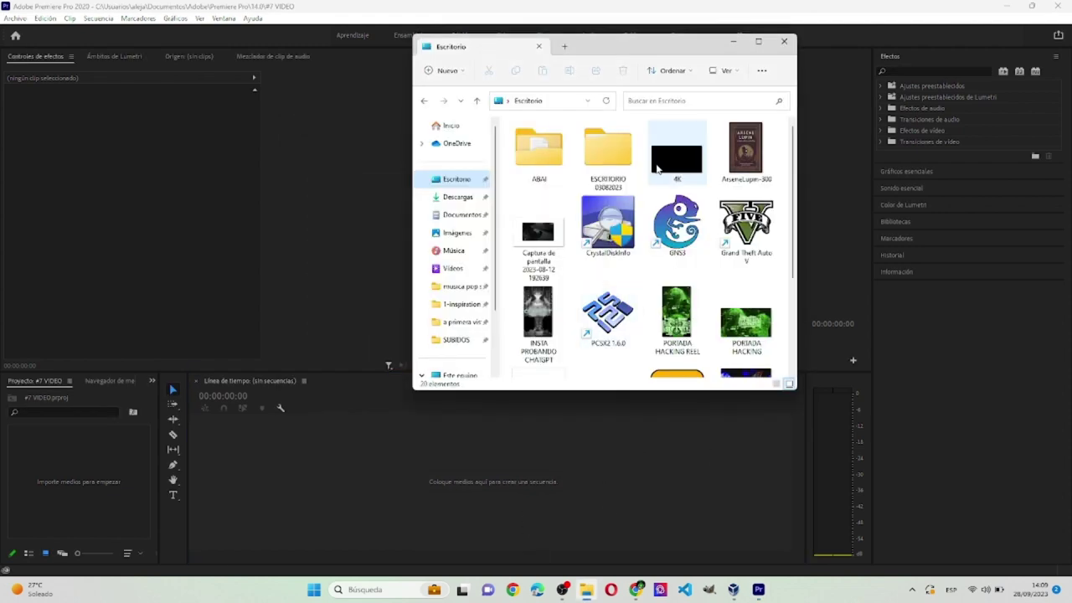
{"action": "left_click_drag", "start_coordinate": [657, 170], "coordinate": [109, 478]}
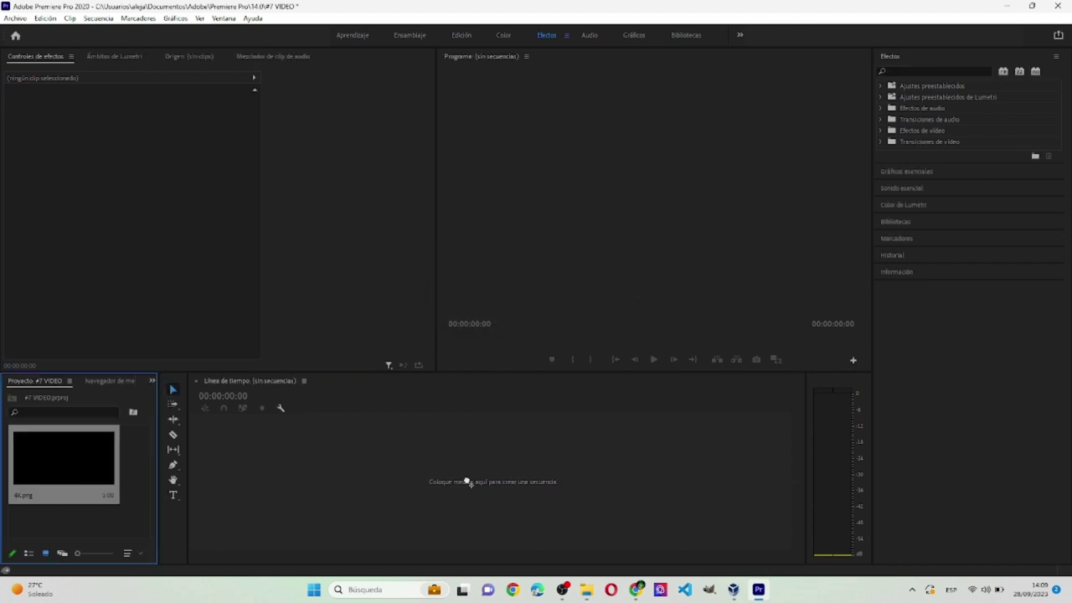
{"action": "left_click_drag", "start_coordinate": [446, 480], "coordinate": [448, 473]}
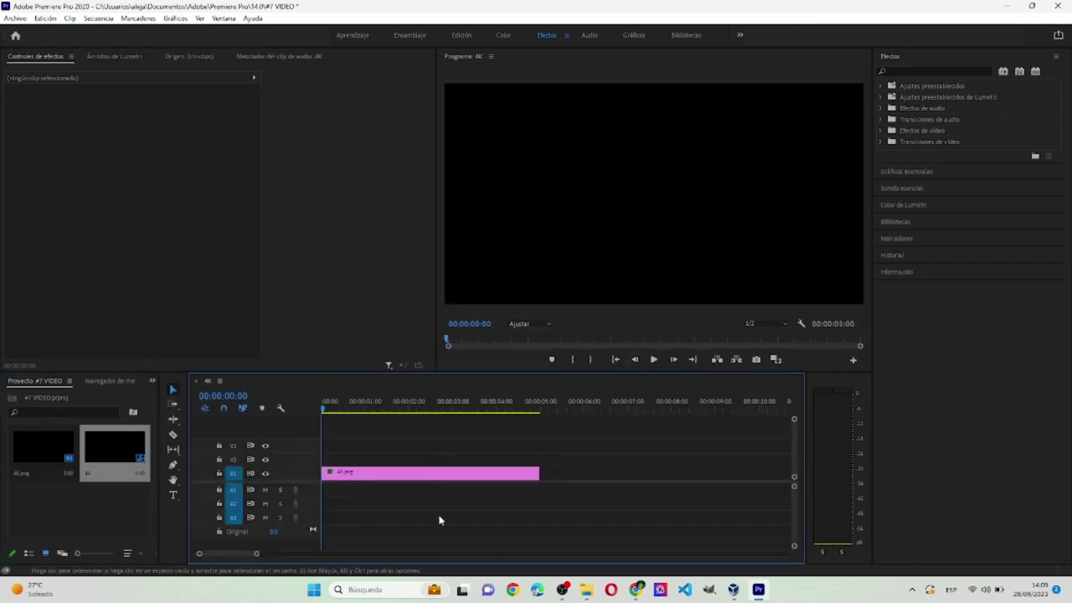
Browse File Explorer to the Documents > Adobe > Premiere Pro > 14.0 folder and display its files as large icons.
{"action": "mouse_move", "coordinate": [585, 594]}
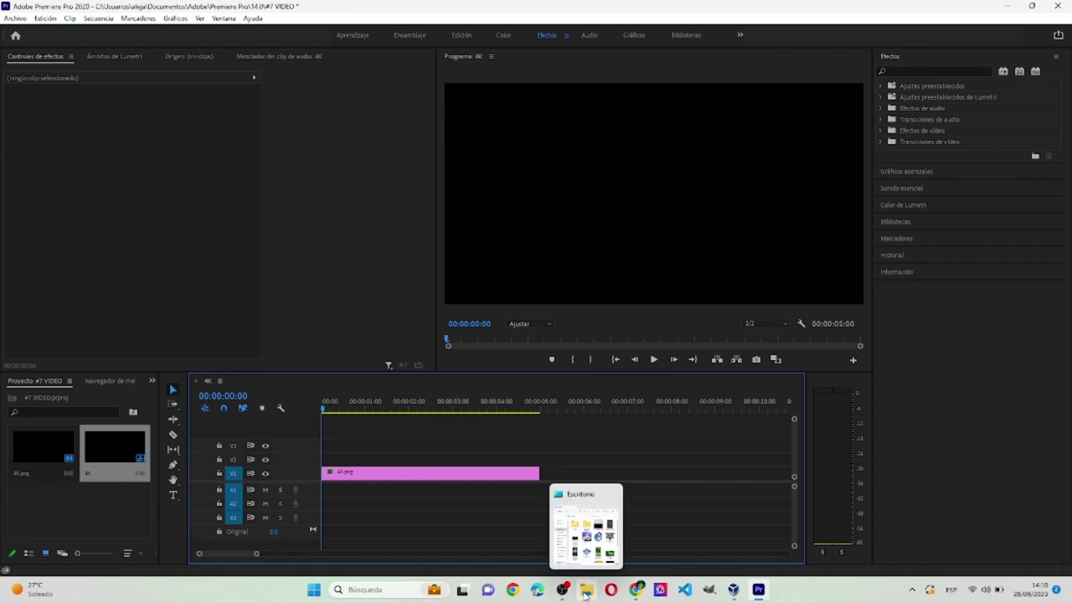
{"action": "left_click", "coordinate": [585, 595]}
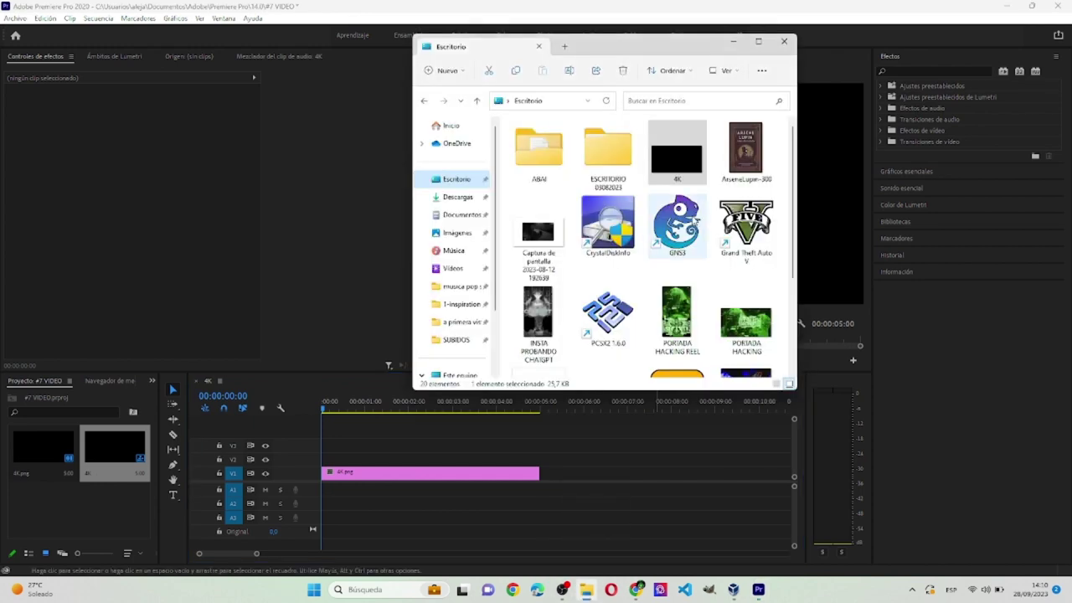
{"action": "scroll", "coordinate": [692, 242], "scroll_direction": "down", "scroll_amount": 3}
{"action": "scroll", "coordinate": [693, 243], "scroll_direction": "up", "scroll_amount": 3}
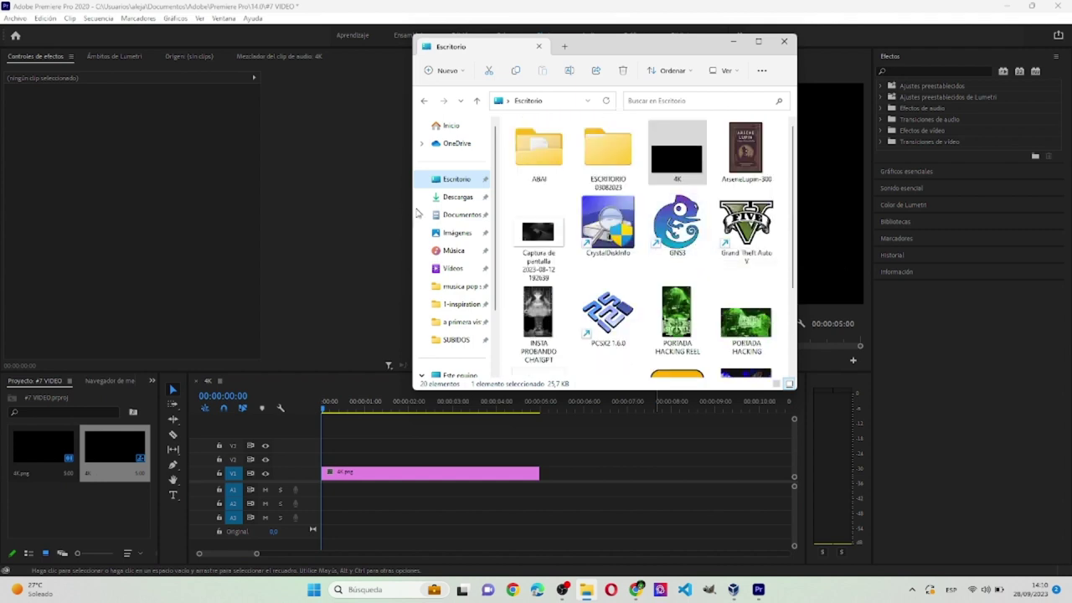
{"action": "left_click", "coordinate": [453, 268]}
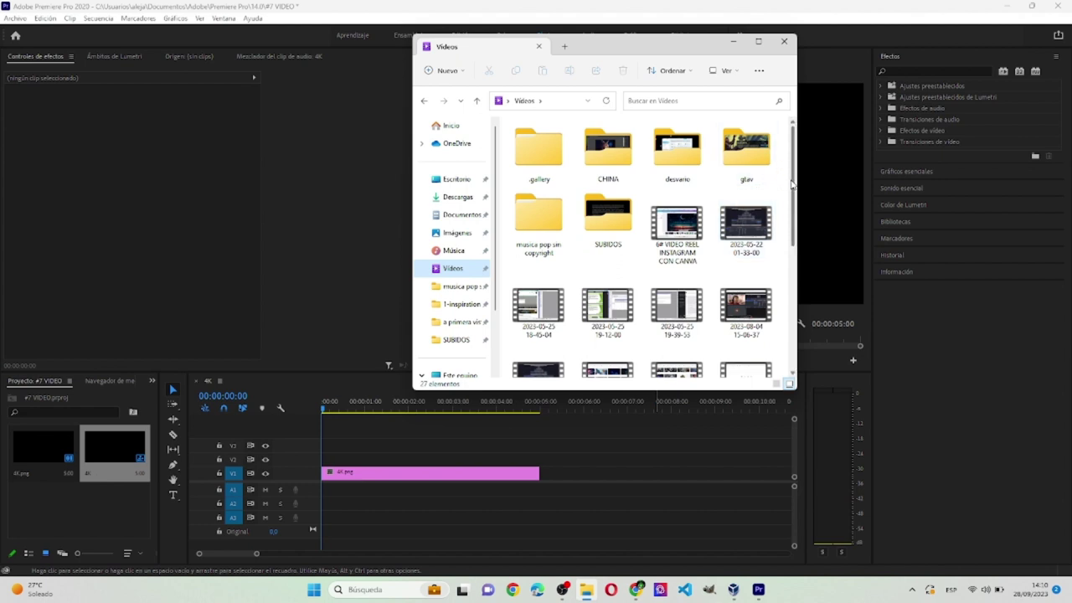
{"action": "left_click_drag", "start_coordinate": [792, 184], "coordinate": [794, 208]}
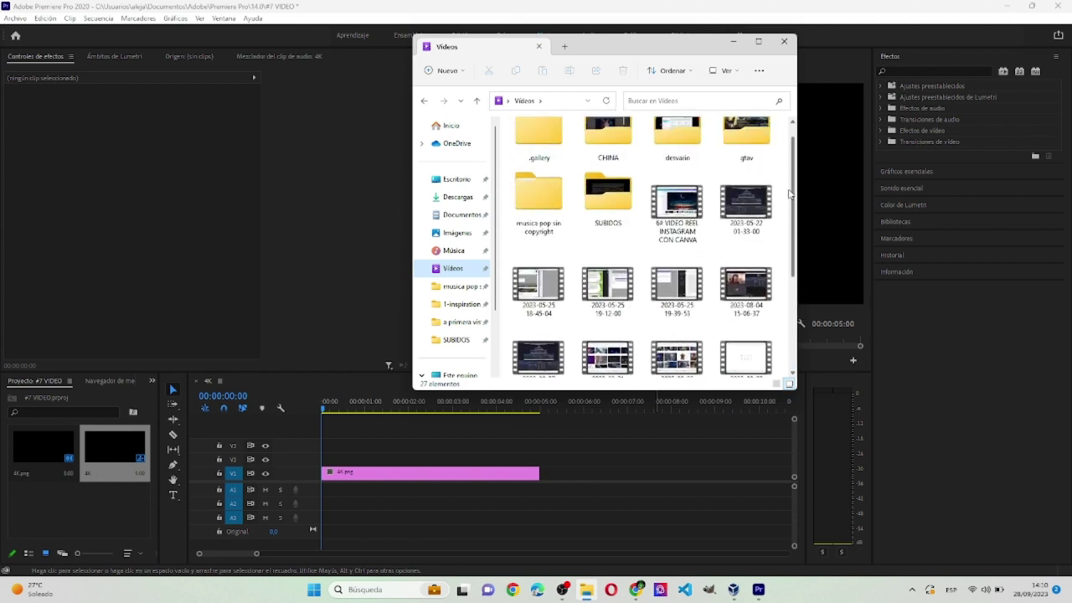
{"action": "left_click", "coordinate": [462, 216]}
{"action": "double_click", "coordinate": [555, 186]}
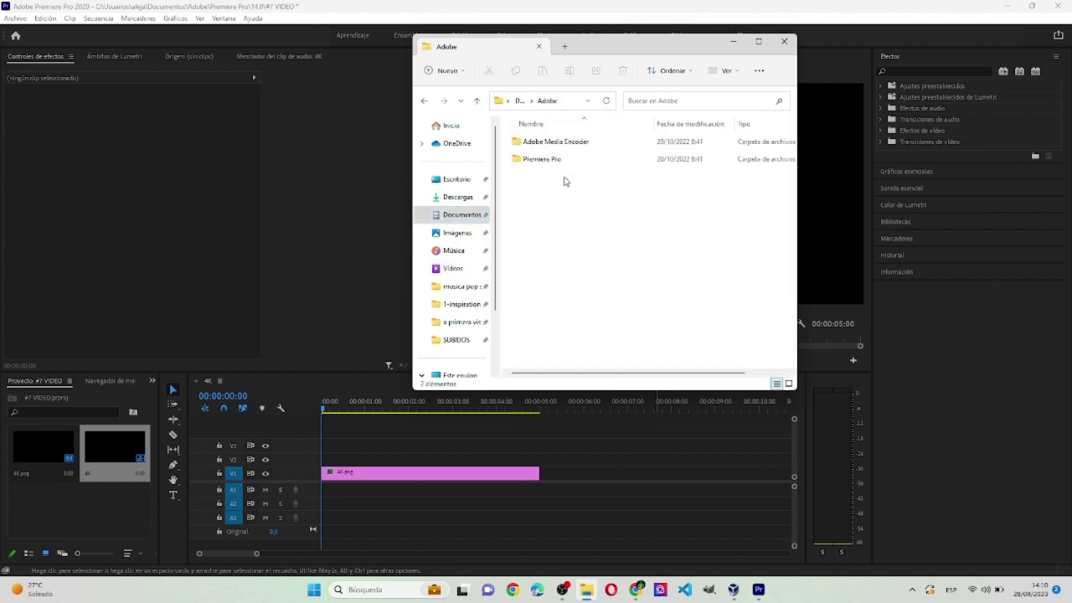
{"action": "double_click", "coordinate": [575, 158]}
{"action": "double_click", "coordinate": [581, 144]}
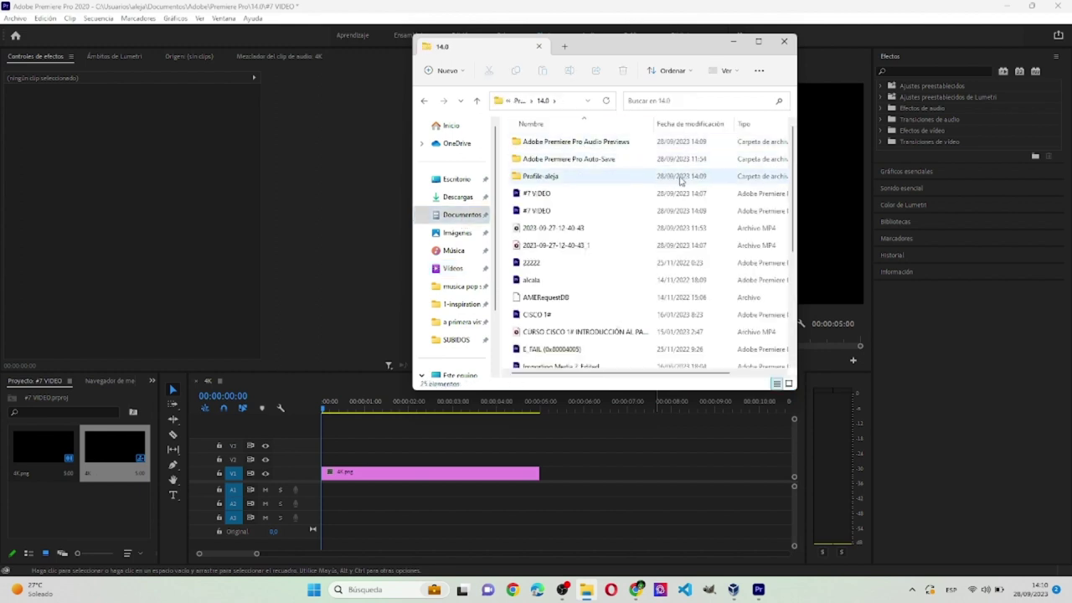
{"action": "left_click", "coordinate": [724, 70]}
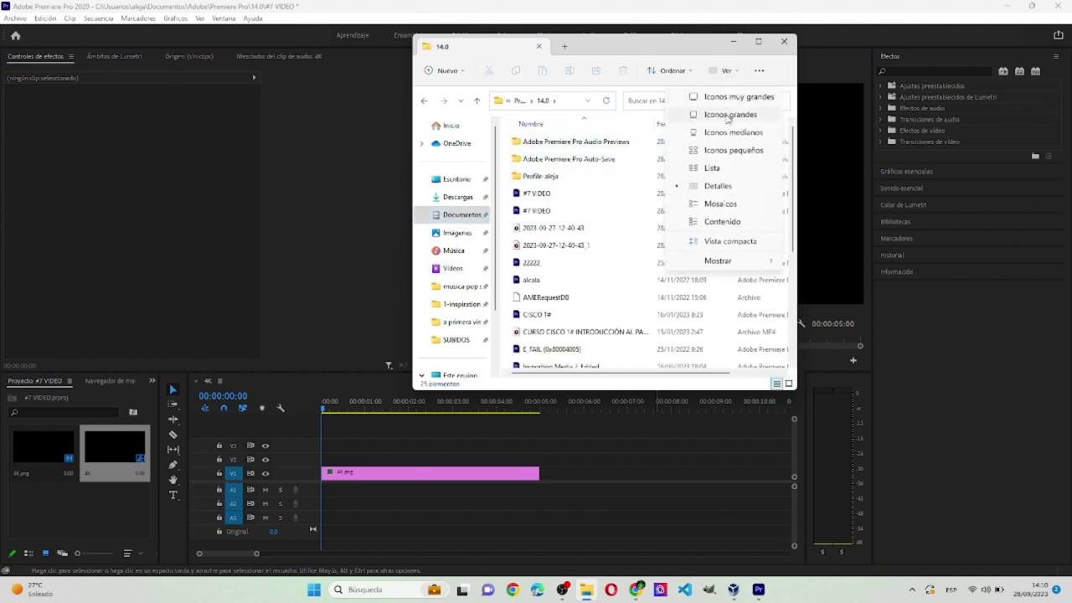
{"action": "left_click", "coordinate": [742, 114]}
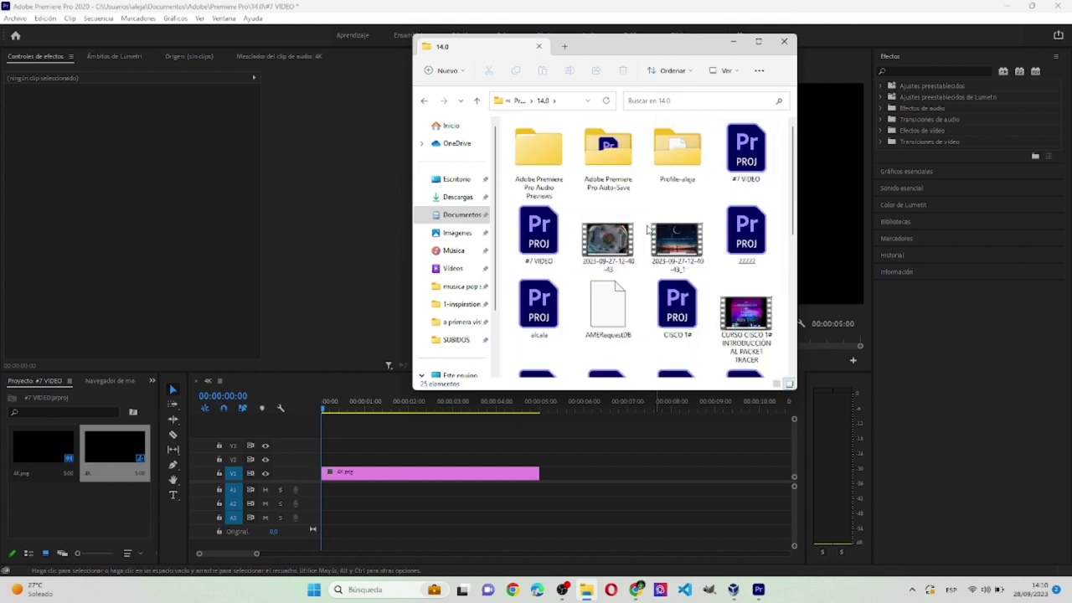
{"action": "left_click", "coordinate": [677, 237]}
{"action": "left_click_drag", "start_coordinate": [637, 323], "coordinate": [558, 465]}
{"action": "left_click", "coordinate": [733, 41]}
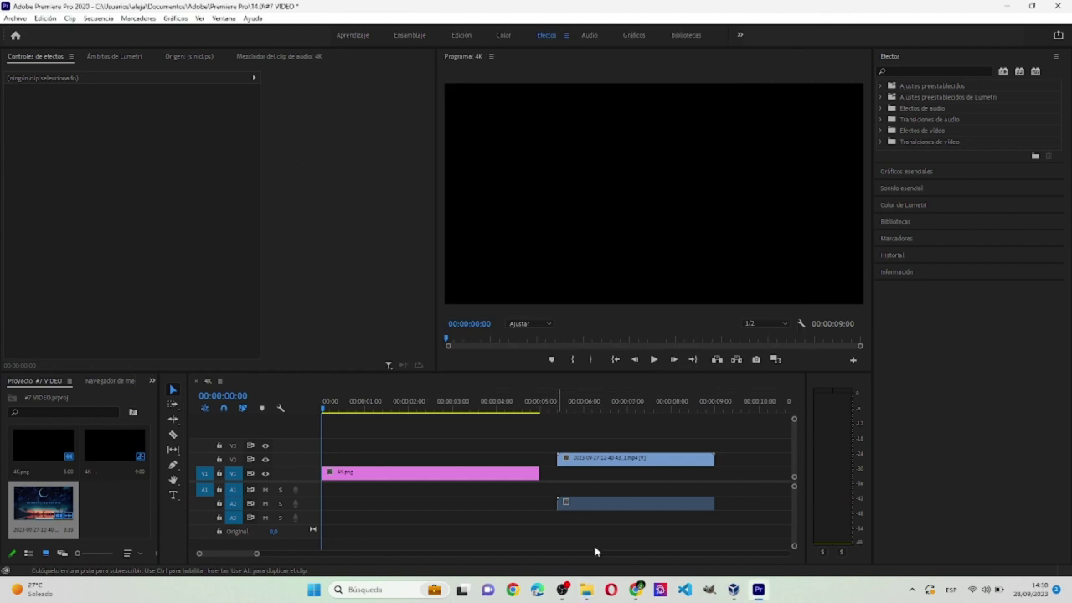
{"action": "left_click_drag", "start_coordinate": [570, 470], "coordinate": [361, 462]}
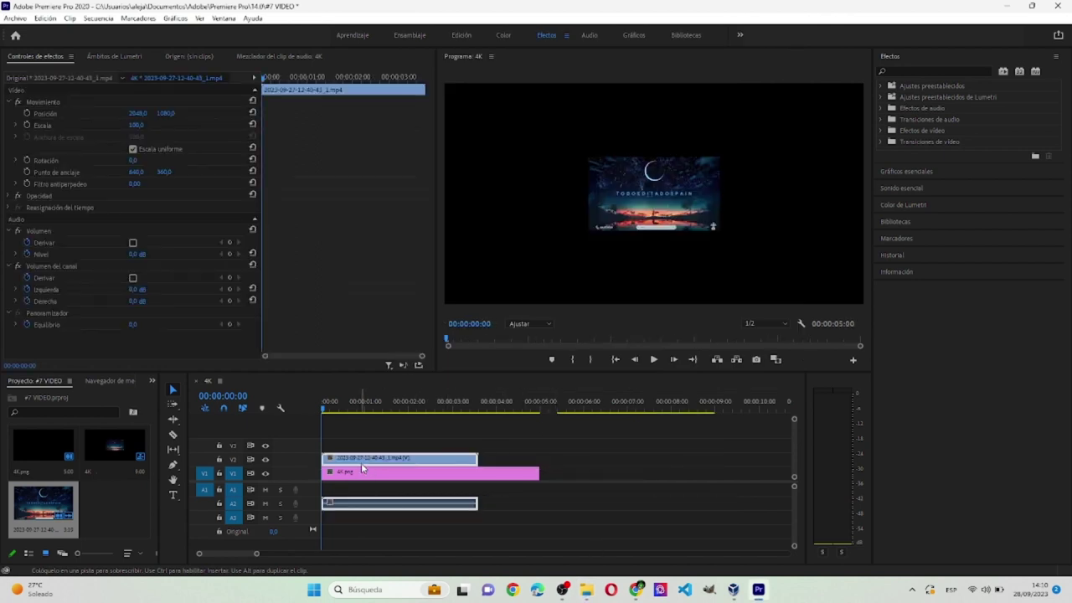
Scale the video clip up to about 265% in the Program monitor, then select the black 4K.png background.
{"action": "left_click", "coordinate": [680, 190]}
{"action": "left_click", "coordinate": [661, 194]}
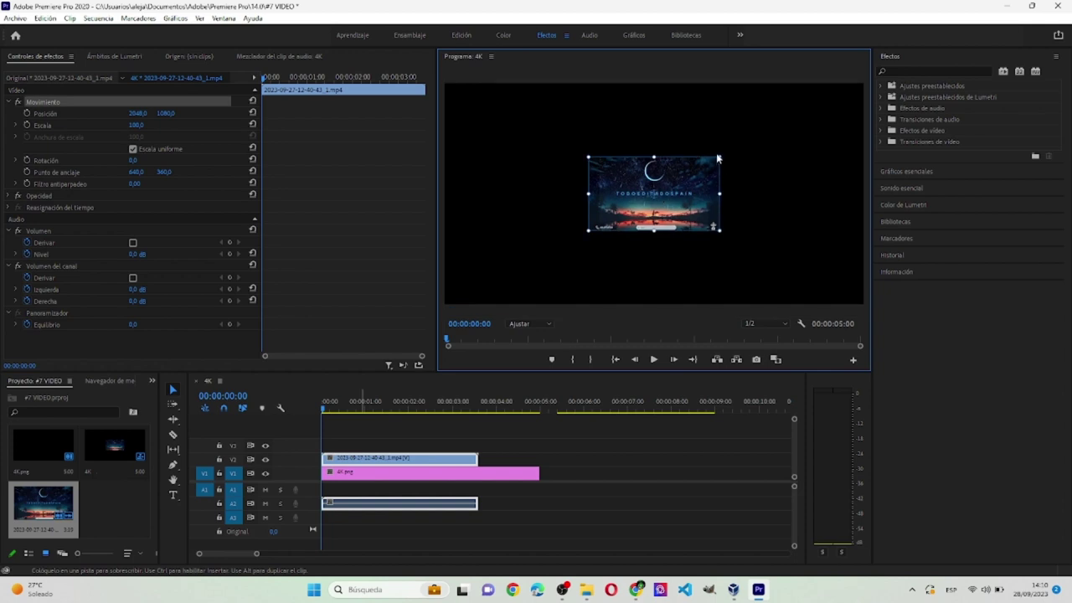
{"action": "left_click_drag", "start_coordinate": [718, 157], "coordinate": [829, 95]}
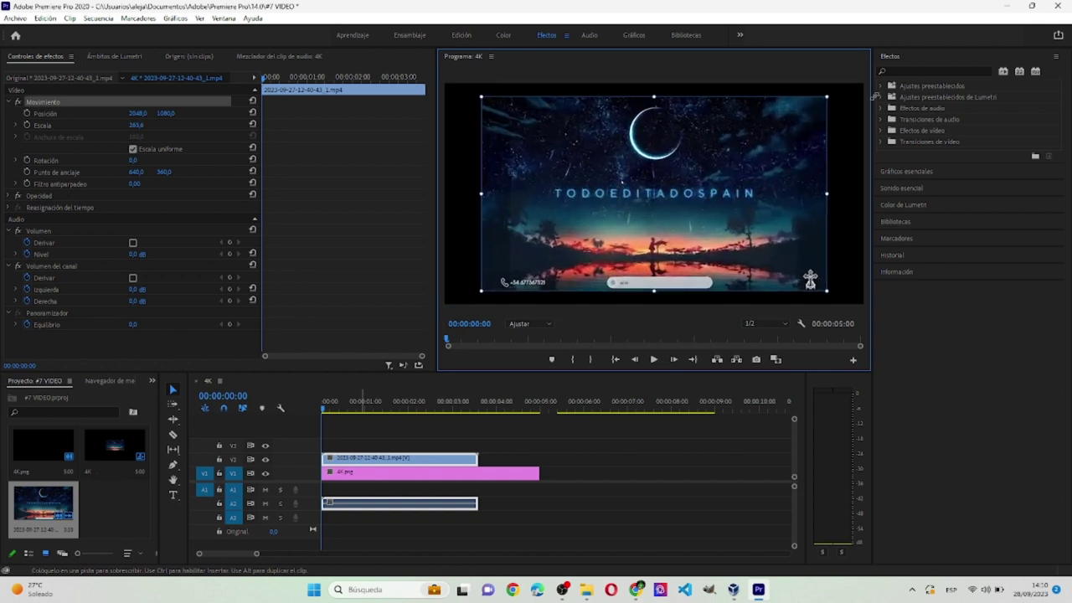
{"action": "left_click", "coordinate": [851, 171]}
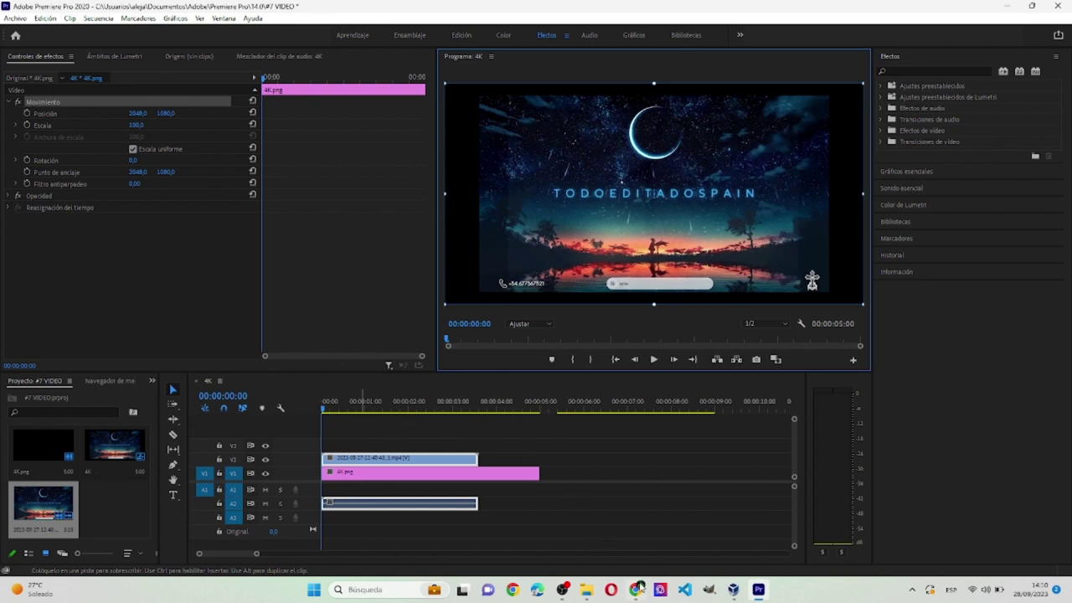
Switch to Chrome, open the photos section of Pixabay and search it for "marco".
{"action": "mouse_move", "coordinate": [639, 586]}
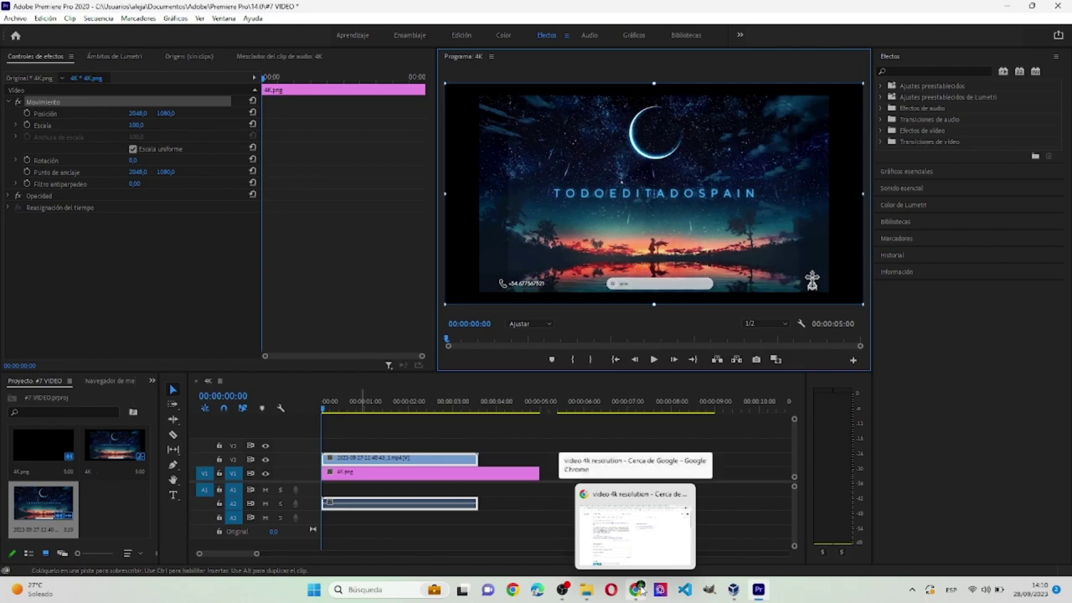
{"action": "left_click", "coordinate": [640, 589]}
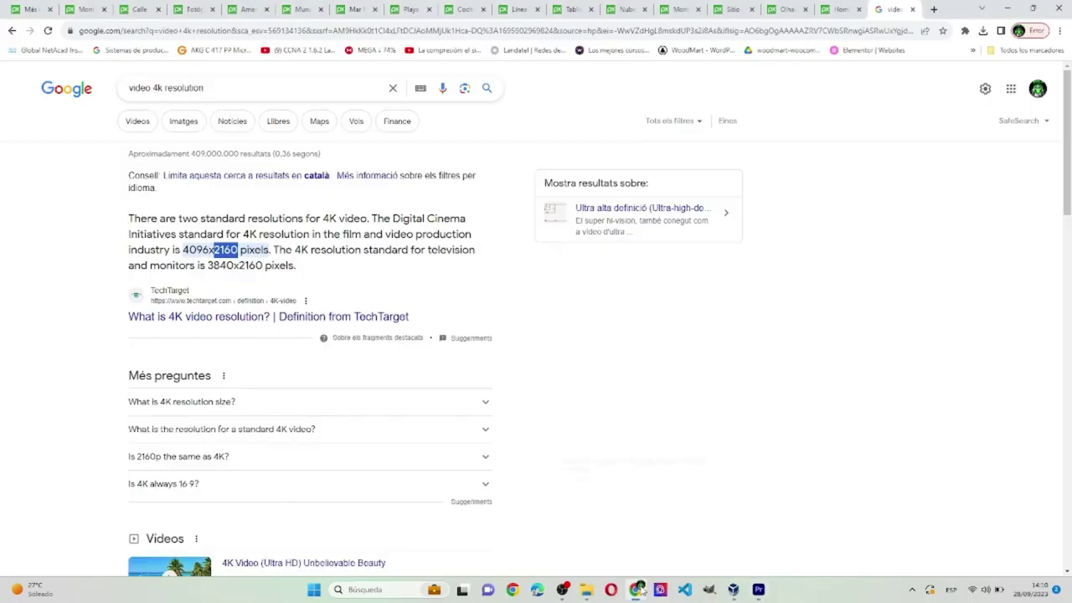
{"action": "left_click", "coordinate": [44, 6]}
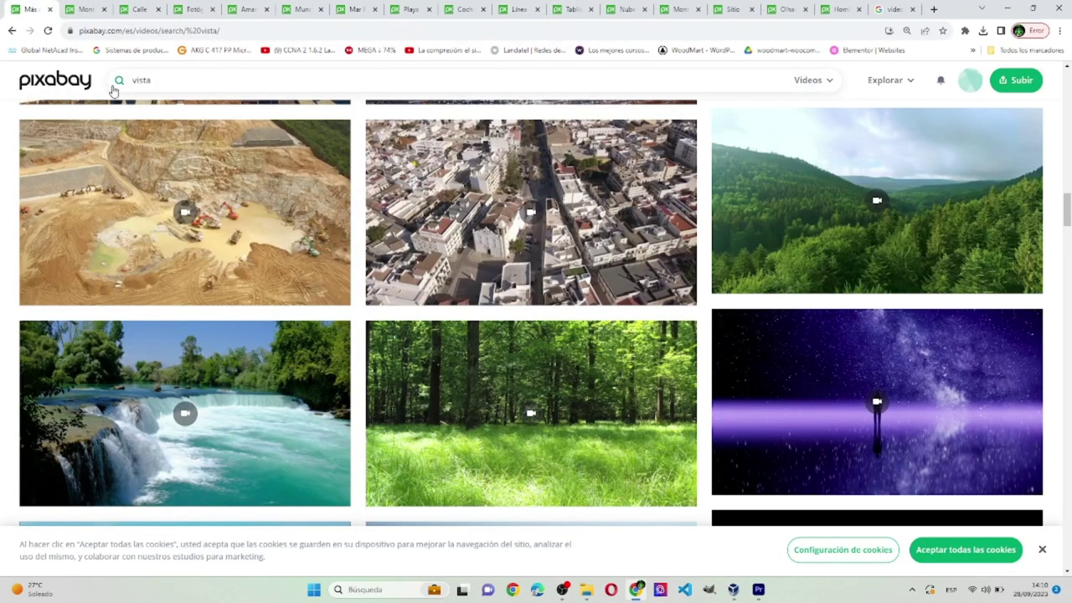
{"action": "left_click", "coordinate": [56, 79]}
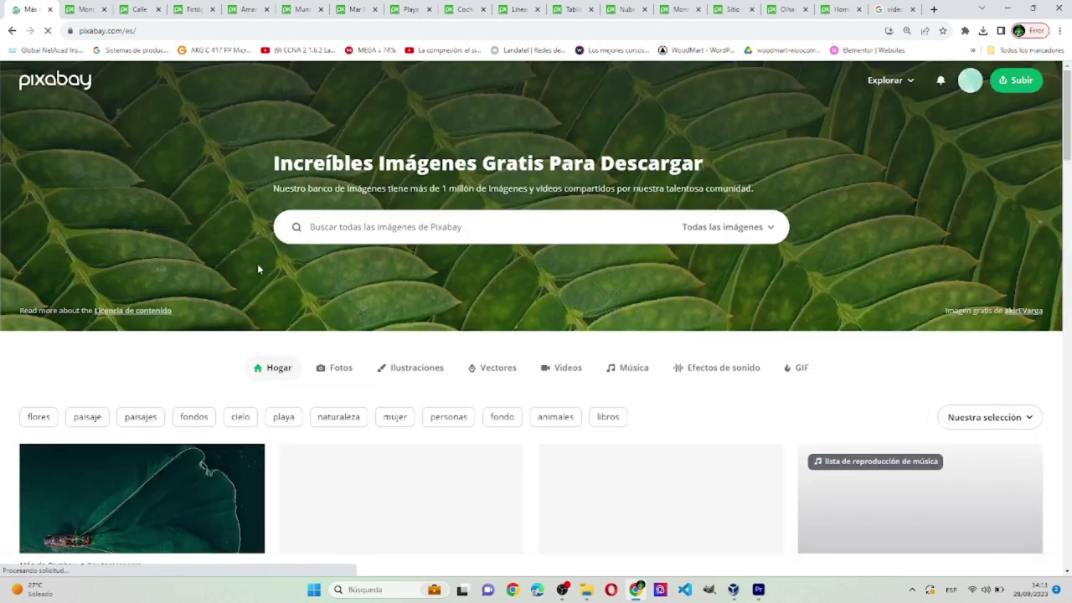
{"action": "left_click", "coordinate": [339, 367]}
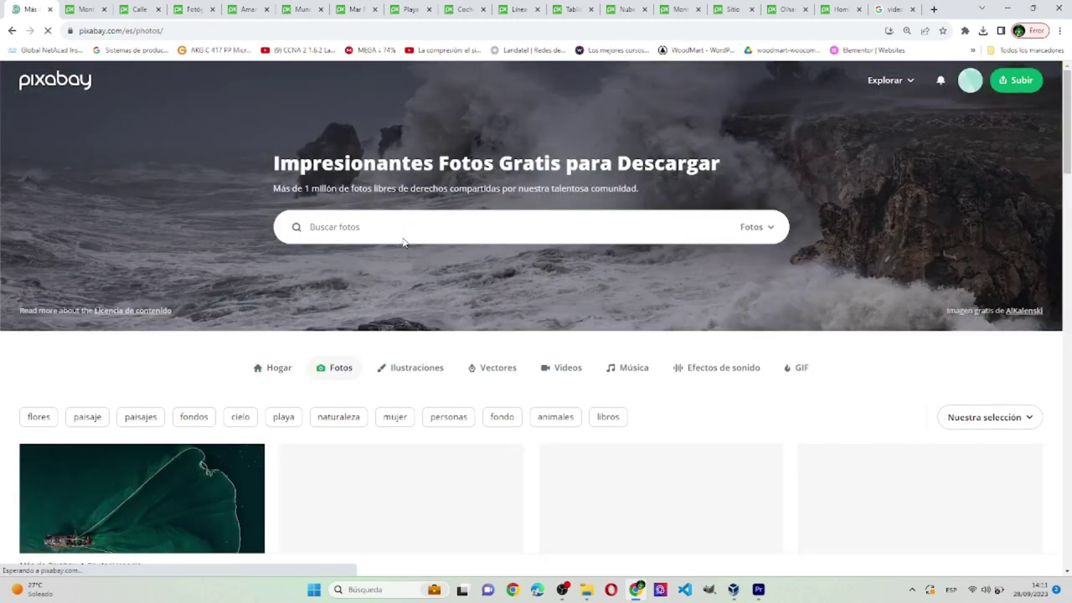
{"action": "left_click", "coordinate": [405, 233]}
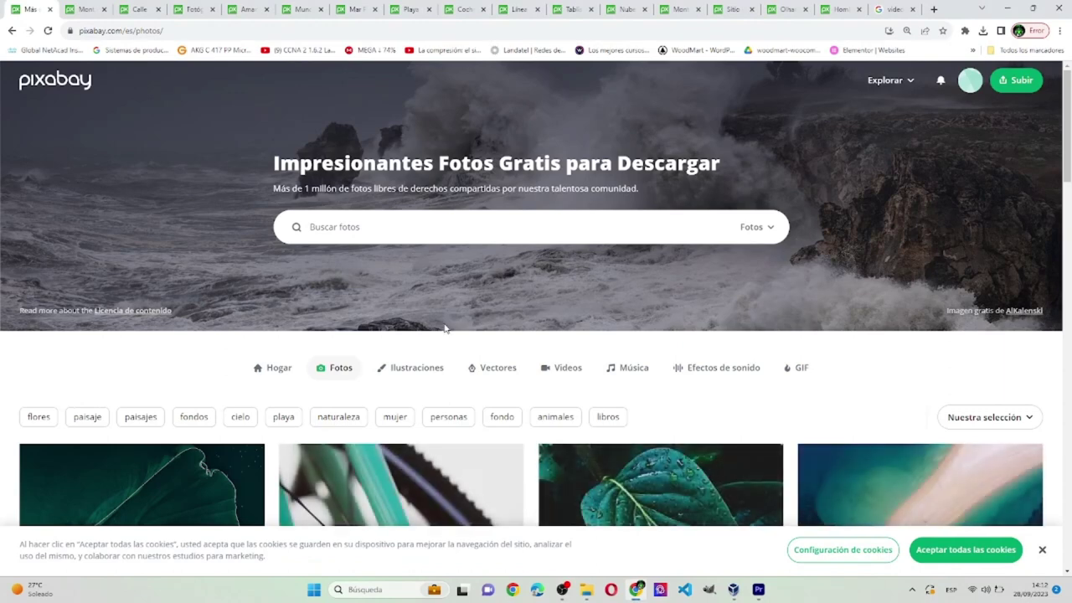
{"action": "left_click", "coordinate": [514, 222]}
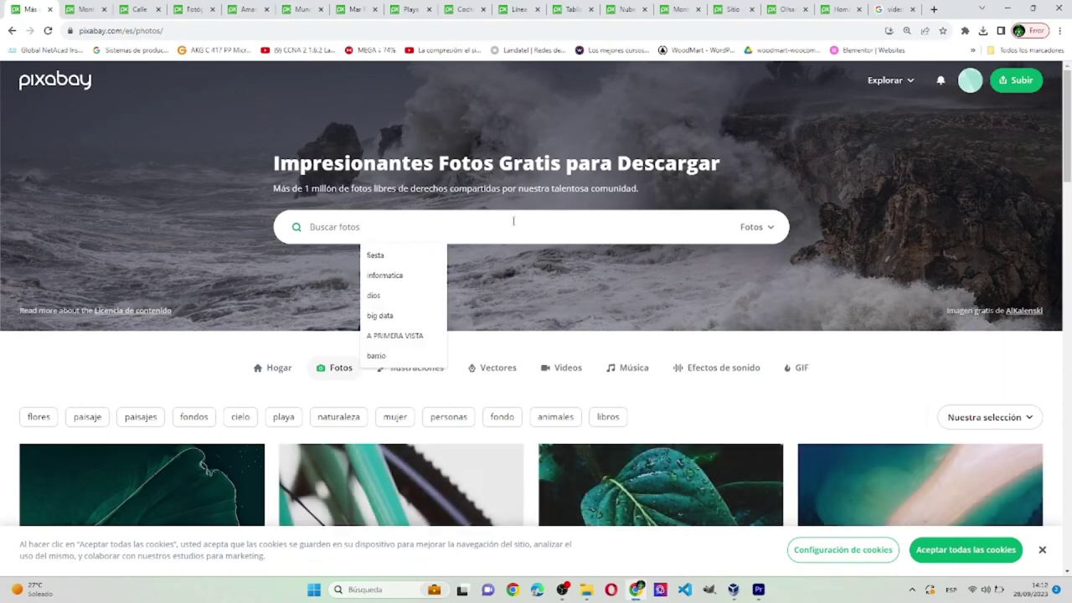
{"action": "type", "text": "marco"}
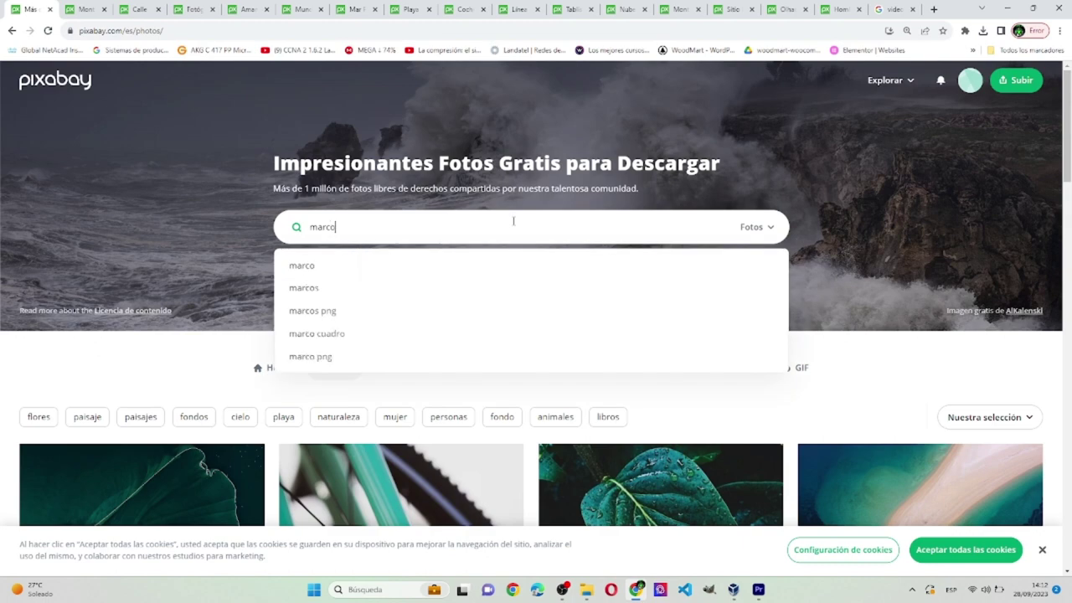
{"action": "key", "text": "Return"}
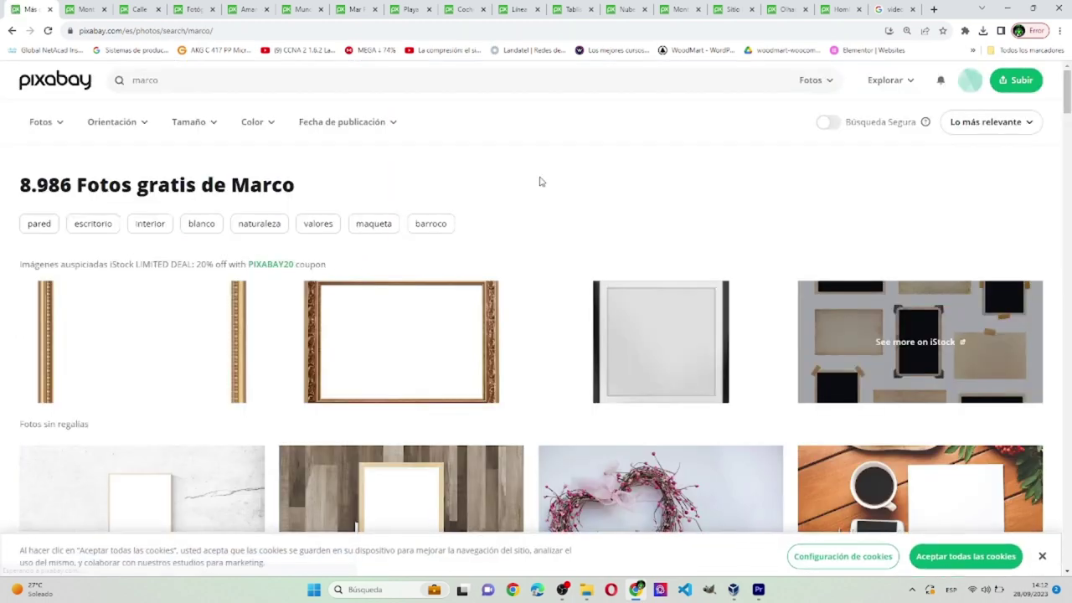
Look through the frame photo results, then refine the Pixabay search to "marco youtube".
{"action": "scroll", "coordinate": [541, 179], "scroll_direction": "down", "scroll_amount": 4}
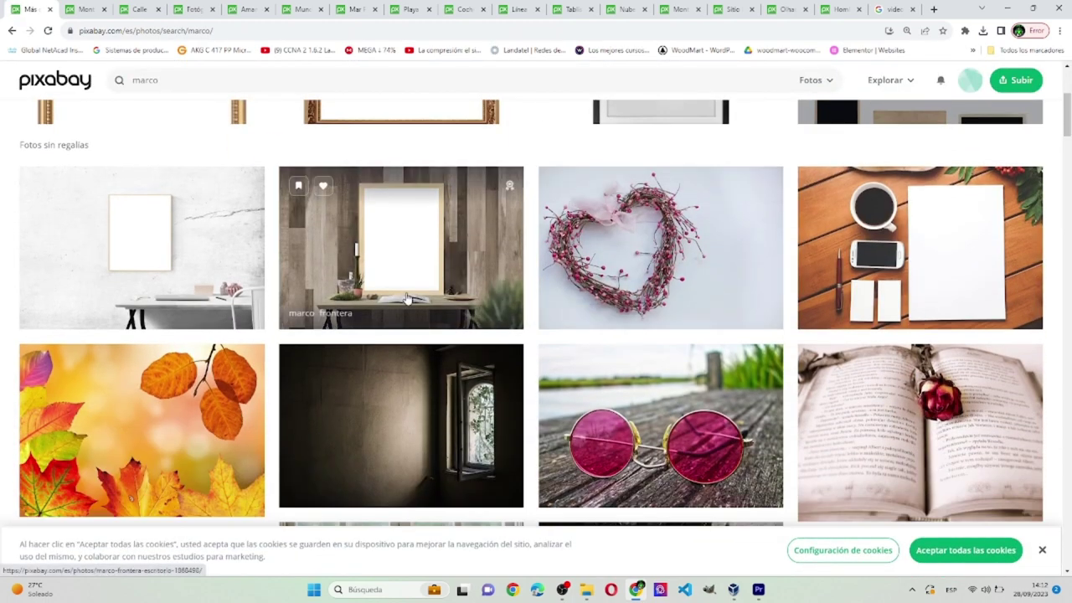
{"action": "scroll", "coordinate": [407, 299], "scroll_direction": "down", "scroll_amount": 1}
{"action": "scroll", "coordinate": [503, 251], "scroll_direction": "down", "scroll_amount": 1}
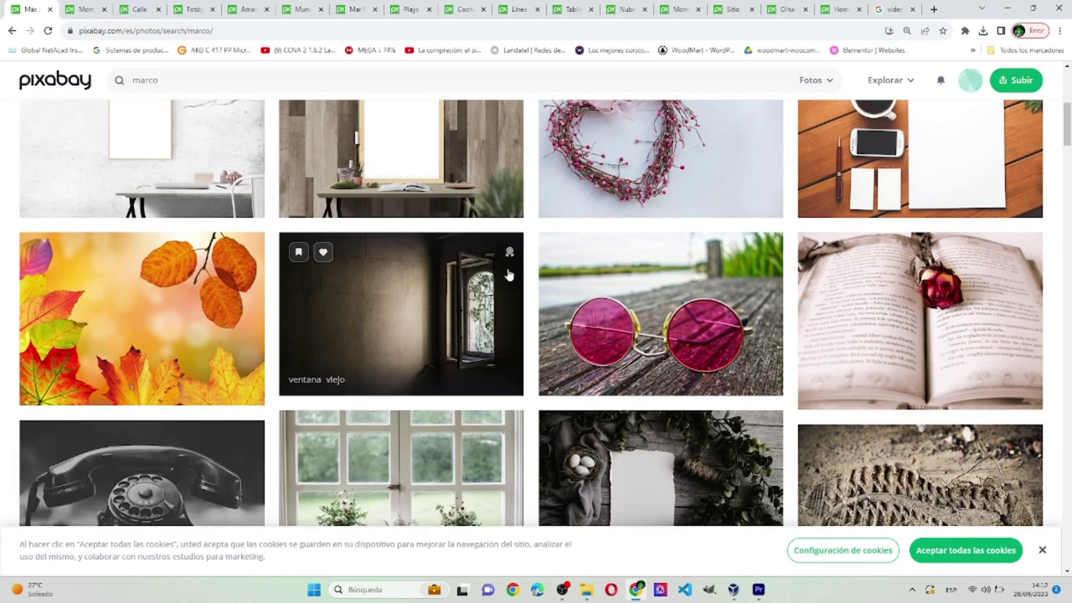
{"action": "scroll", "coordinate": [502, 268], "scroll_direction": "down", "scroll_amount": 3}
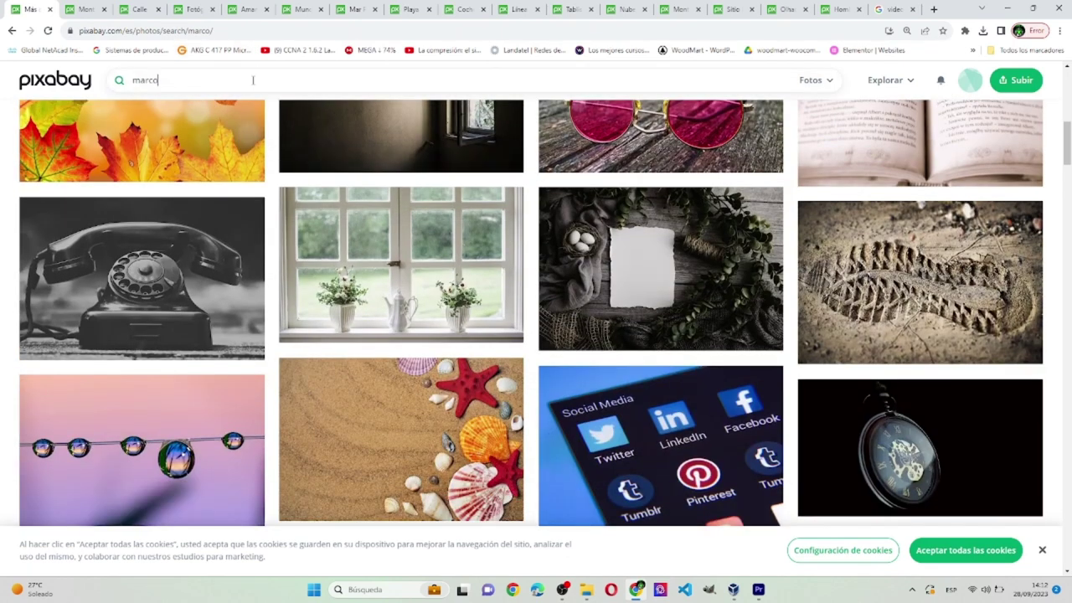
{"action": "left_click", "coordinate": [256, 80]}
{"action": "type", "text": "youtube"}
{"action": "key", "text": "Return"}
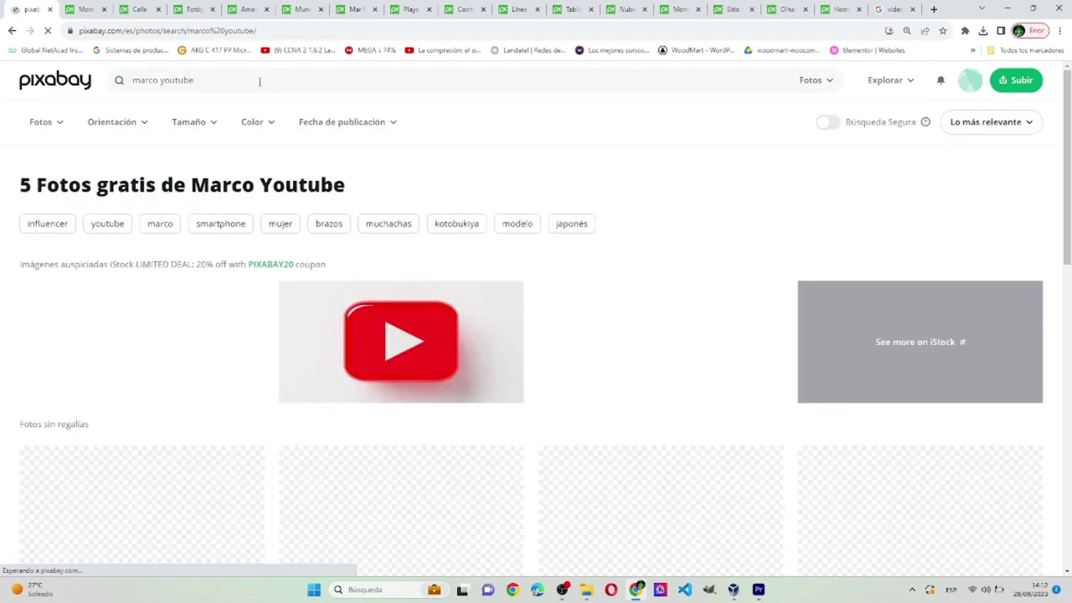
Check the "marco youtube" results, then remove "marco" and search the photos for YouTube images.
{"action": "scroll", "coordinate": [624, 316], "scroll_direction": "down", "scroll_amount": 1}
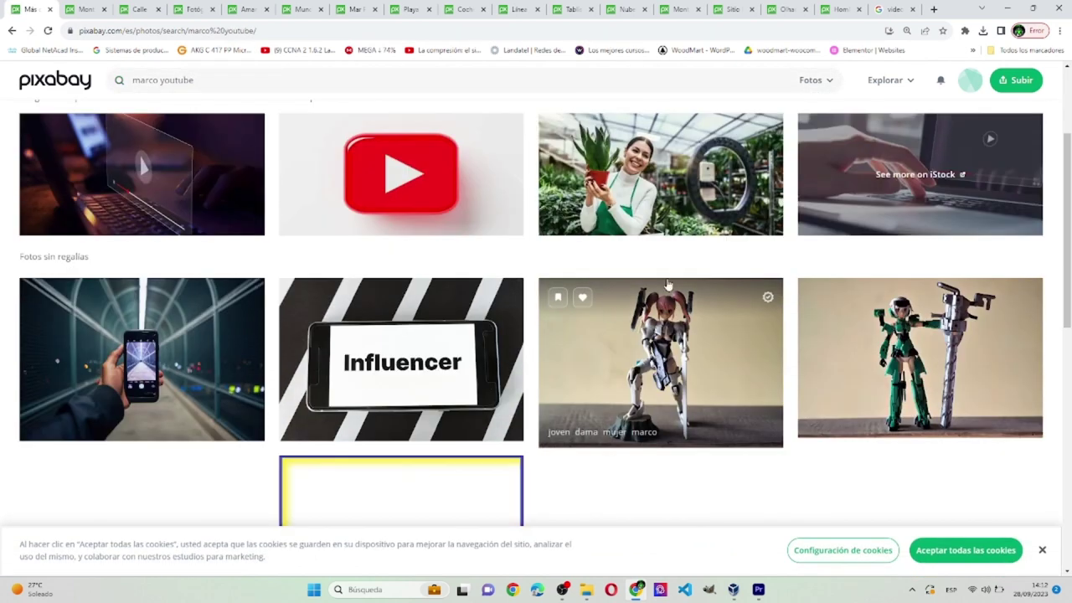
{"action": "scroll", "coordinate": [671, 286], "scroll_direction": "down", "scroll_amount": 1}
{"action": "left_click_drag", "start_coordinate": [1068, 203], "coordinate": [1069, 134]}
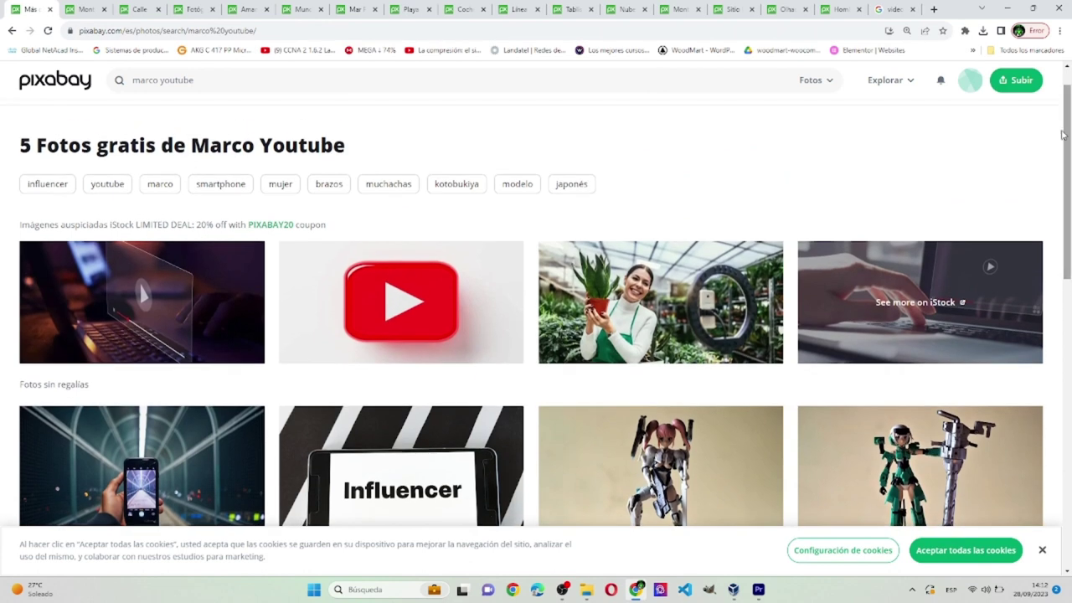
{"action": "left_click", "coordinate": [184, 80]}
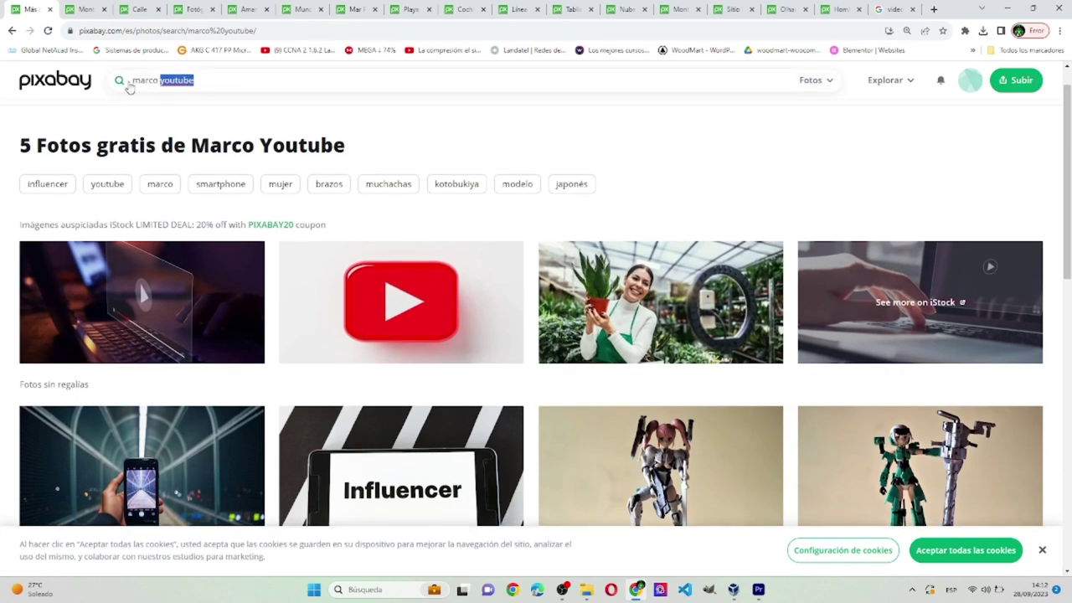
{"action": "left_click_drag", "start_coordinate": [132, 80], "coordinate": [159, 79]}
{"action": "key", "text": "BackSpace"}
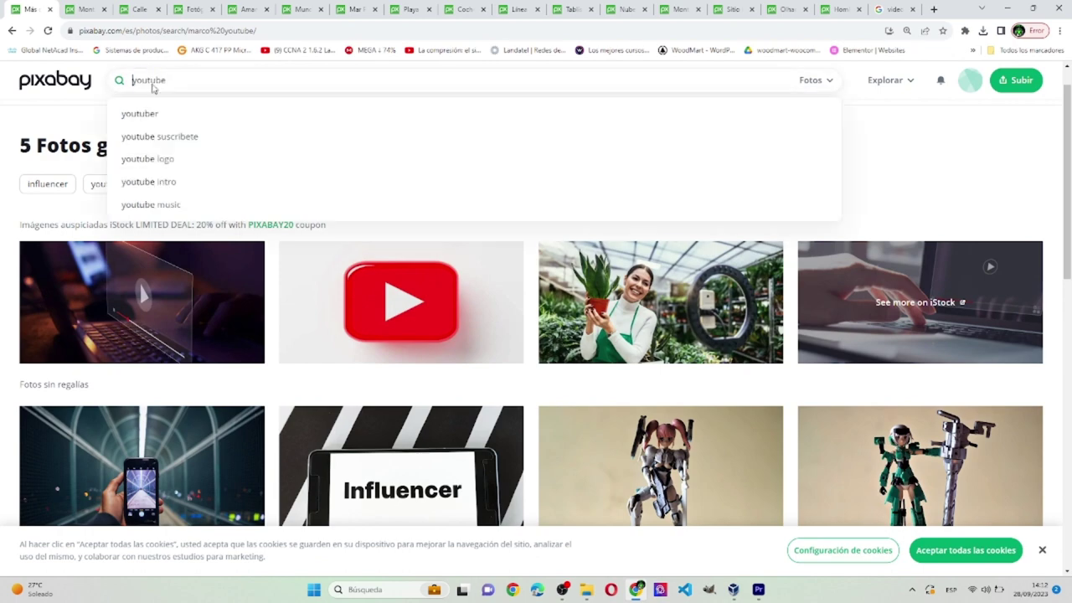
{"action": "left_click", "coordinate": [179, 110]}
Browse the YouTube photo results, open the purple starry sky photo with the Earth and download it.
{"action": "scroll", "coordinate": [510, 343], "scroll_direction": "down", "scroll_amount": 2}
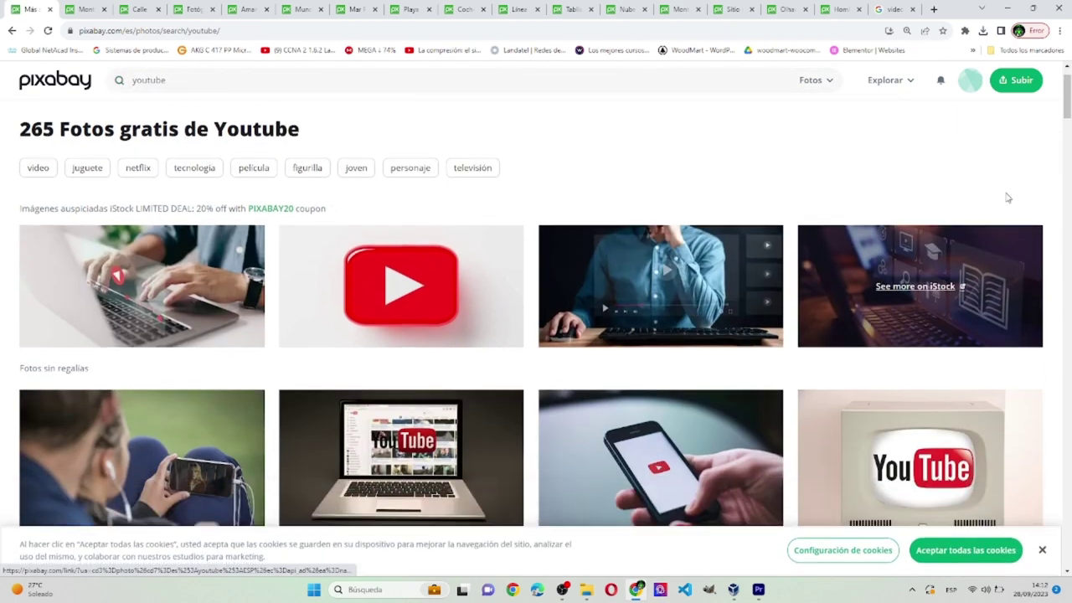
{"action": "scroll", "coordinate": [509, 343], "scroll_direction": "down", "scroll_amount": 5}
{"action": "scroll", "coordinate": [531, 314], "scroll_direction": "up", "scroll_amount": 4}
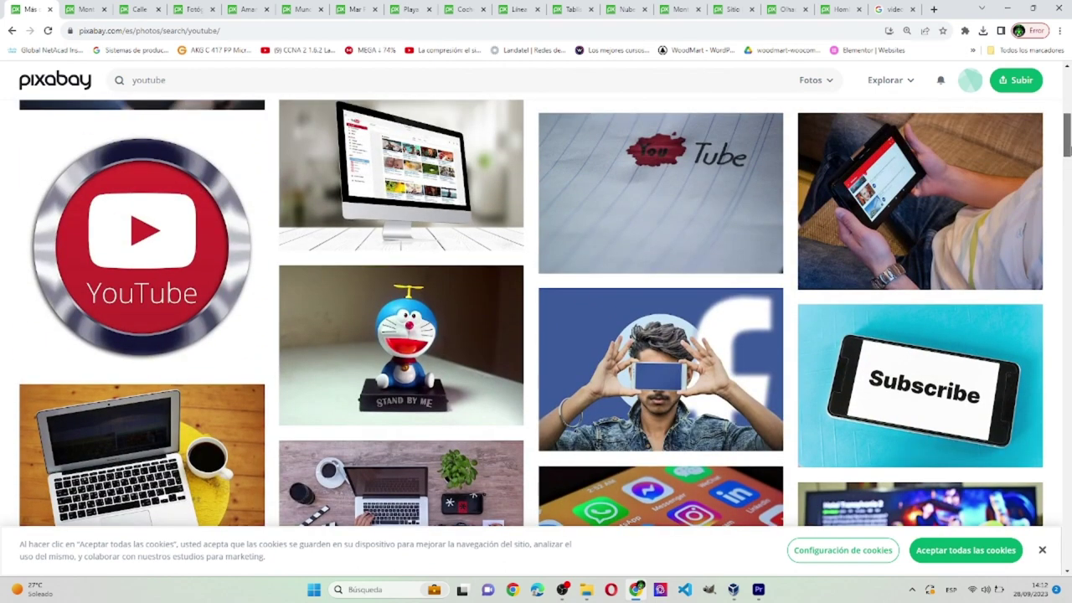
{"action": "scroll", "coordinate": [531, 313], "scroll_direction": "down", "scroll_amount": 6}
{"action": "left_click_drag", "start_coordinate": [1068, 171], "coordinate": [1068, 257]}
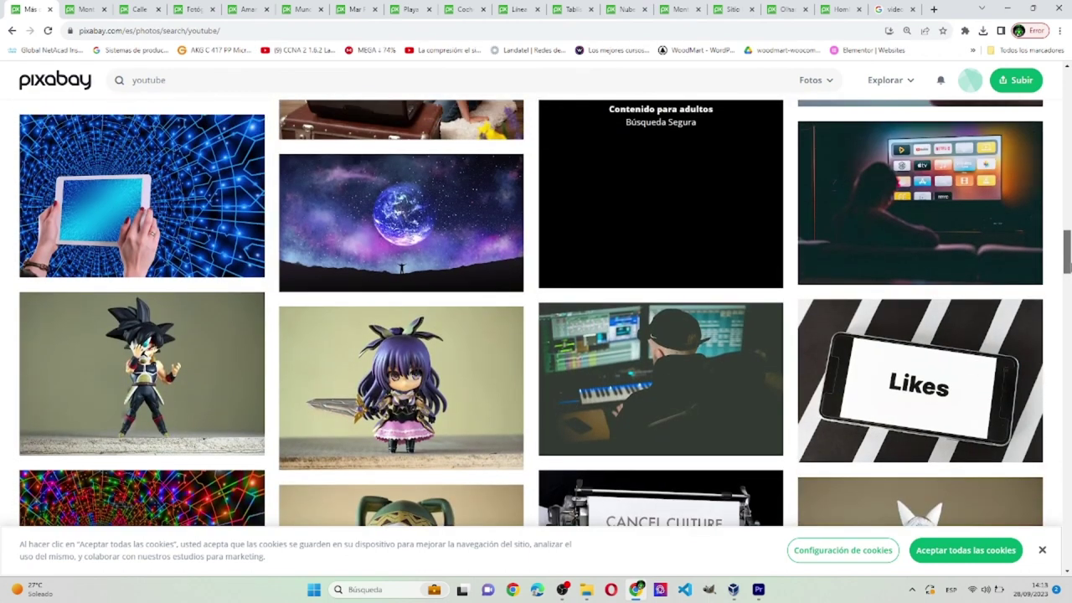
{"action": "mouse_move", "coordinate": [450, 233]}
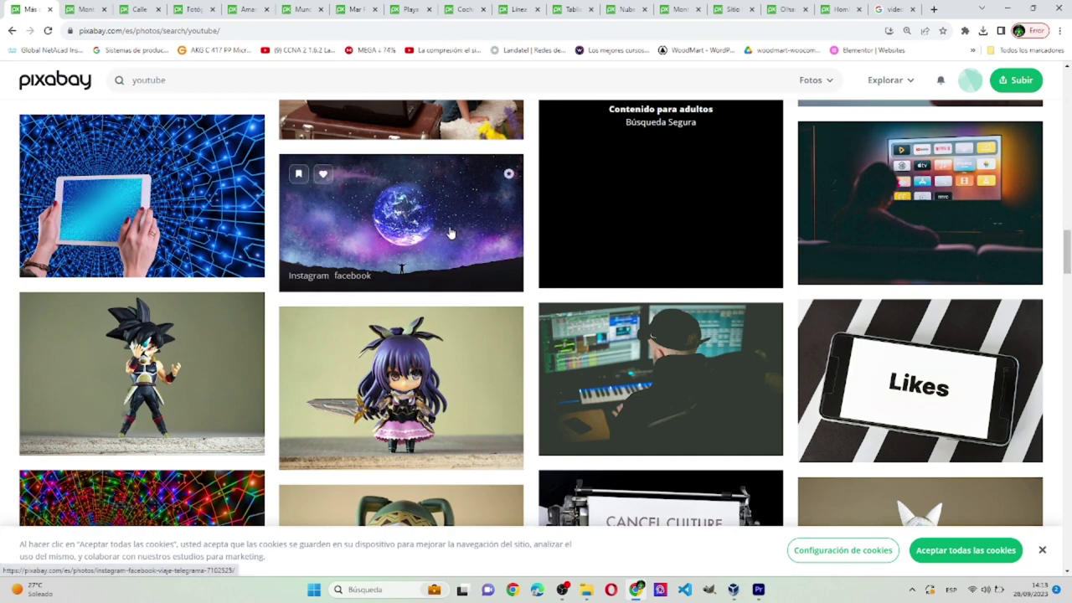
{"action": "left_click", "coordinate": [443, 246]}
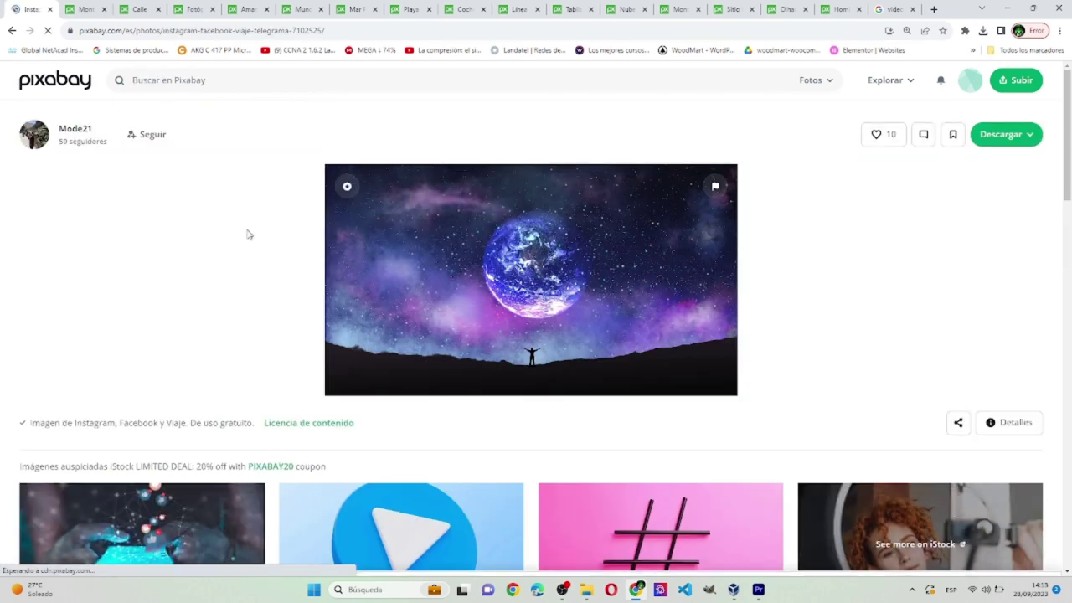
{"action": "left_click", "coordinate": [1008, 136]}
{"action": "left_click", "coordinate": [912, 254]}
{"action": "left_click", "coordinate": [901, 287]}
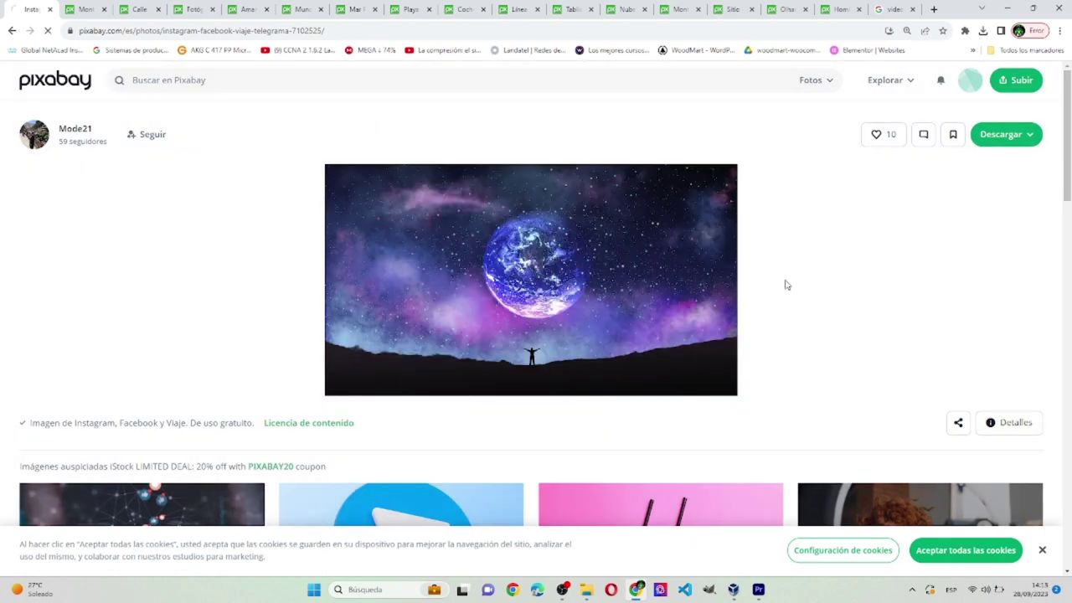
Return to Premiere Pro and add the image instagram-7102525 from the Downloads folder to track V3, at about 3 seconds.
{"action": "left_click", "coordinate": [758, 590]}
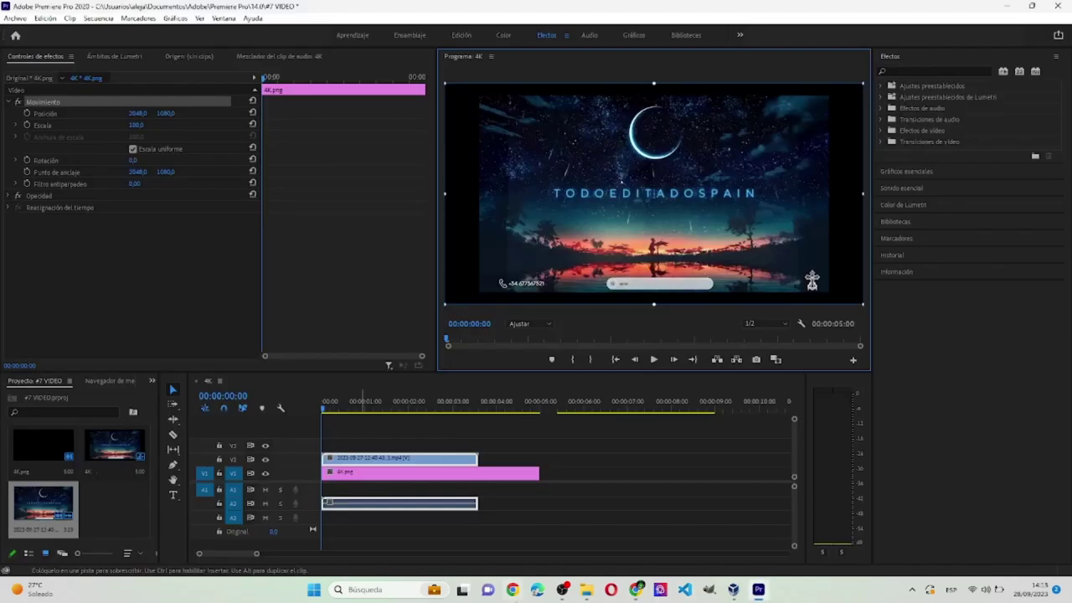
{"action": "left_click", "coordinate": [586, 590]}
{"action": "left_click", "coordinate": [469, 197]}
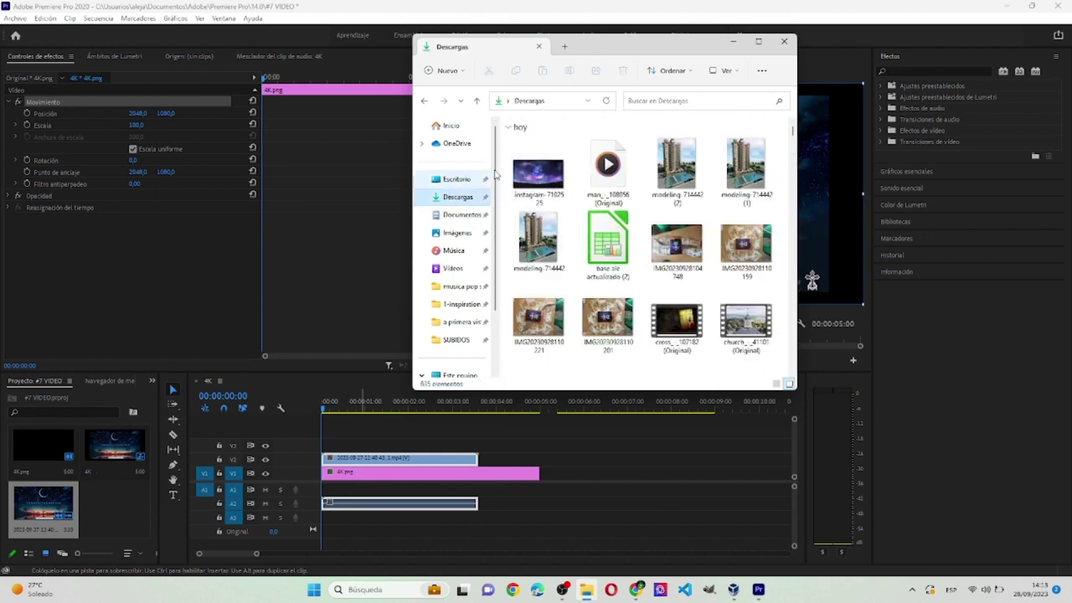
{"action": "left_click_drag", "start_coordinate": [544, 175], "coordinate": [463, 446]}
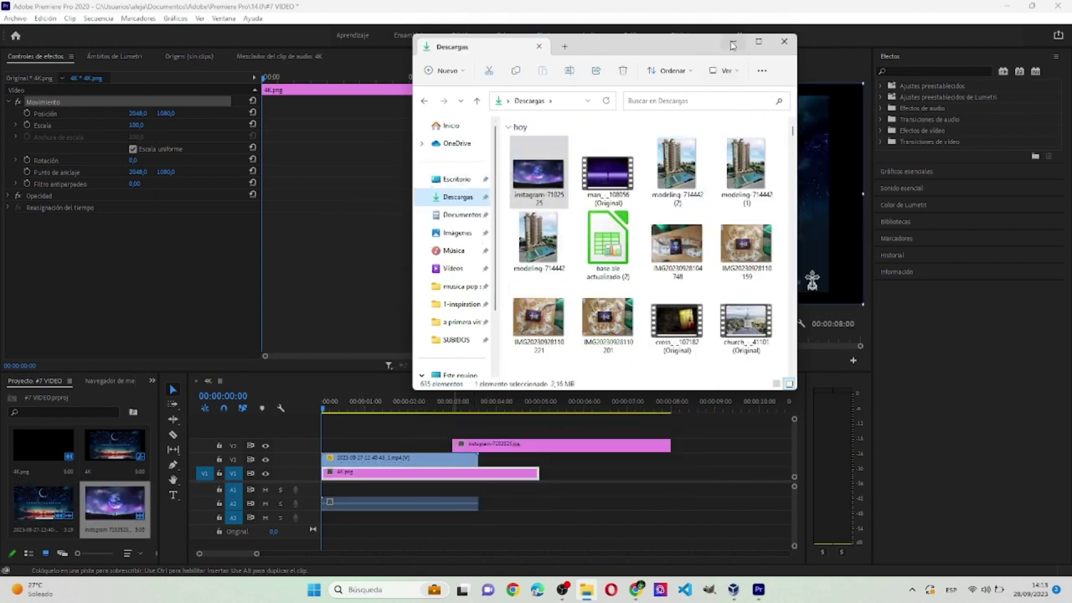
{"action": "left_click", "coordinate": [732, 44]}
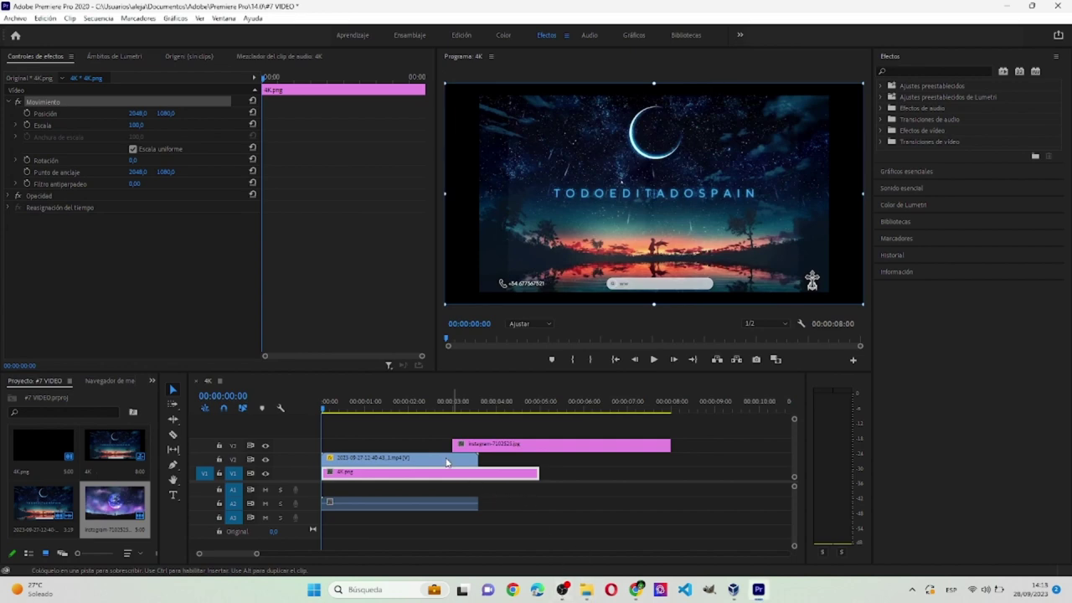
Raise the video clip to track V3 and place the instagram-7102525 image beneath it on V2 at the sequence start.
{"action": "left_click_drag", "start_coordinate": [459, 445], "coordinate": [535, 445]}
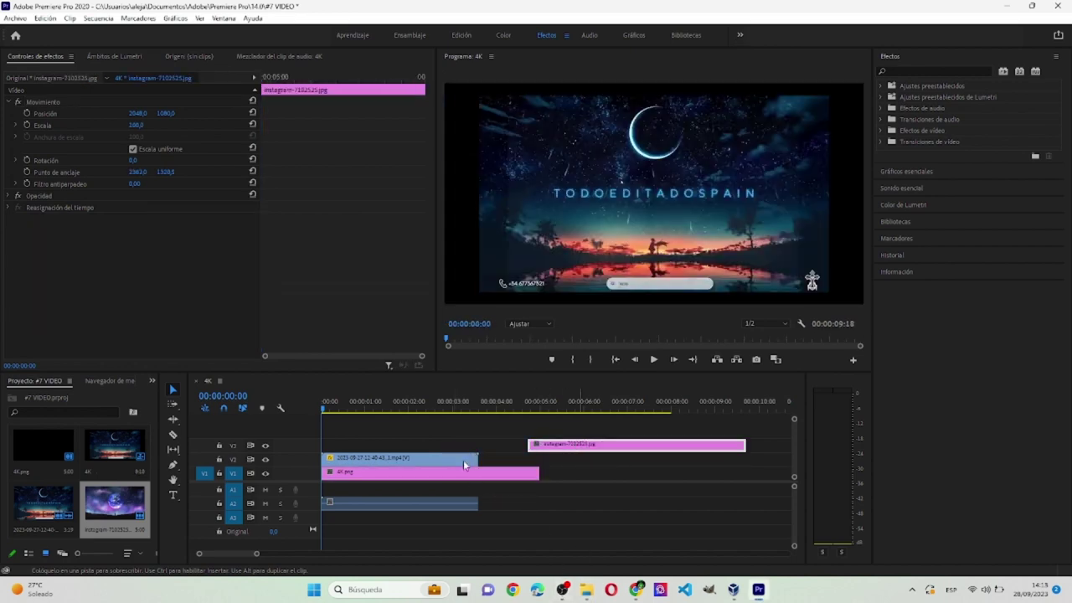
{"action": "left_click_drag", "start_coordinate": [464, 465], "coordinate": [464, 453]}
{"action": "left_click_drag", "start_coordinate": [567, 448], "coordinate": [332, 459]}
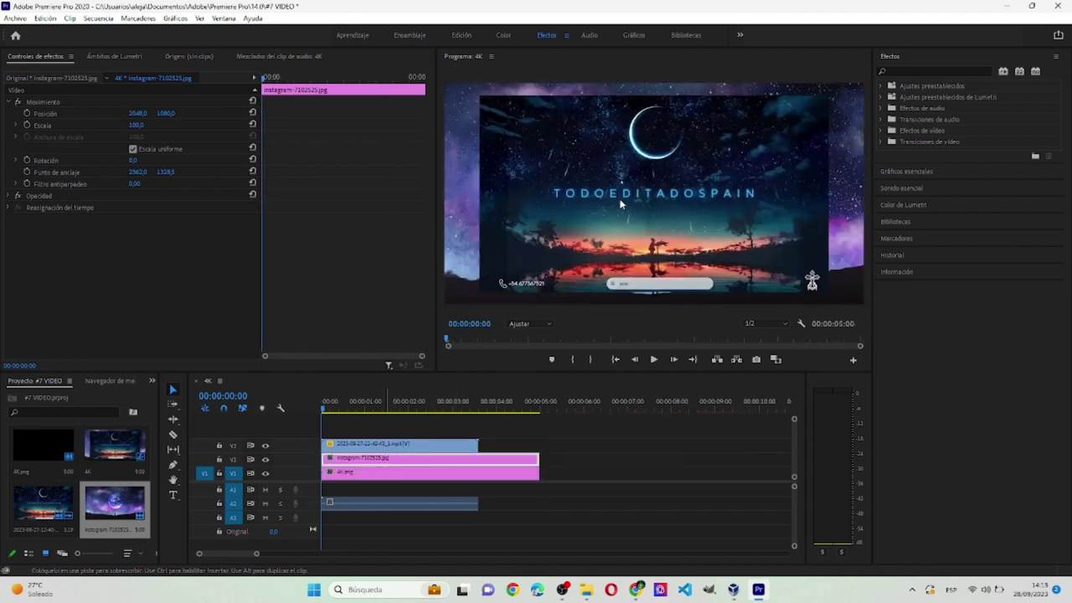
Move the video clip slightly upward in the Program monitor, then select the starry background image.
{"action": "left_click", "coordinate": [690, 209]}
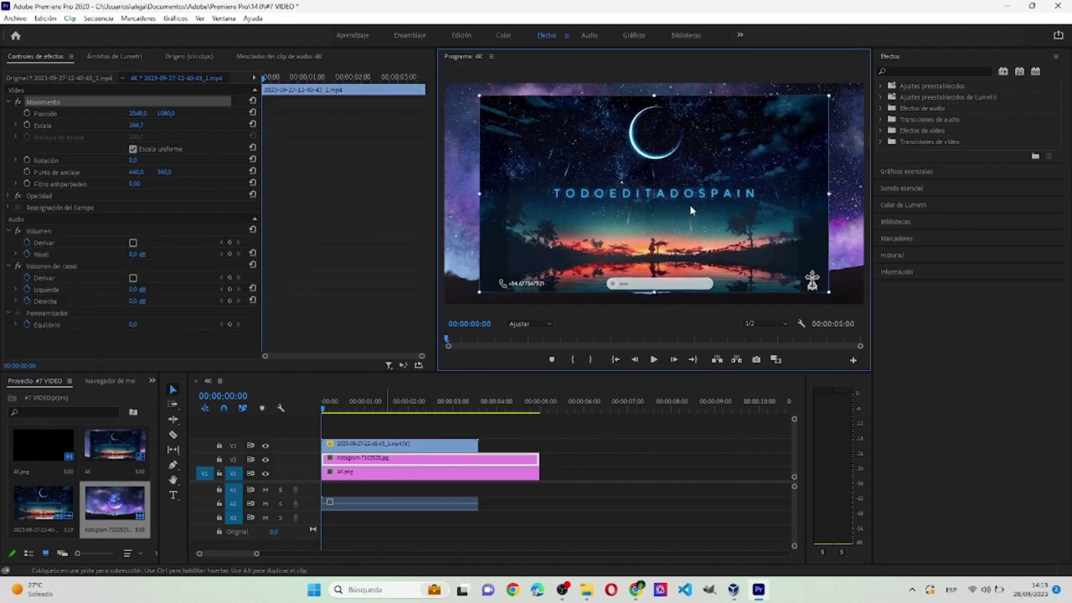
{"action": "left_click_drag", "start_coordinate": [690, 210], "coordinate": [690, 203]}
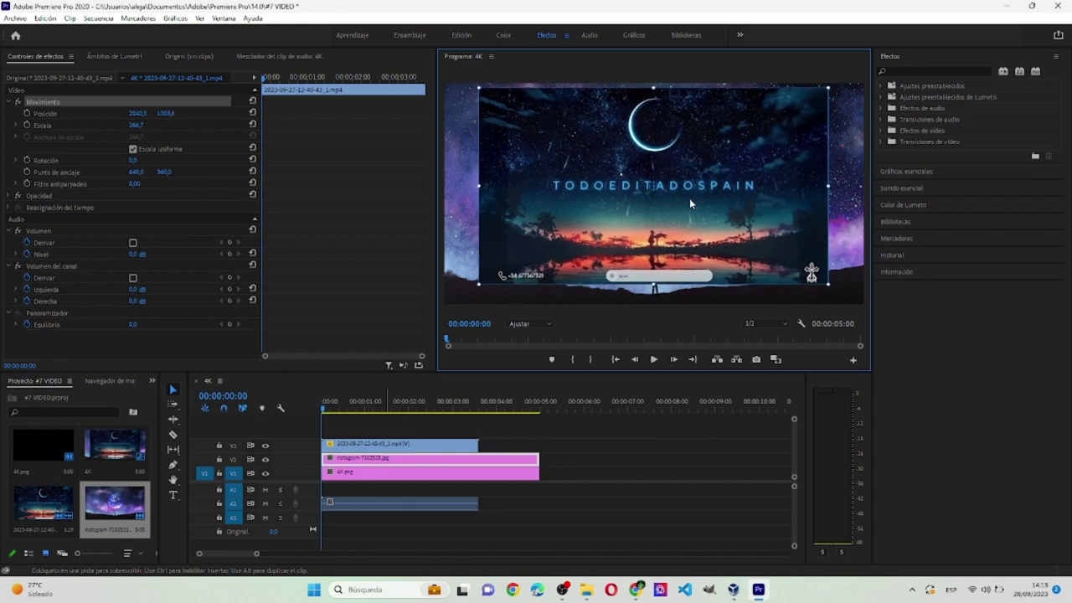
{"action": "left_click", "coordinate": [439, 474]}
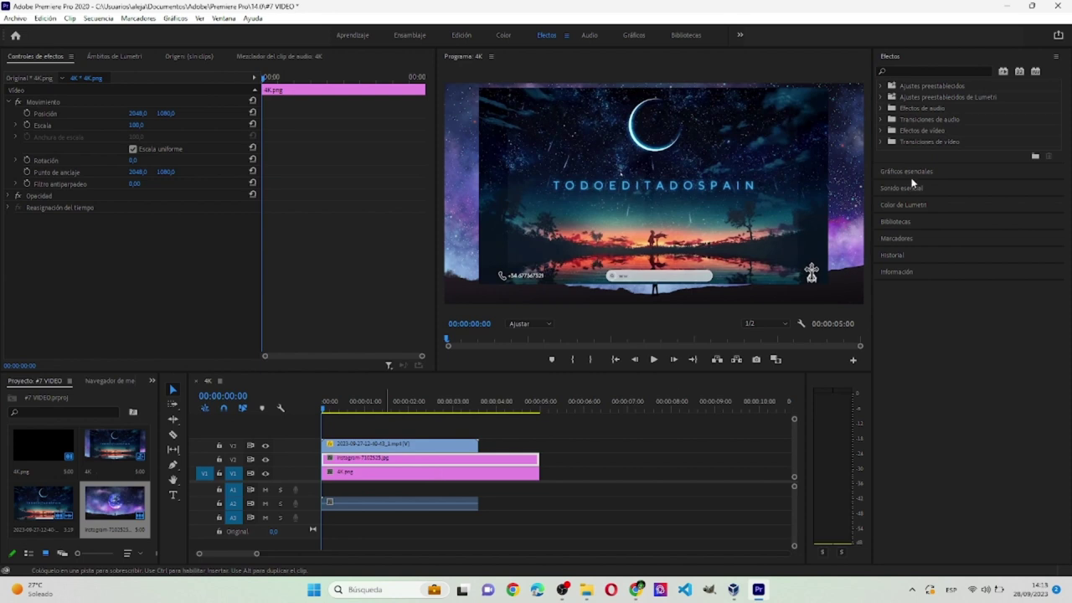
{"action": "left_click", "coordinate": [858, 201]}
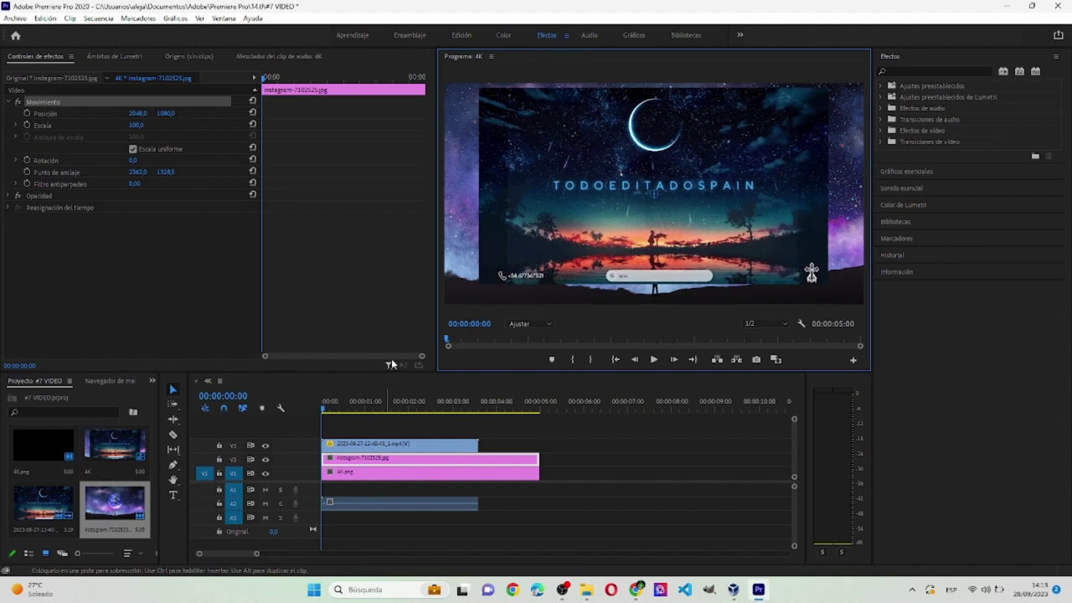
Close the other application running in the background.
{"action": "right_click", "coordinate": [734, 589]}
{"action": "left_click", "coordinate": [738, 564]}
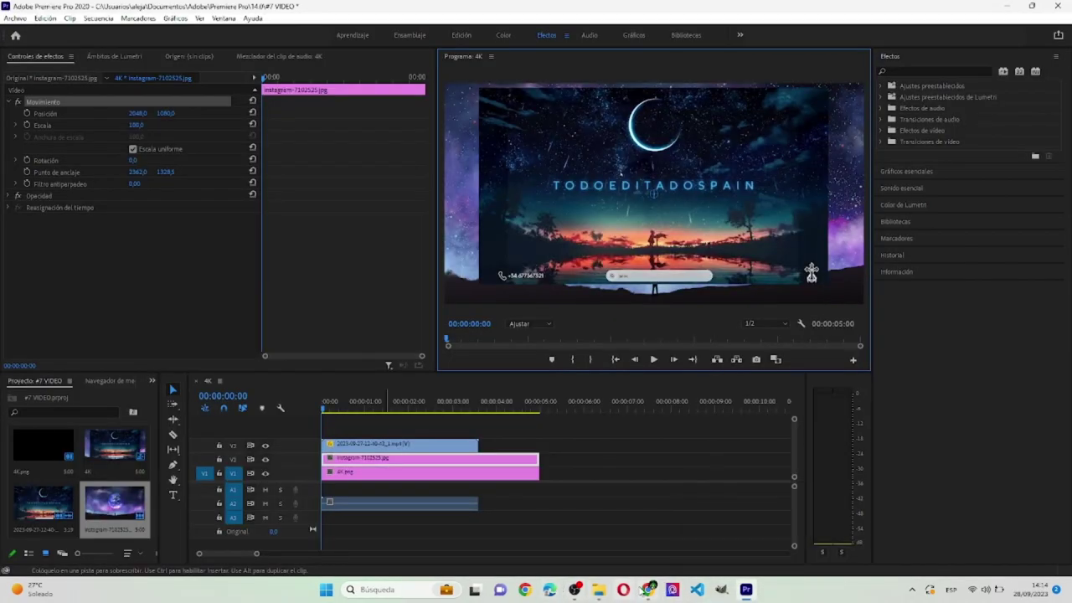
{"action": "mouse_move", "coordinate": [647, 590]}
{"action": "mouse_move", "coordinate": [600, 591]}
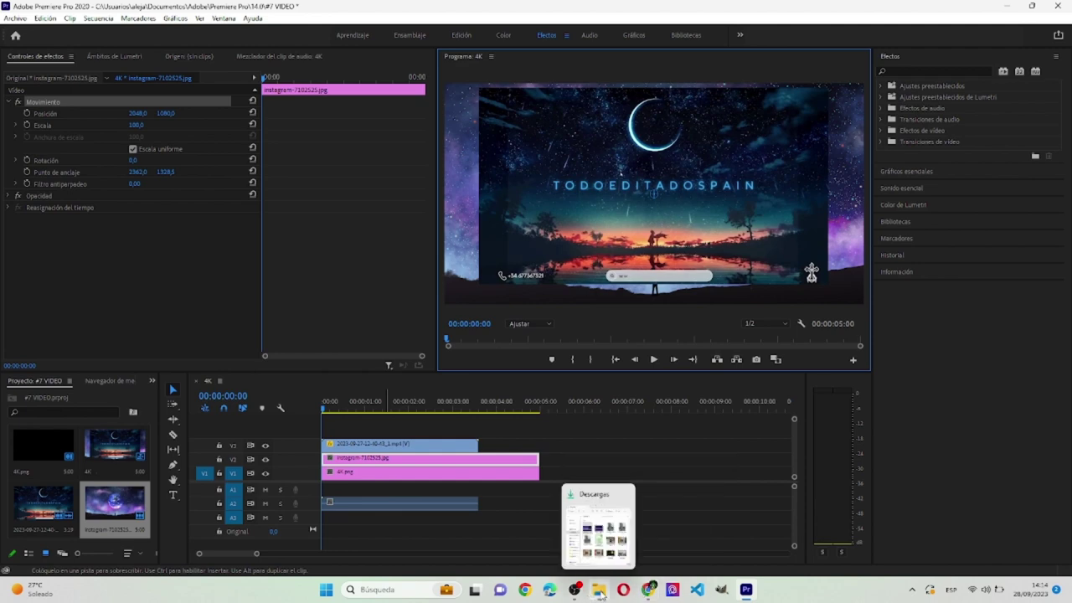
{"action": "left_click", "coordinate": [805, 597]}
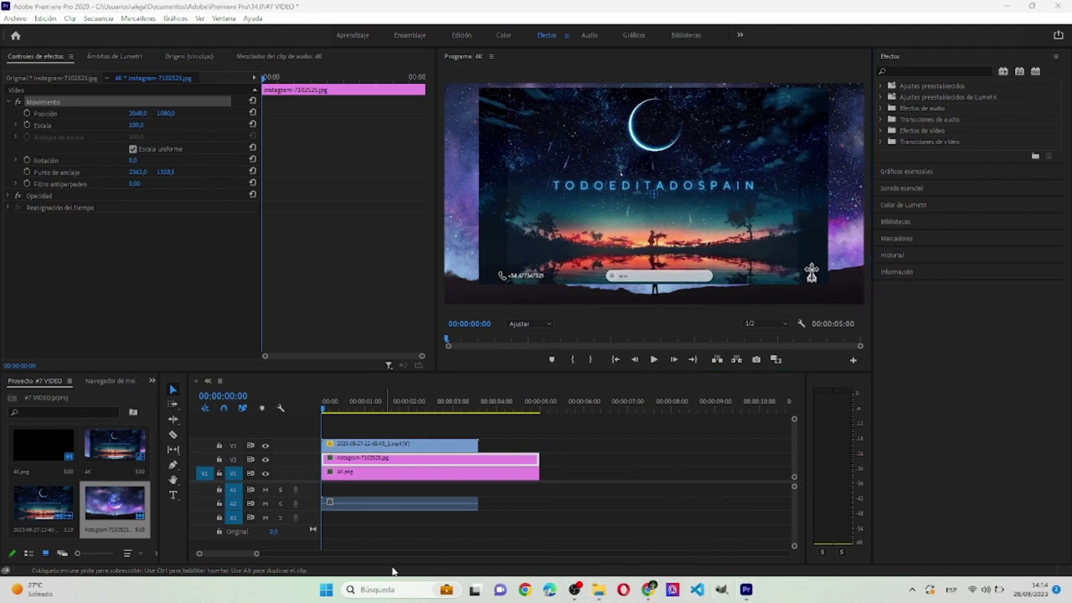
{"action": "left_click", "coordinate": [245, 558]}
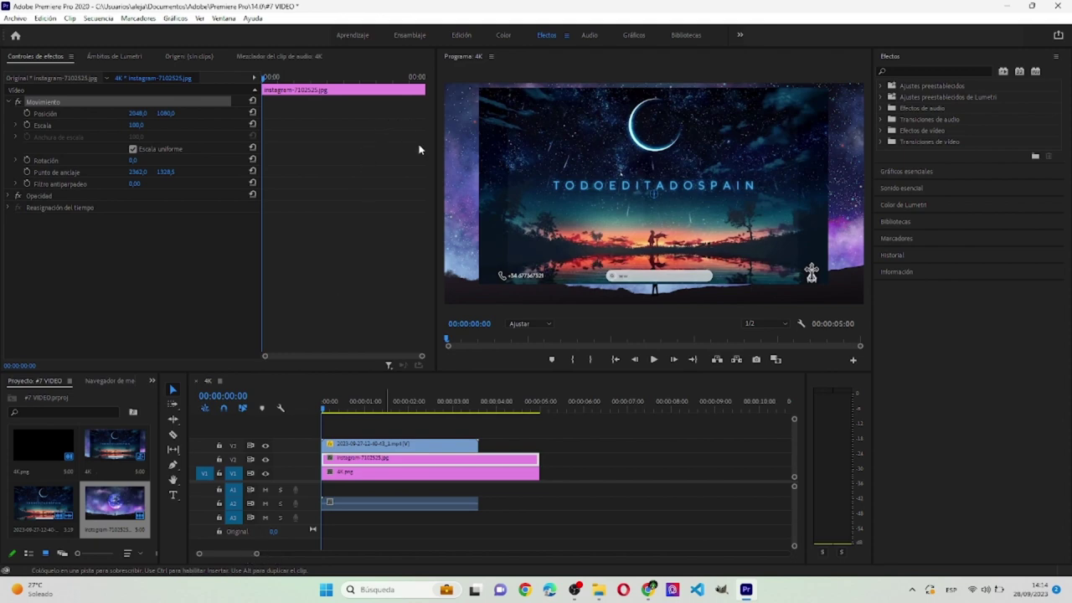
Switch to the Effects workspace and enlarge the Program monitor by narrowing Effect Controls and shrinking the timeline area.
{"action": "mouse_move", "coordinate": [492, 16]}
{"action": "left_mouse_down"}
{"action": "mouse_move", "coordinate": [488, 53]}
{"action": "mouse_move", "coordinate": [490, 2]}
{"action": "left_mouse_up"}
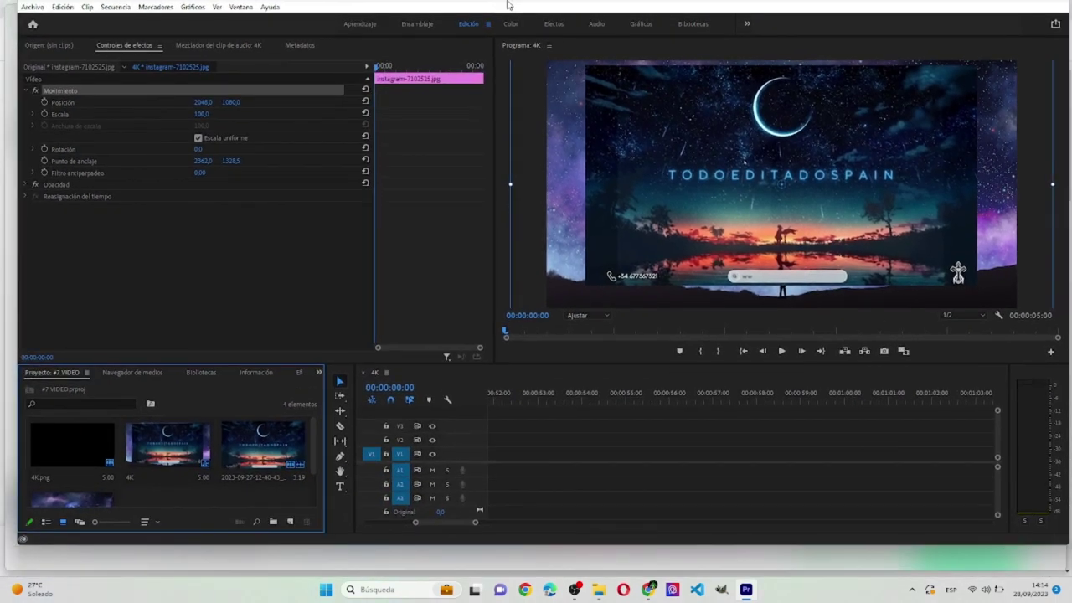
{"action": "left_click", "coordinate": [546, 36]}
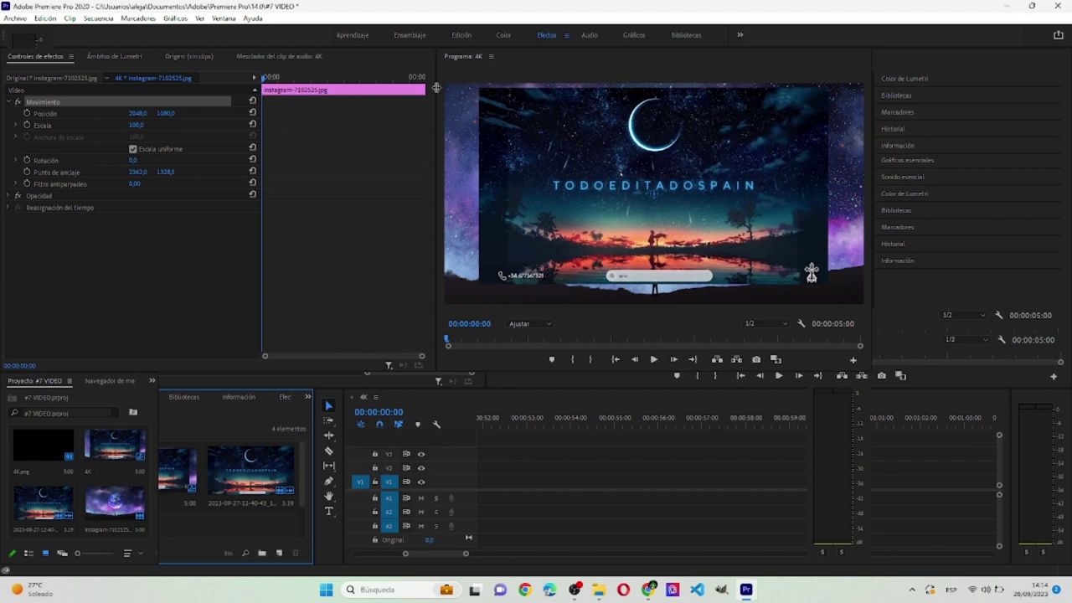
{"action": "left_click_drag", "start_coordinate": [436, 87], "coordinate": [198, 120]}
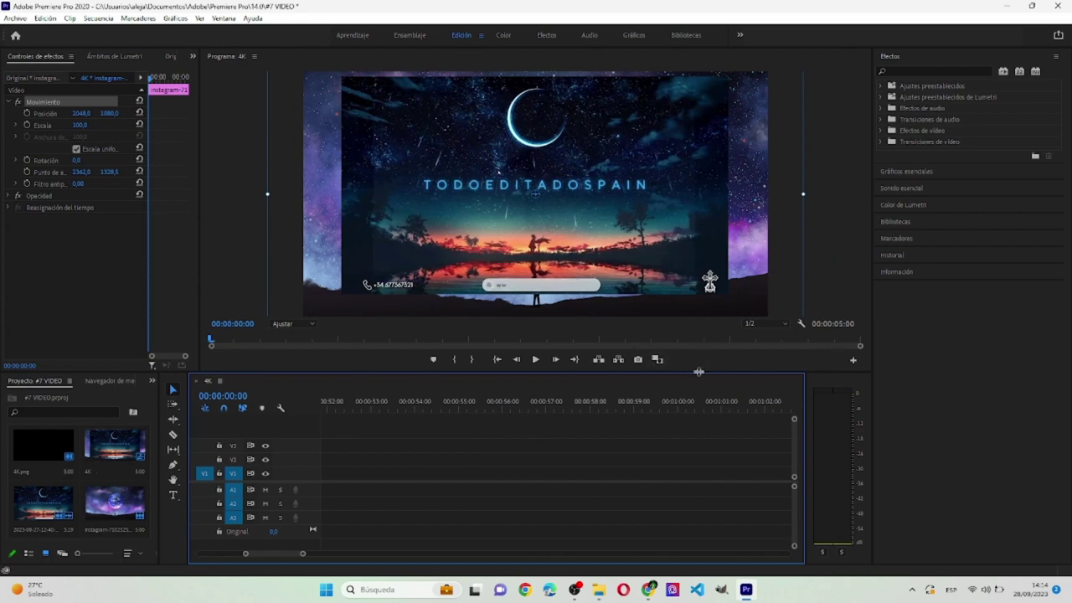
{"action": "left_click_drag", "start_coordinate": [699, 371], "coordinate": [704, 501]}
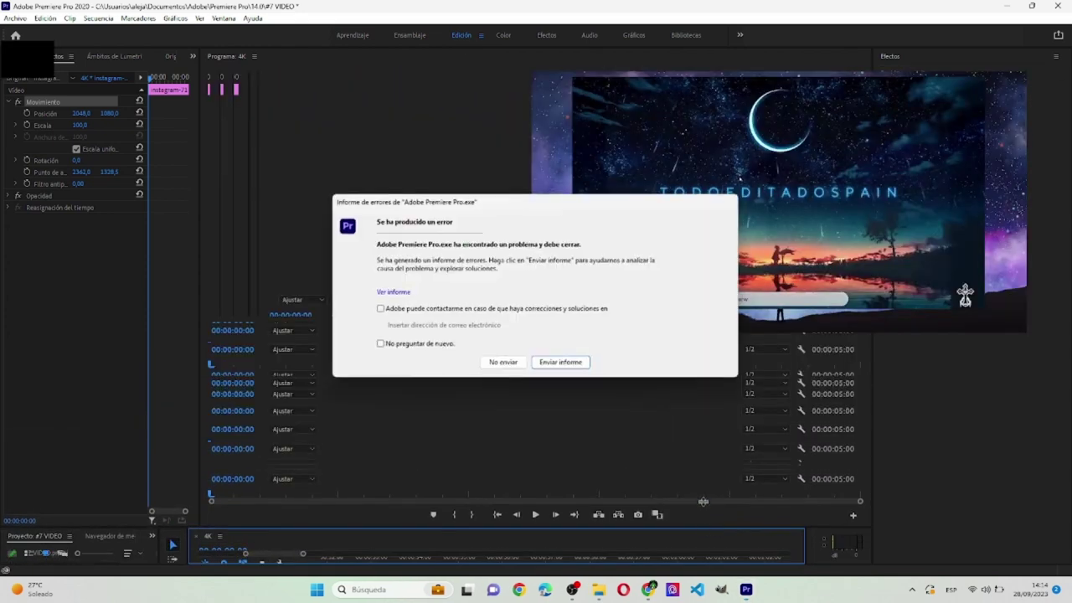
Dismiss the error report without sending it, restart Premiere Pro and reopen the recent project #7 VIDEO.
{"action": "left_click", "coordinate": [515, 363]}
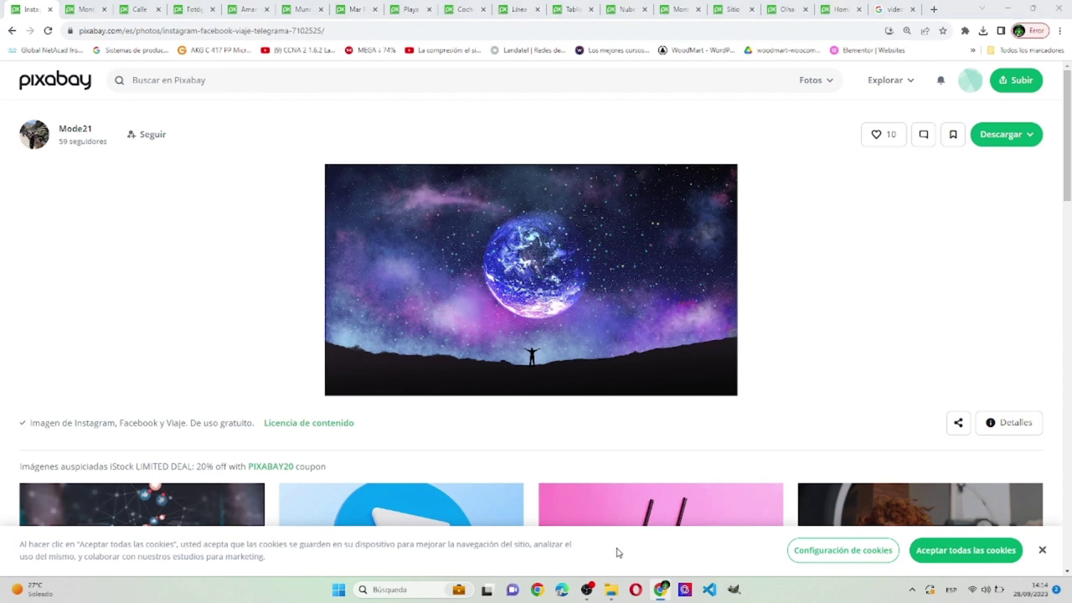
{"action": "key", "text": "super"}
{"action": "type", "text": "ad"}
{"action": "key", "text": "Return"}
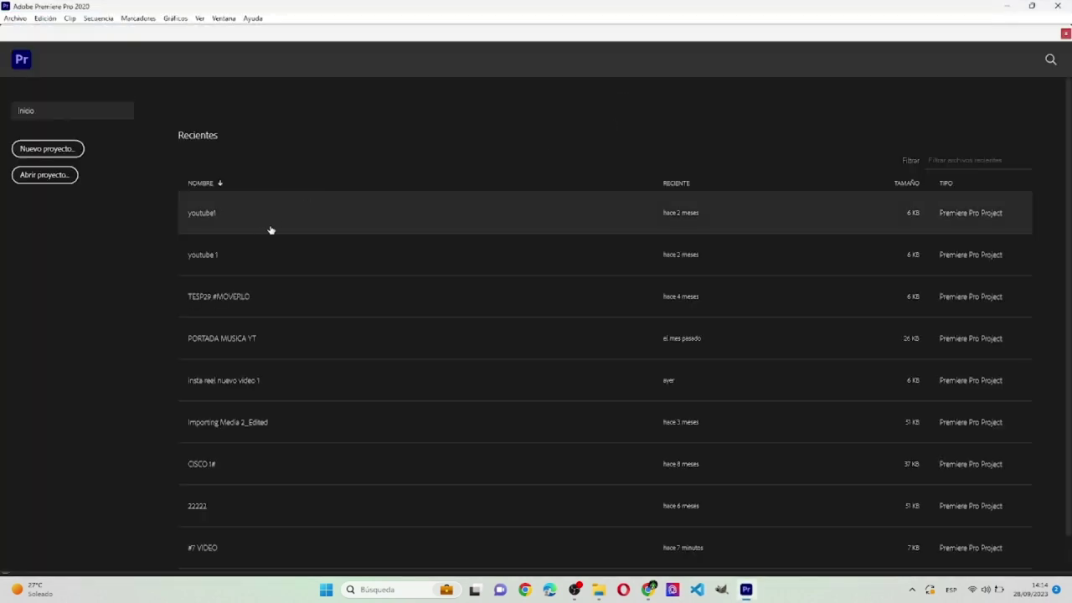
{"action": "left_click", "coordinate": [278, 556]}
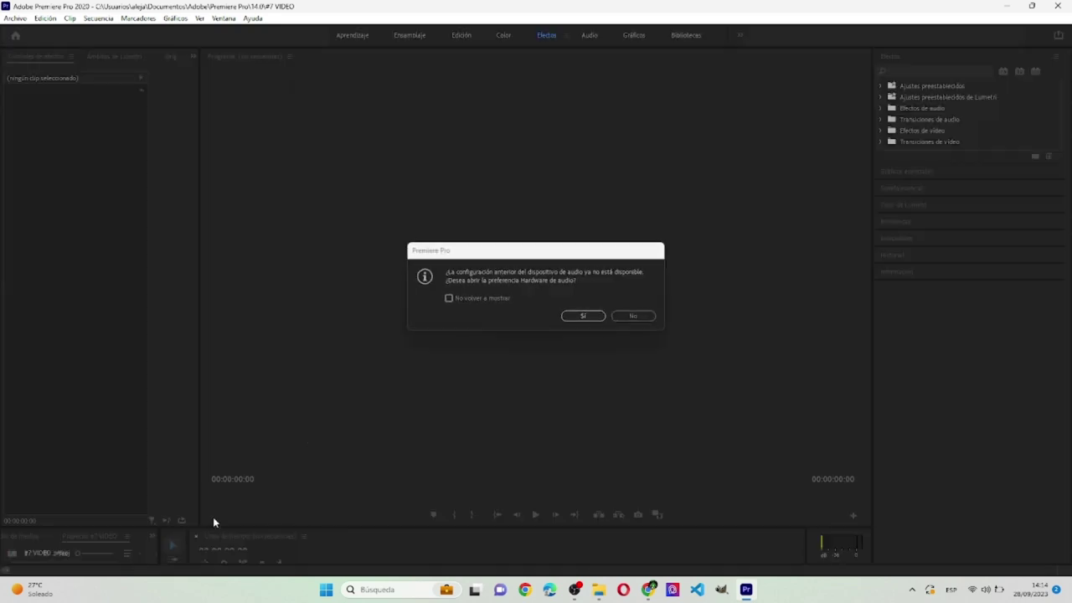
Accept the audio hardware preferences unchanged and enlarge the timeline area.
{"action": "left_click", "coordinate": [600, 317]}
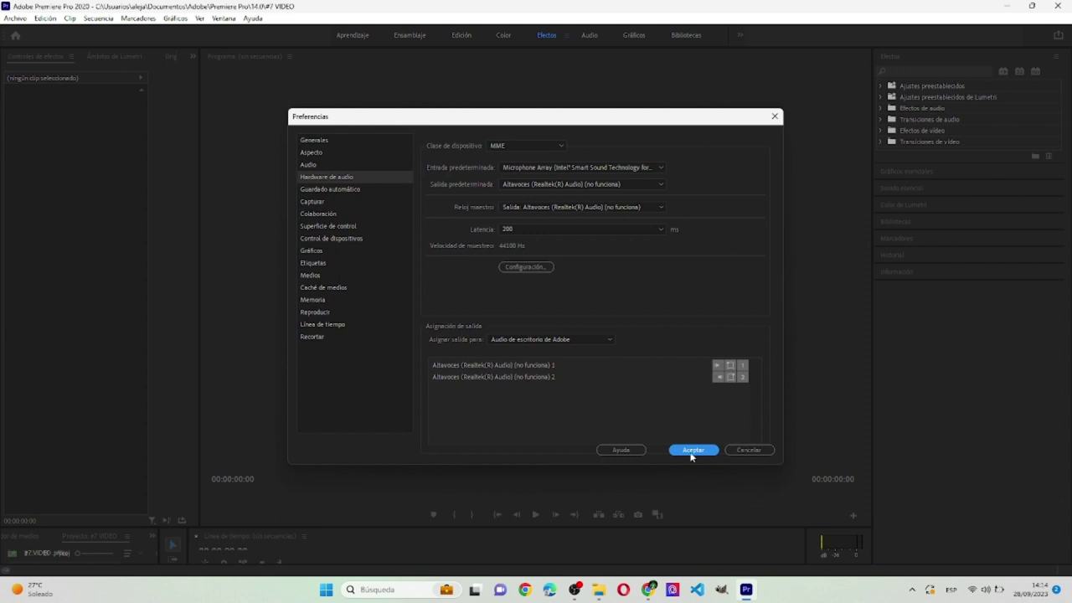
{"action": "left_click", "coordinate": [688, 452]}
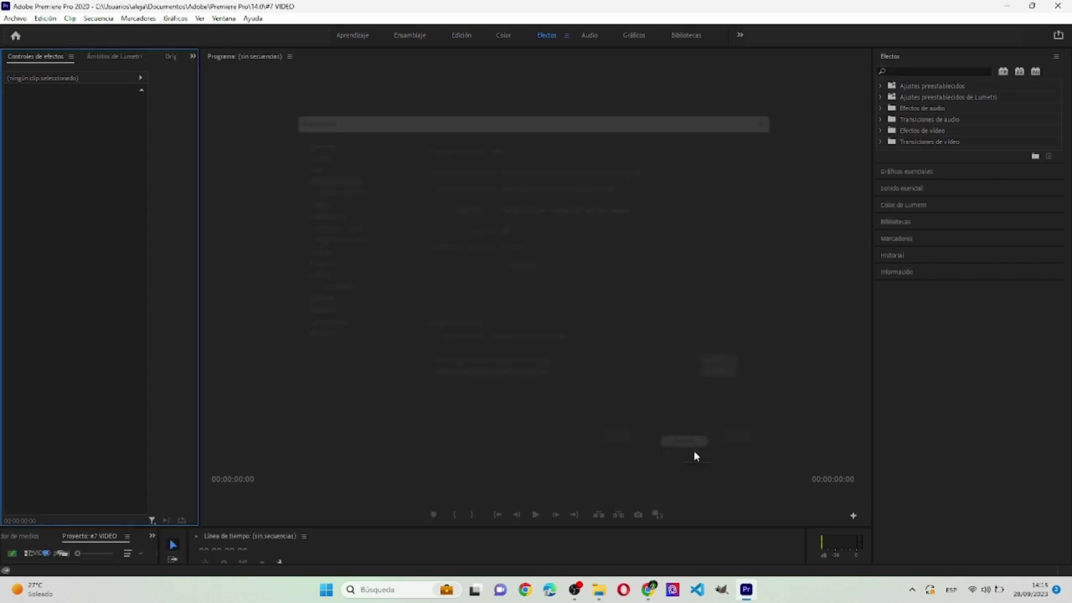
{"action": "left_click_drag", "start_coordinate": [611, 530], "coordinate": [605, 410]}
Create a sequence from the 4K image in the Escritorio folder by placing it in the empty timeline.
{"action": "left_click", "coordinate": [598, 590]}
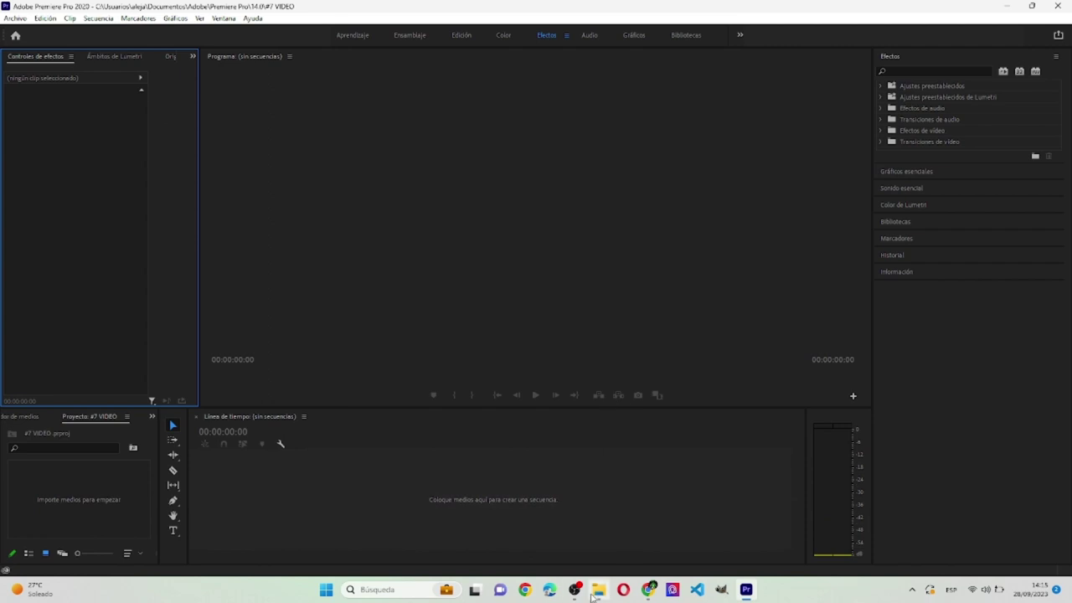
{"action": "left_click_drag", "start_coordinate": [543, 170], "coordinate": [562, 197]}
{"action": "left_click", "coordinate": [454, 179]}
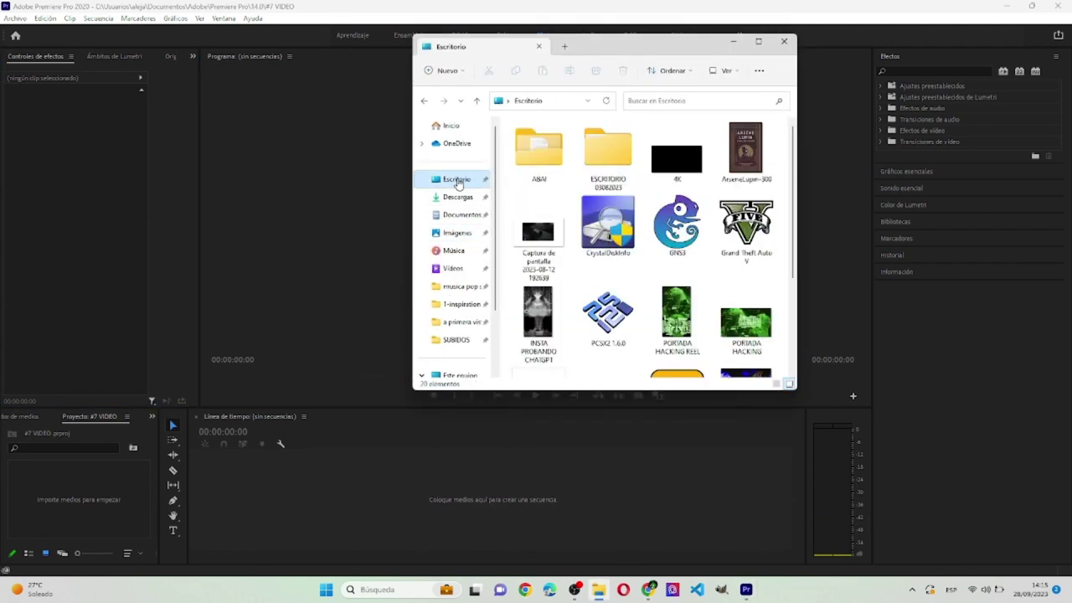
{"action": "left_click_drag", "start_coordinate": [676, 155], "coordinate": [237, 481]}
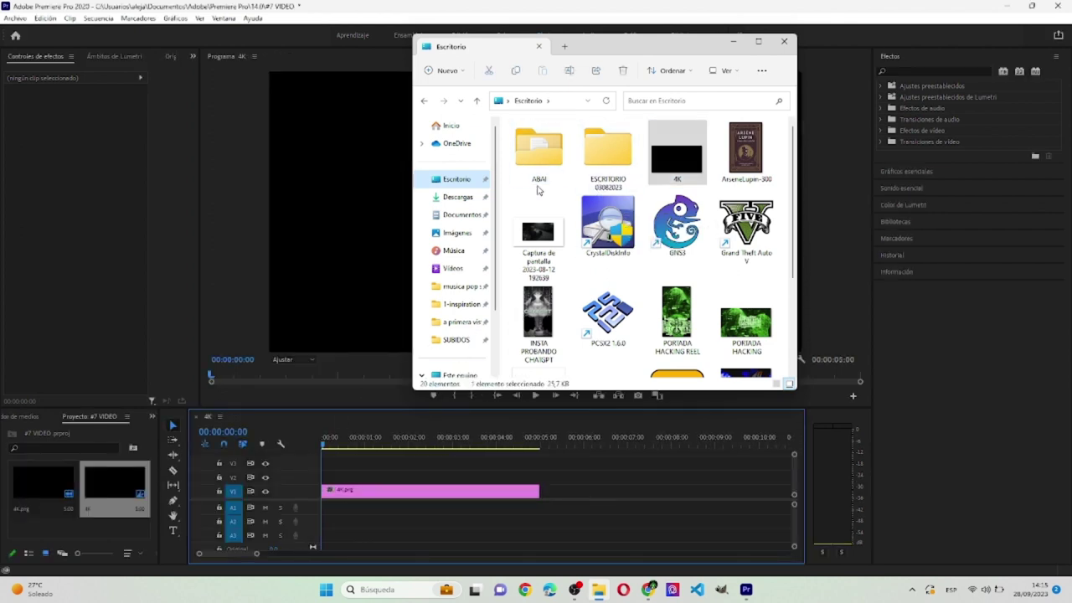
Place the starry instagram-7102525 image from the Descargas folder on V2, at the start of the sequence.
{"action": "left_click", "coordinate": [457, 197]}
{"action": "left_click_drag", "start_coordinate": [539, 173], "coordinate": [326, 476]}
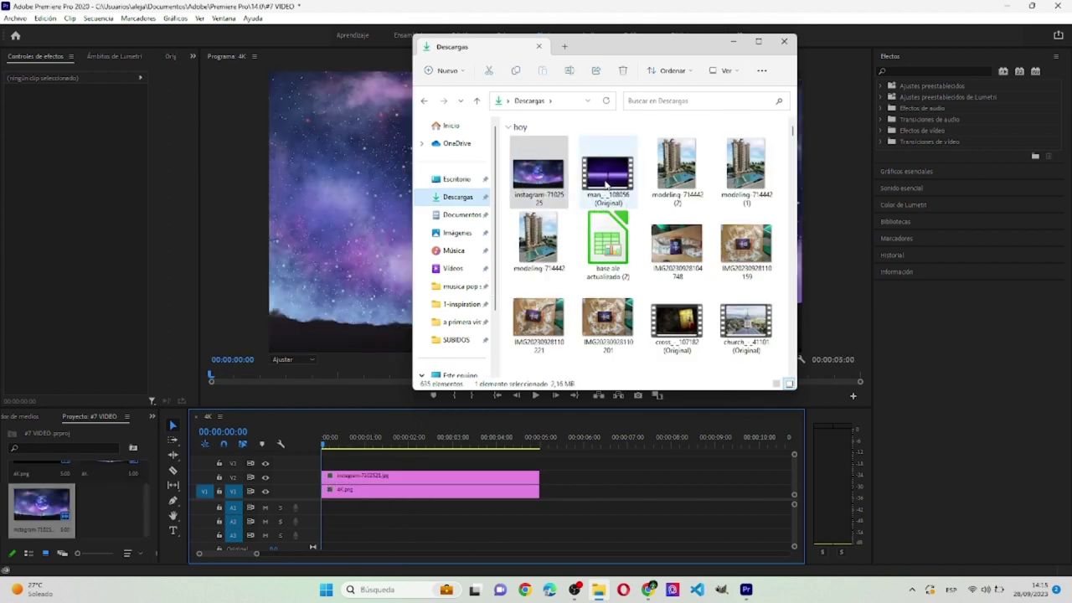
{"action": "mouse_move", "coordinate": [606, 185]}
{"action": "left_mouse_down"}
{"action": "mouse_move", "coordinate": [556, 260]}
{"action": "mouse_move", "coordinate": [600, 191]}
{"action": "left_mouse_up"}
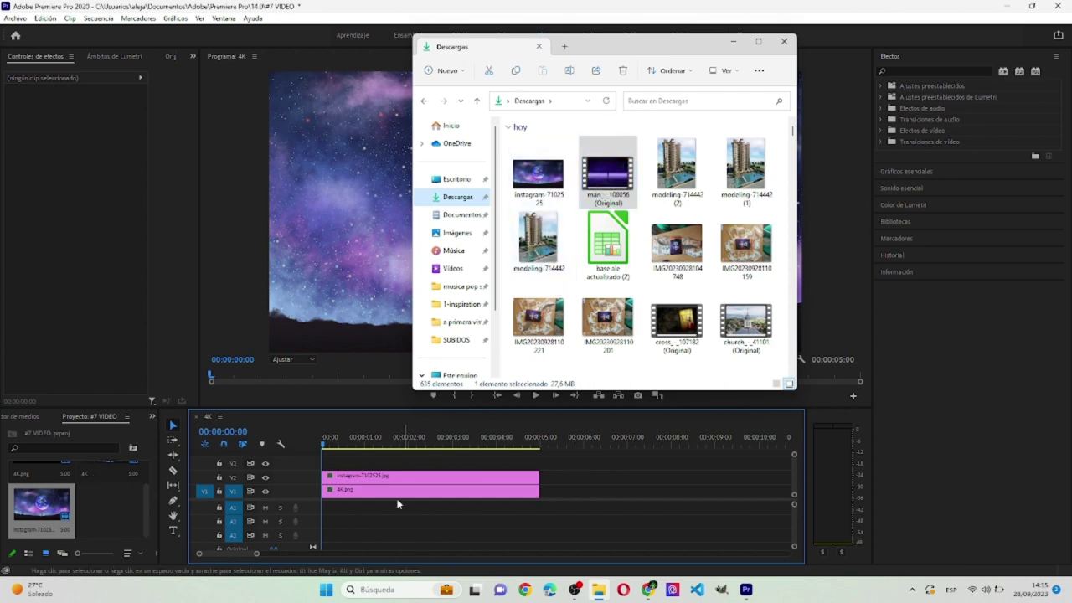
{"action": "left_click", "coordinate": [460, 215]}
{"action": "double_click", "coordinate": [556, 198]}
{"action": "double_click", "coordinate": [563, 160]}
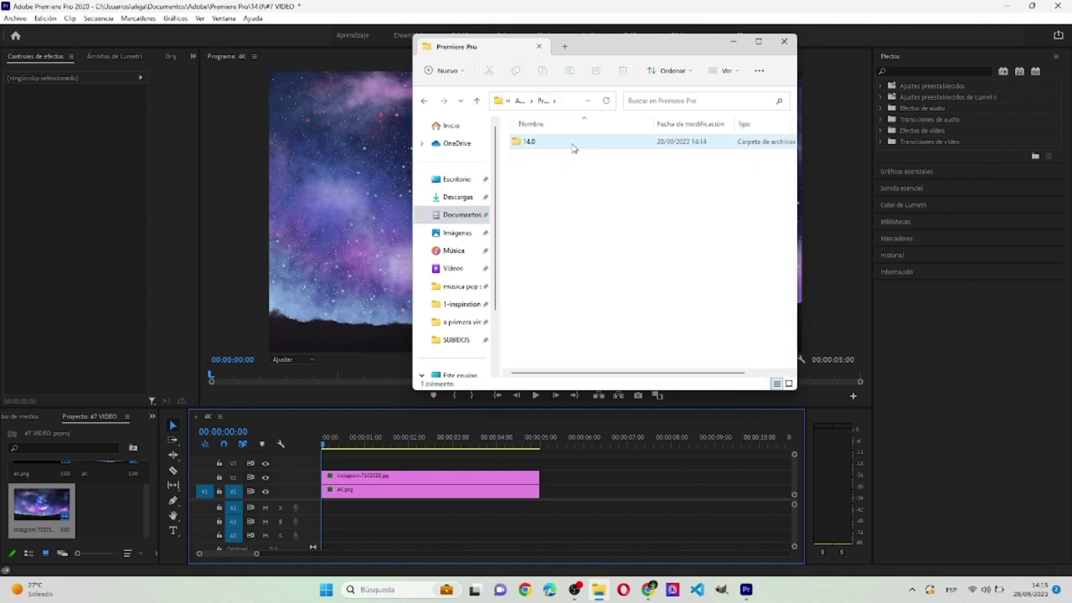
{"action": "double_click", "coordinate": [572, 143]}
{"action": "left_click_drag", "start_coordinate": [677, 239], "coordinate": [321, 464]}
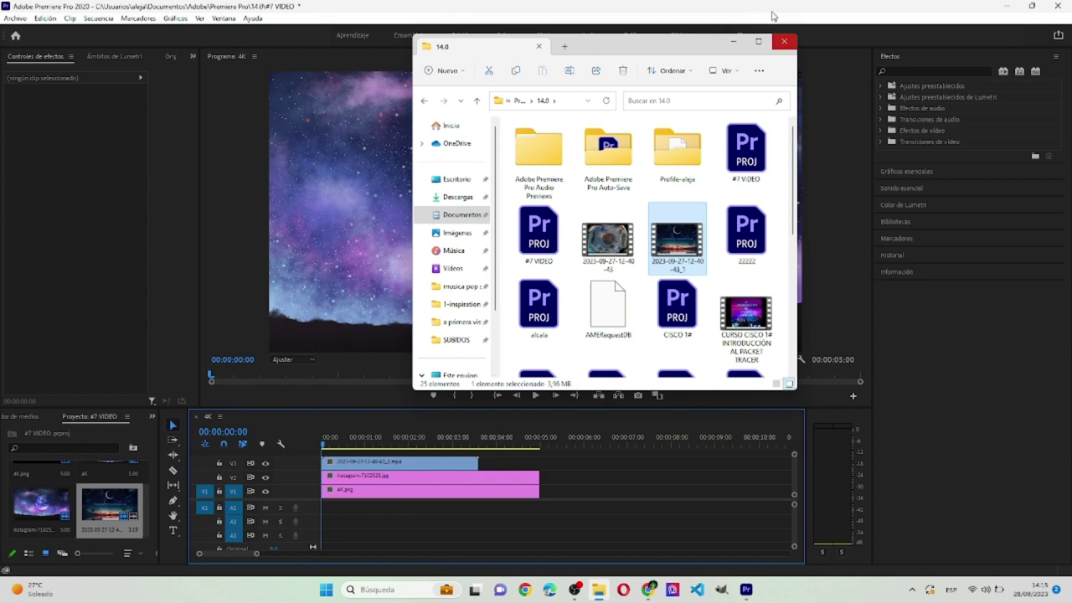
{"action": "left_click", "coordinate": [733, 41]}
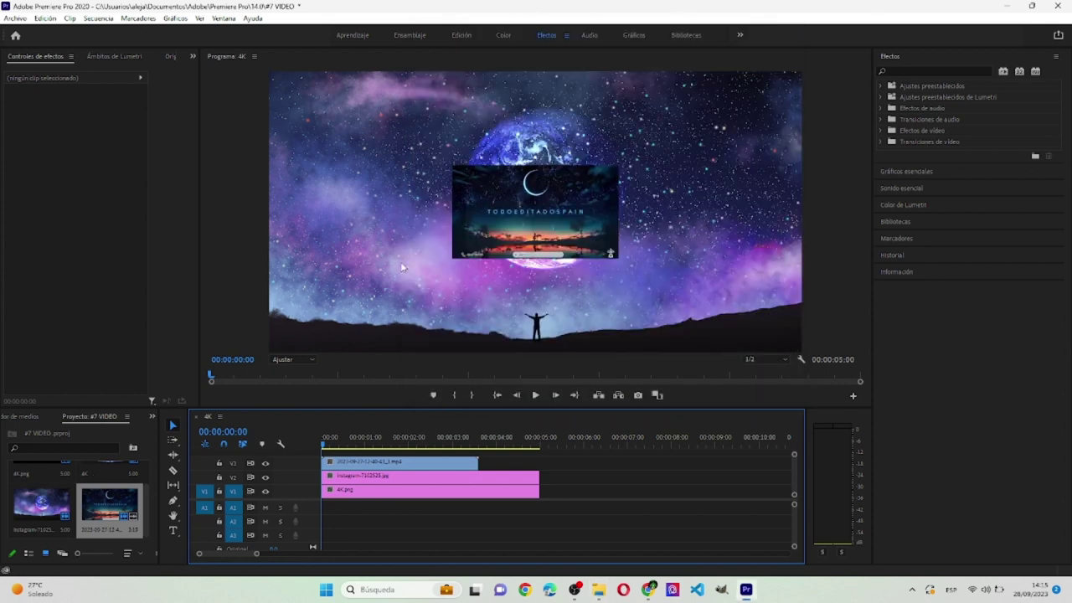
Scale the starry background image down to 87% so that its width fits the frame.
{"action": "left_click", "coordinate": [565, 329]}
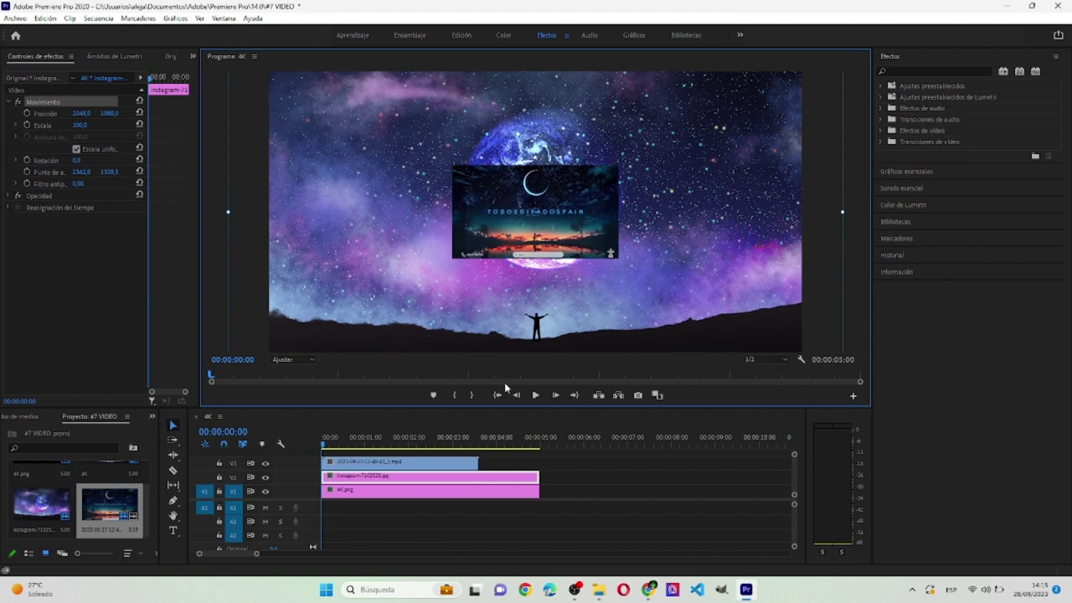
{"action": "mouse_move", "coordinate": [679, 407]}
{"action": "left_mouse_down"}
{"action": "mouse_move", "coordinate": [678, 427]}
{"action": "mouse_move", "coordinate": [677, 415]}
{"action": "left_mouse_up"}
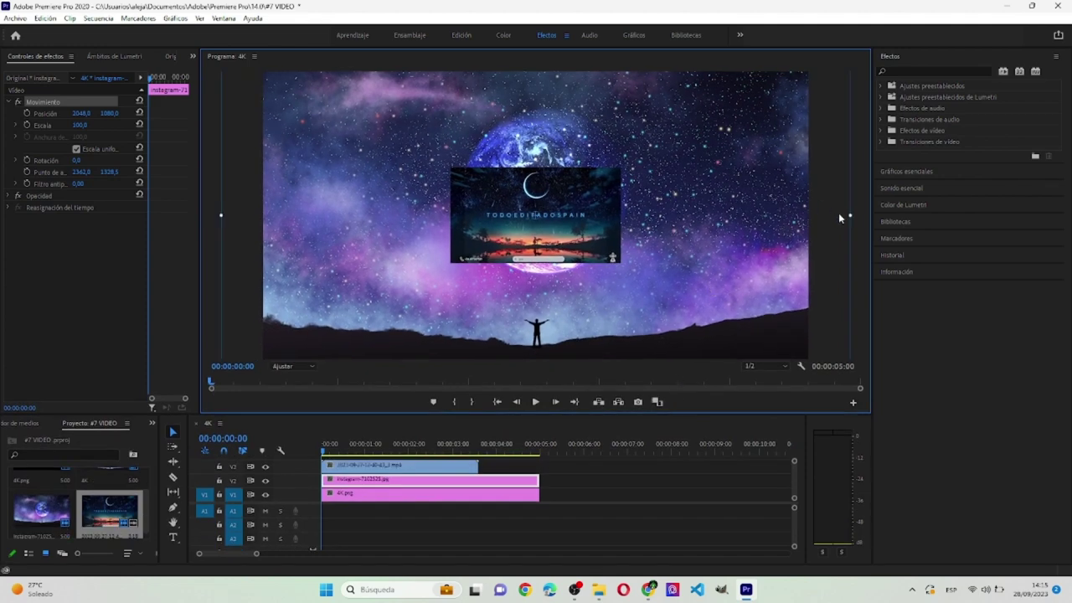
{"action": "left_click_drag", "start_coordinate": [849, 213], "coordinate": [810, 213]}
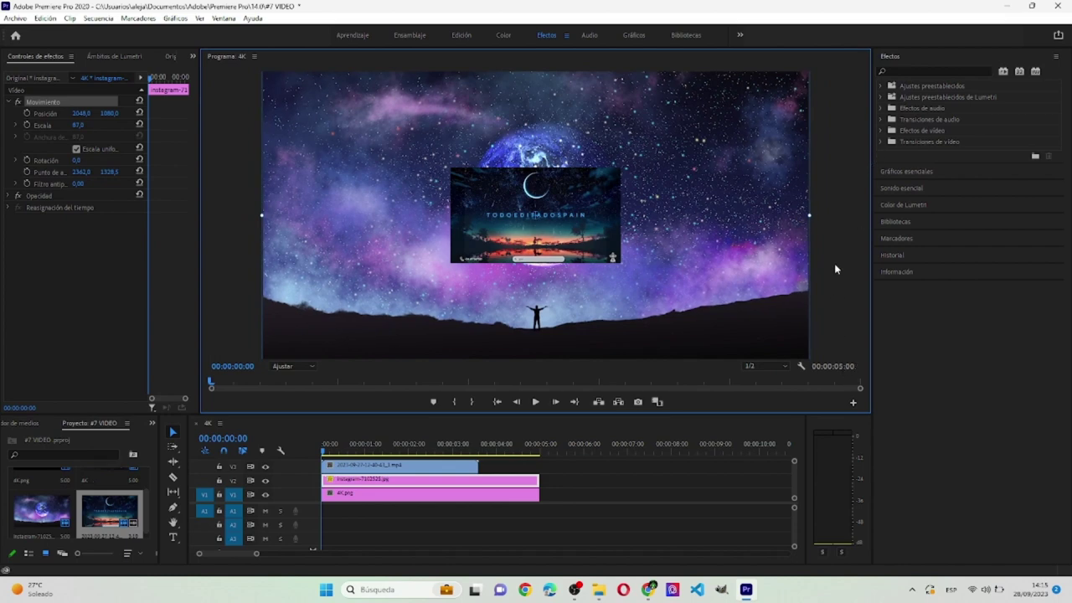
Set the Program monitor's playback resolution to 1/8.
{"action": "left_click", "coordinate": [776, 366]}
{"action": "left_click", "coordinate": [760, 400]}
{"action": "left_click", "coordinate": [766, 366]}
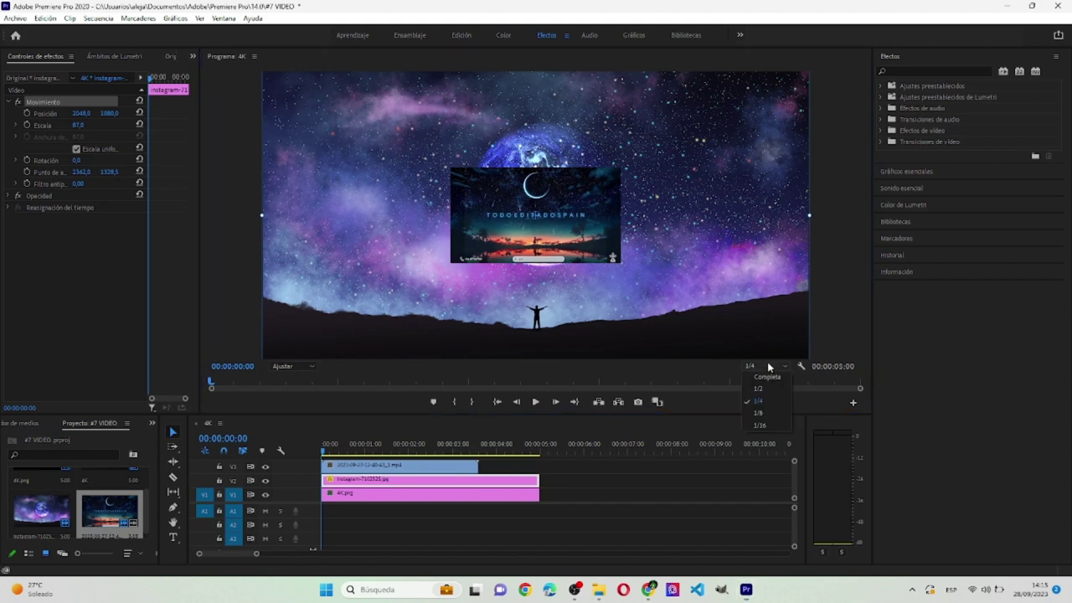
{"action": "left_click", "coordinate": [762, 402]}
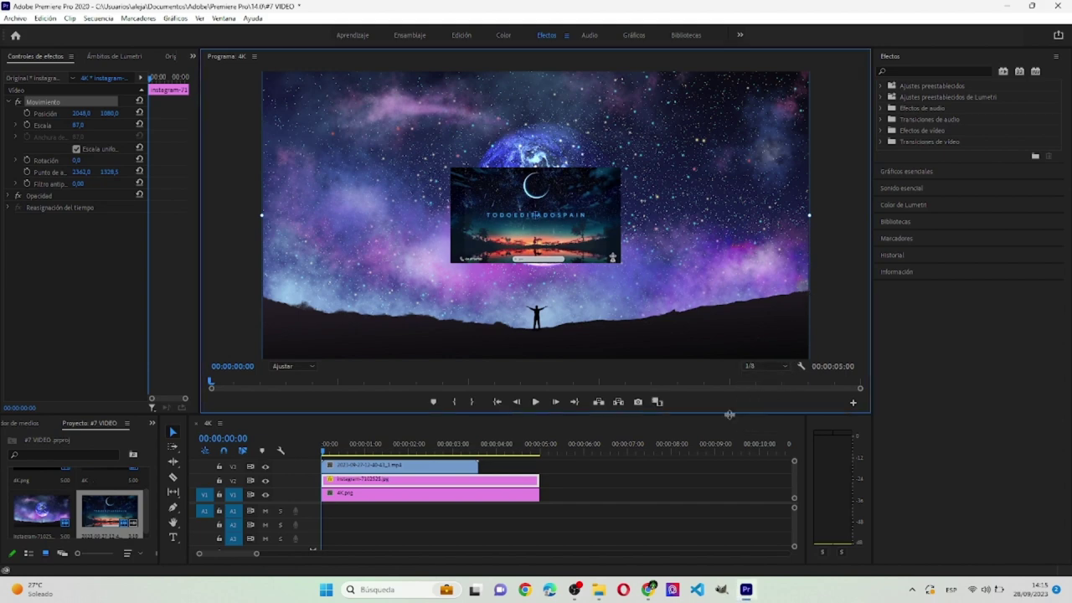
Enlarge the Program monitor and set its zoom level to 25%.
{"action": "left_click_drag", "start_coordinate": [730, 413], "coordinate": [730, 462]}
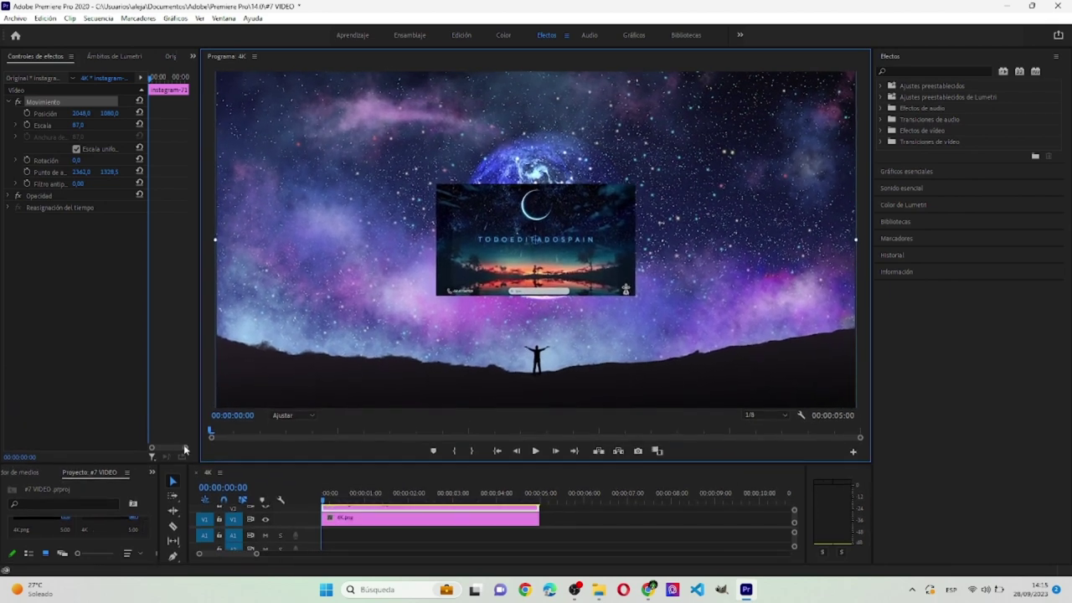
{"action": "left_click", "coordinate": [289, 415]}
{"action": "left_click", "coordinate": [288, 459]}
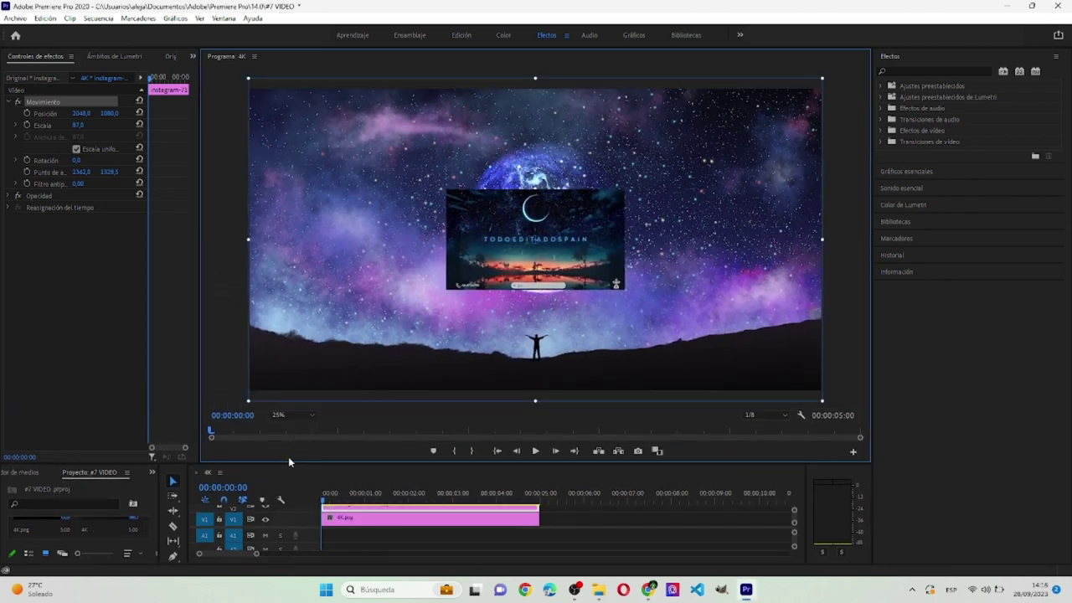
Try a 10% zoom level in the Program monitor, check the background's corner handle and return to 25%.
{"action": "left_click", "coordinate": [285, 415]}
{"action": "left_click", "coordinate": [294, 442]}
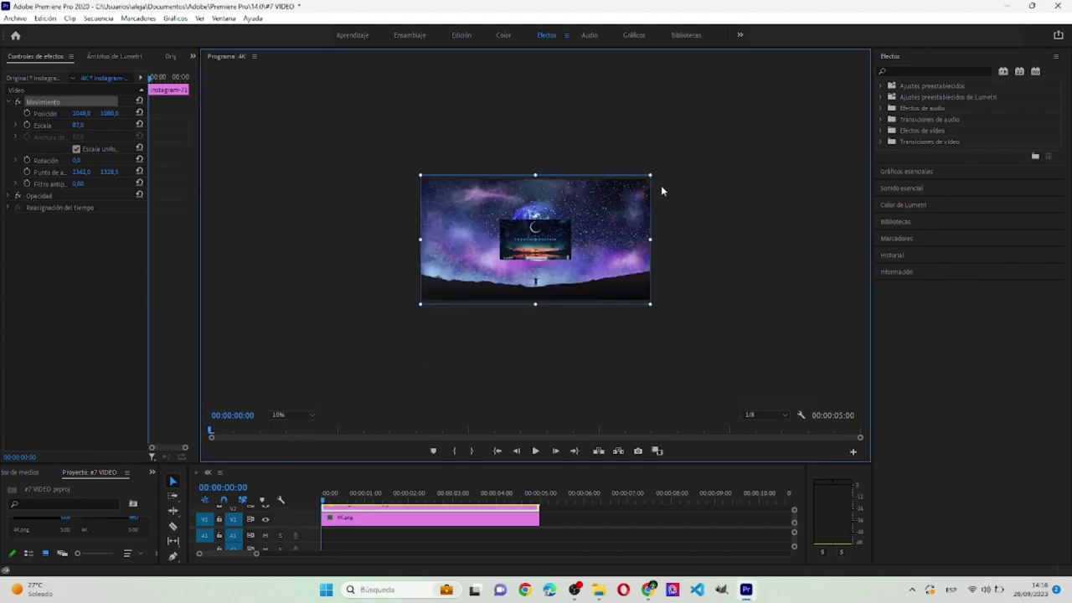
{"action": "left_click_drag", "start_coordinate": [650, 176], "coordinate": [648, 176]}
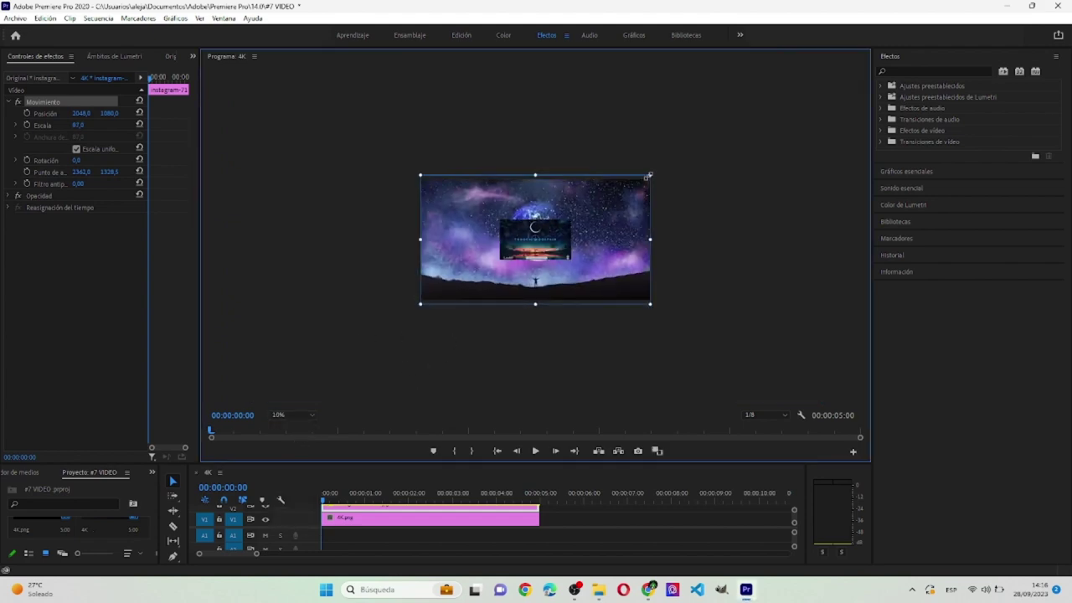
{"action": "left_click", "coordinate": [301, 417]}
{"action": "left_click", "coordinate": [287, 452]}
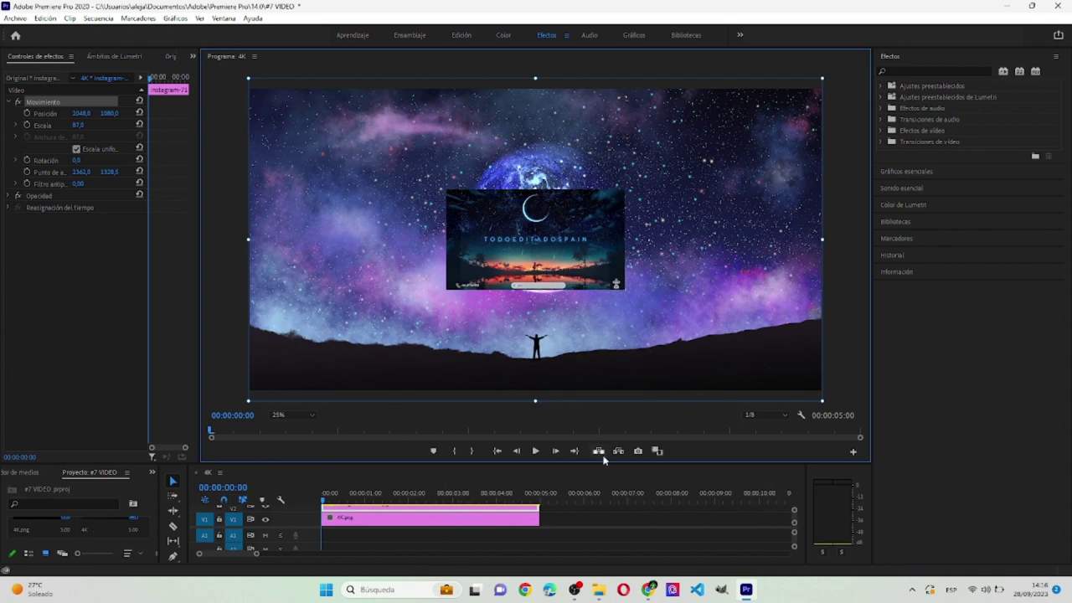
Scale the intro clip on V3 to about 245.6% and center it over the background at position 2040, 1064.
{"action": "left_click_drag", "start_coordinate": [603, 463], "coordinate": [603, 434]}
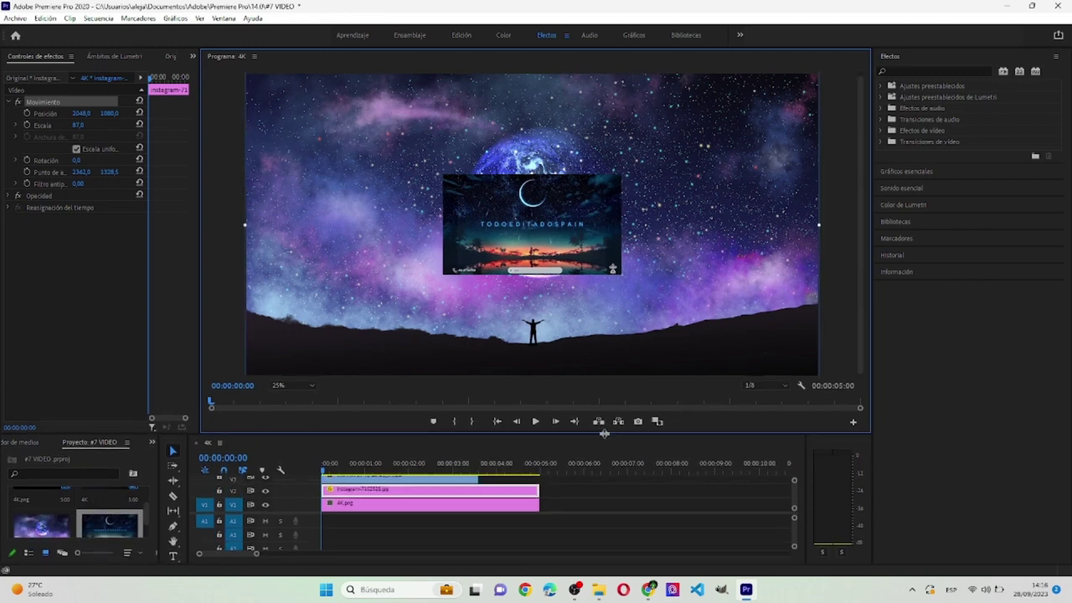
{"action": "left_click", "coordinate": [467, 485]}
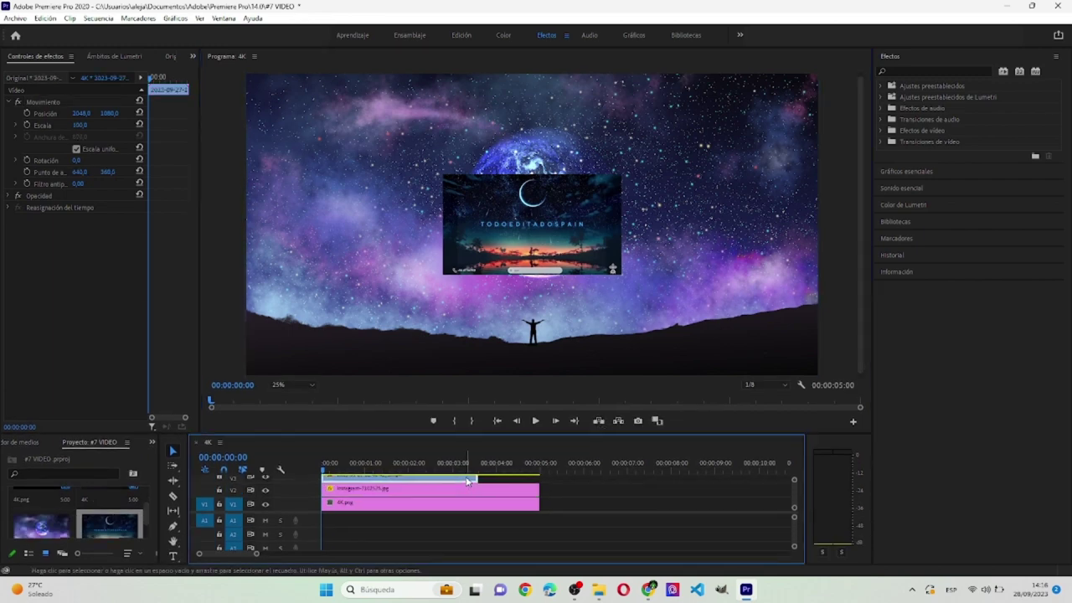
{"action": "left_click", "coordinate": [549, 213]}
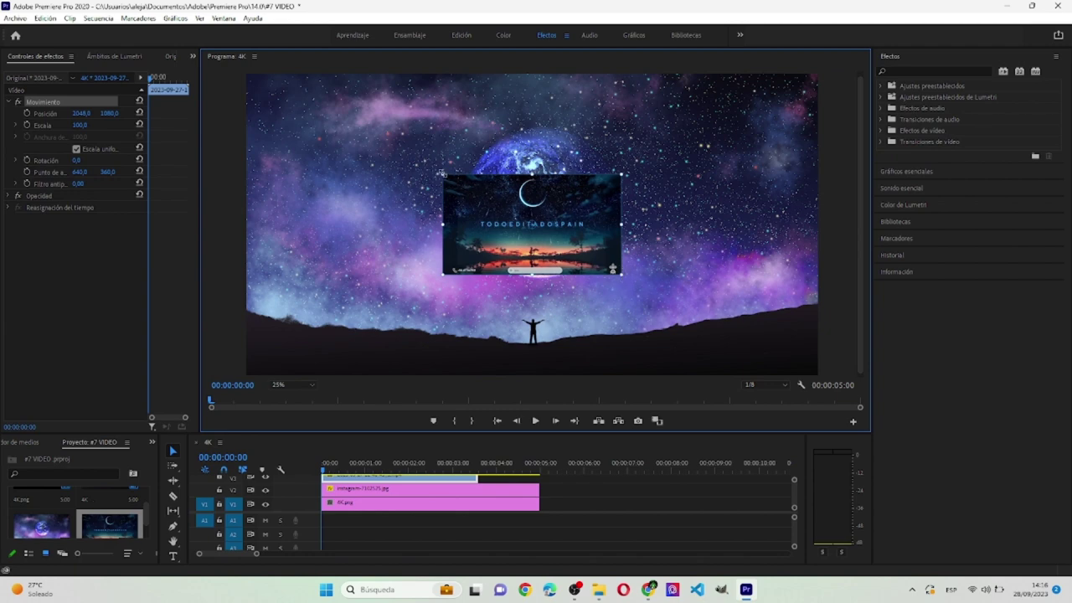
{"action": "left_click_drag", "start_coordinate": [413, 156], "coordinate": [378, 130]}
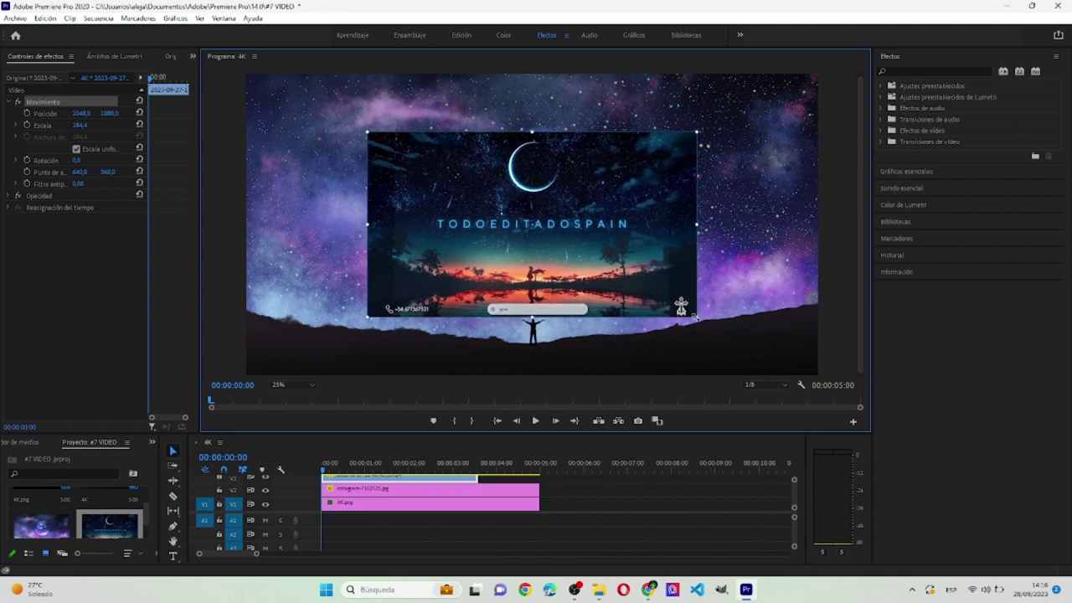
{"action": "left_click_drag", "start_coordinate": [703, 319], "coordinate": [719, 329]}
{"action": "left_click_drag", "start_coordinate": [629, 290], "coordinate": [627, 253]}
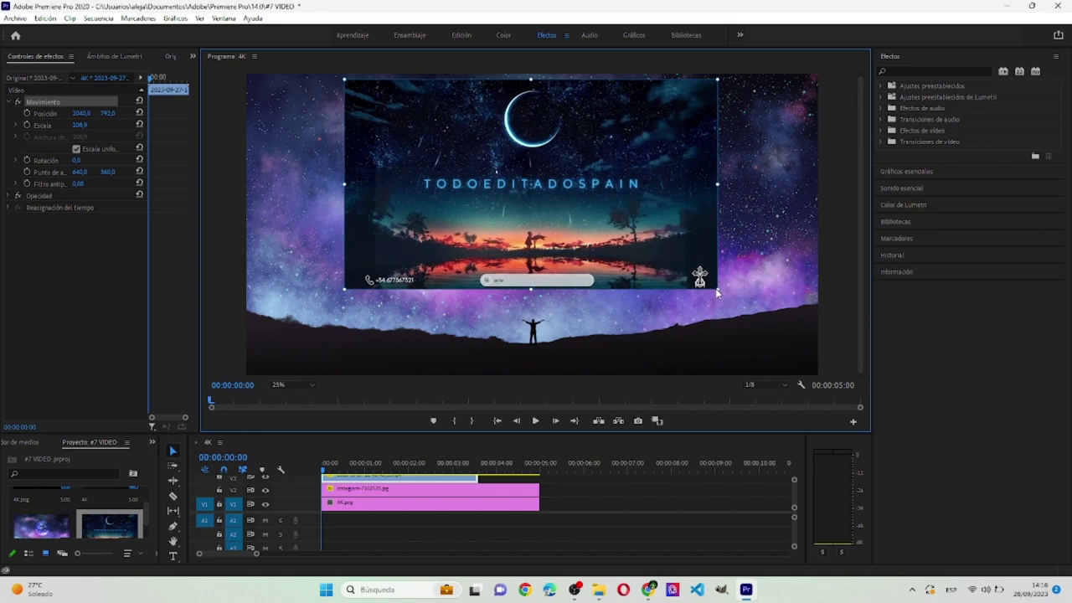
{"action": "left_click_drag", "start_coordinate": [720, 292], "coordinate": [748, 310]}
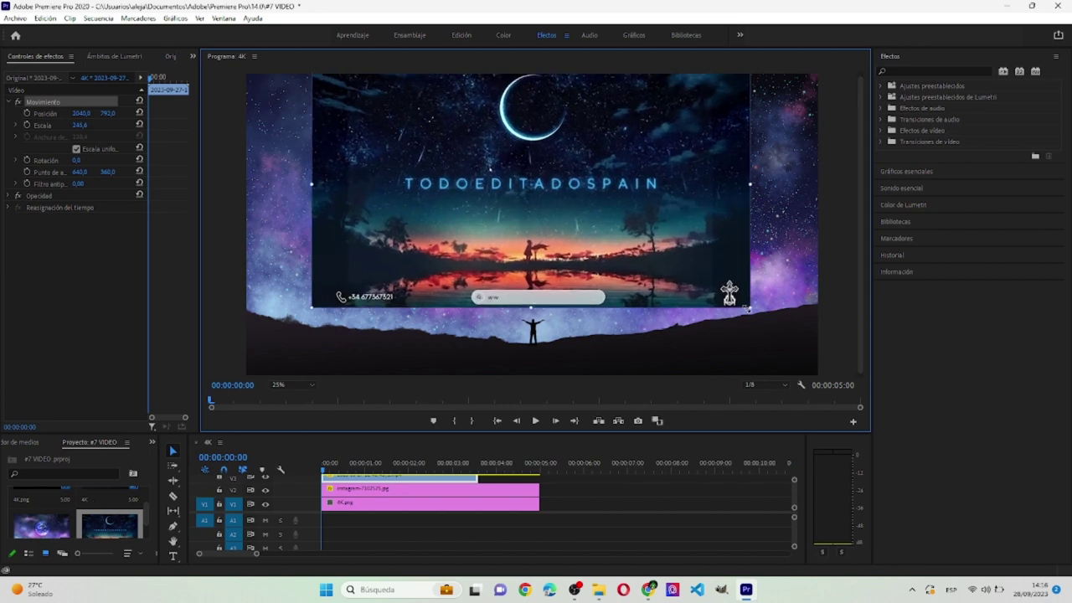
{"action": "left_click_drag", "start_coordinate": [666, 251], "coordinate": [667, 274]}
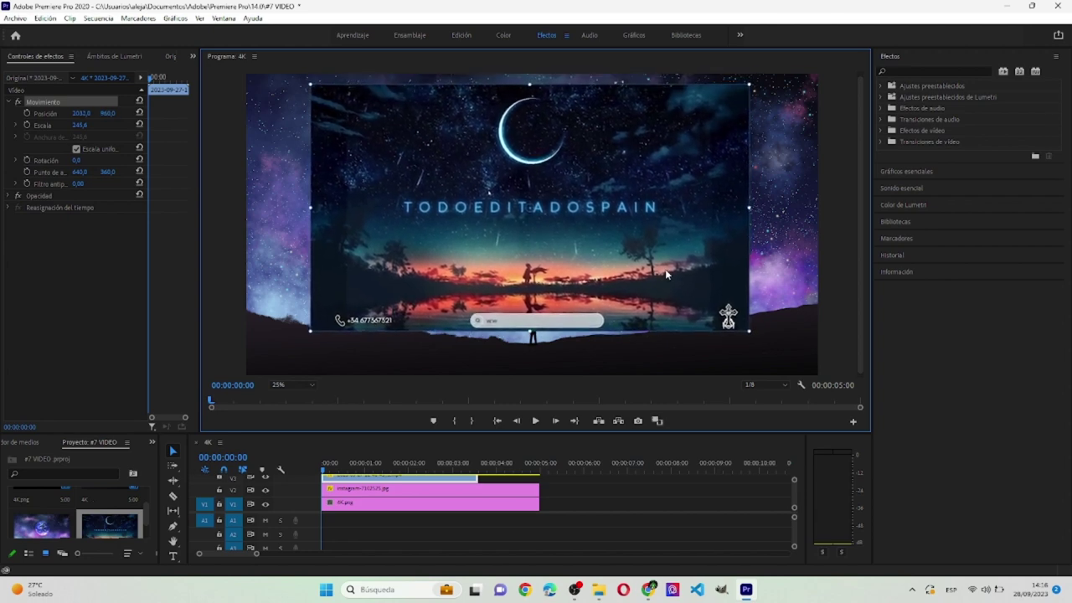
{"action": "left_click_drag", "start_coordinate": [599, 280], "coordinate": [601, 289]}
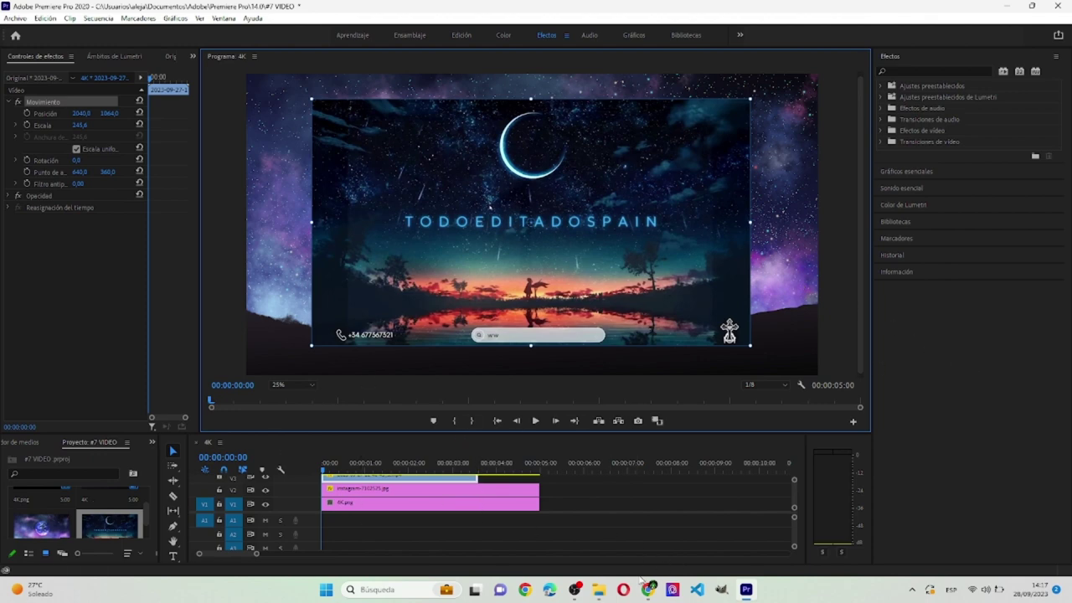
Add the man_-_108056 video from the Descargas folder to V3, directly after the intro clip.
{"action": "left_click", "coordinate": [595, 593]}
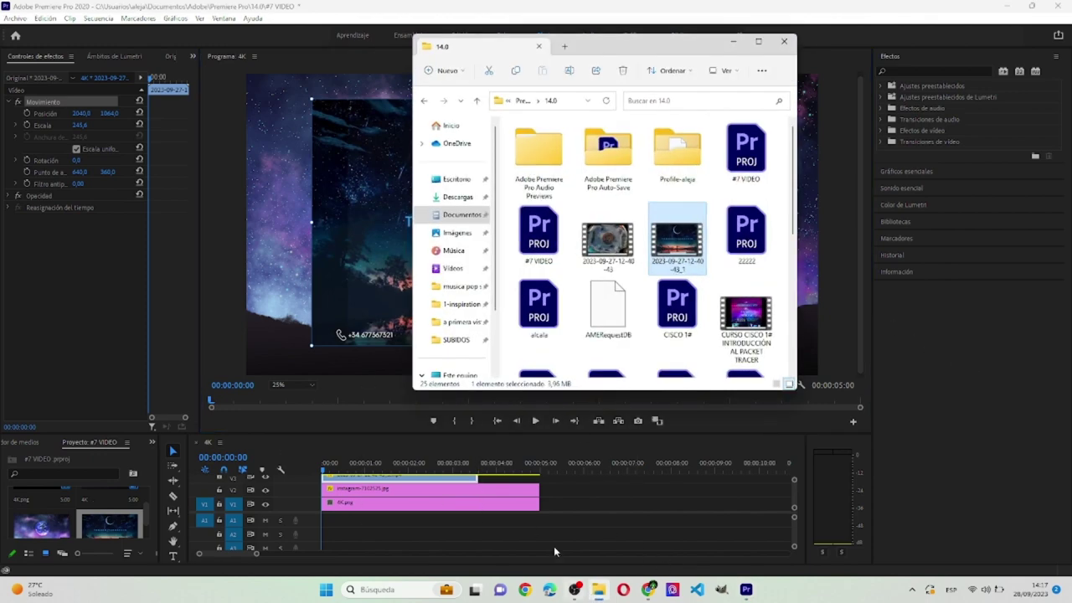
{"action": "left_click", "coordinate": [450, 197]}
{"action": "left_click_drag", "start_coordinate": [605, 179], "coordinate": [548, 497]}
{"action": "left_click", "coordinate": [733, 41]}
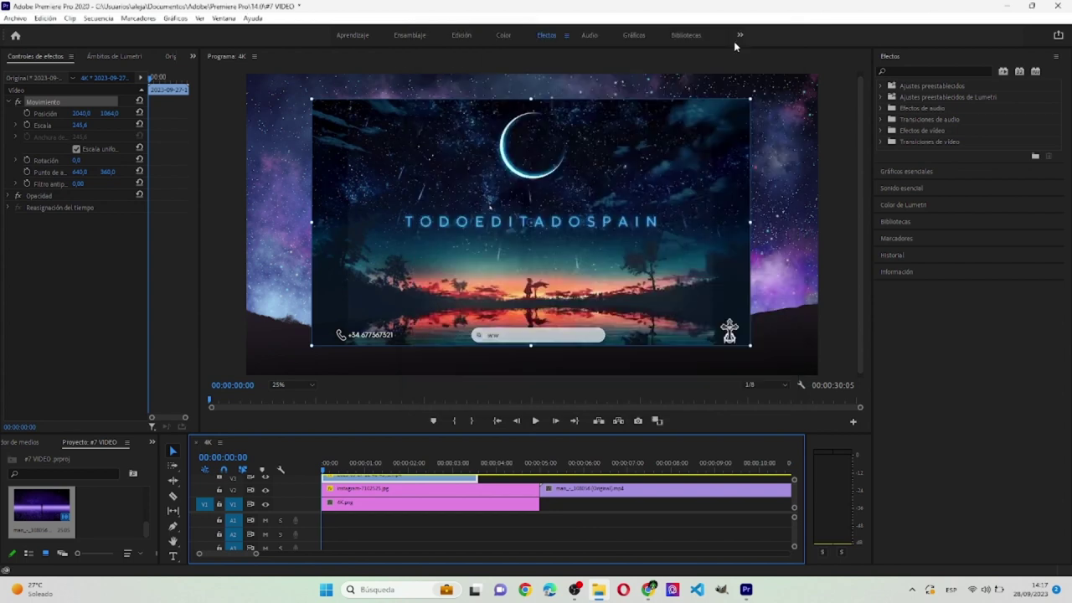
{"action": "left_click_drag", "start_coordinate": [577, 501], "coordinate": [484, 475]}
Enable Position and Scale keyframes on the man_-_108056 clip at 00:00:03:21.
{"action": "left_click", "coordinate": [490, 472]}
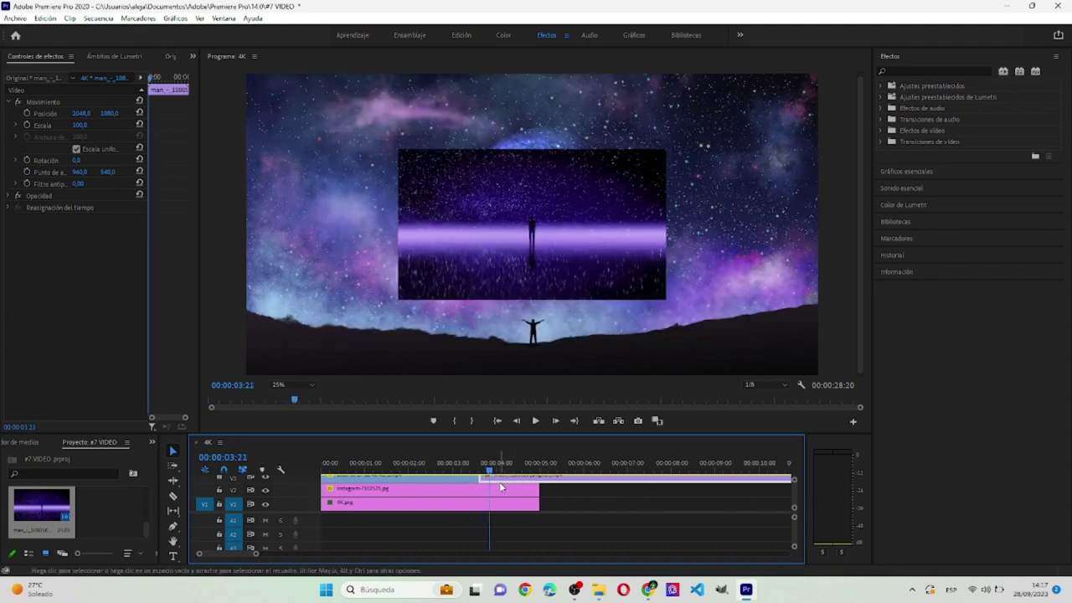
{"action": "left_click", "coordinate": [512, 239]}
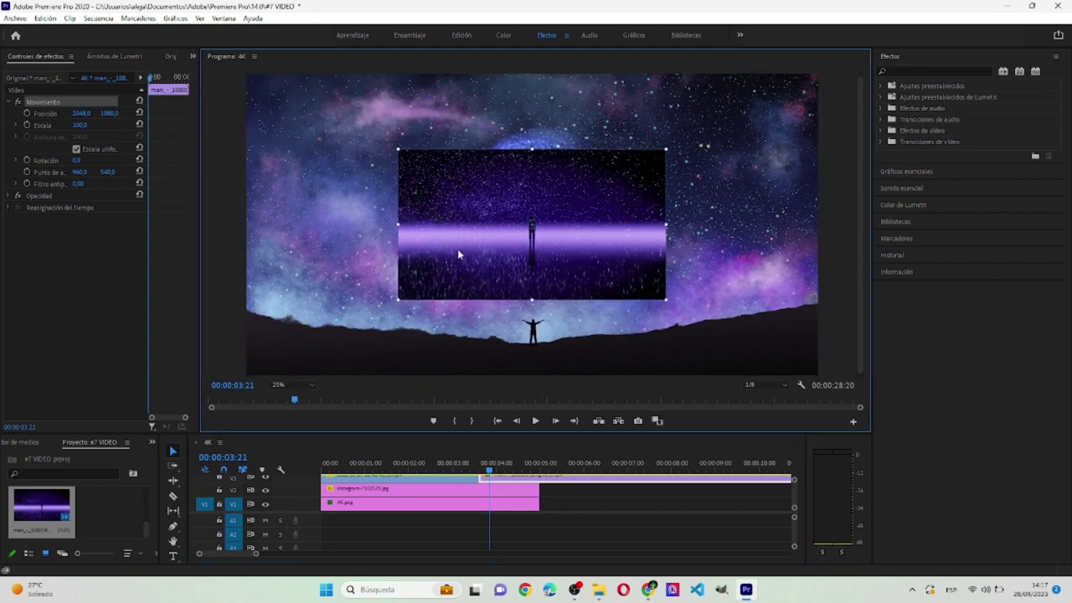
{"action": "left_click", "coordinate": [32, 125]}
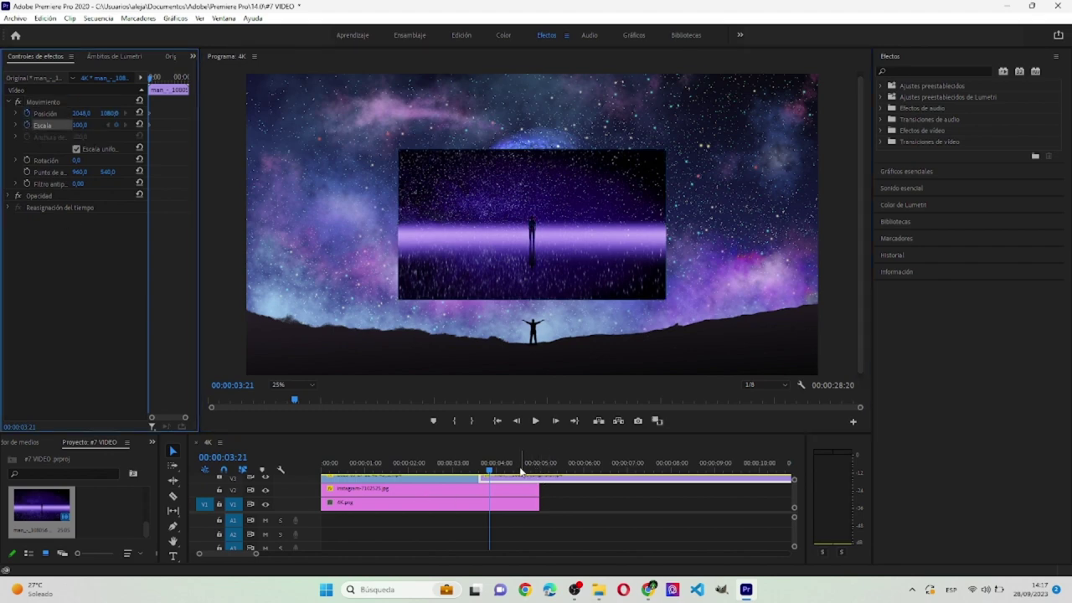
At 00:00:04:23, scale the man_-_108056 clip on V3 to about 216.3% to fill the frame and clear its existing Position keyframes.
{"action": "left_click", "coordinate": [538, 469]}
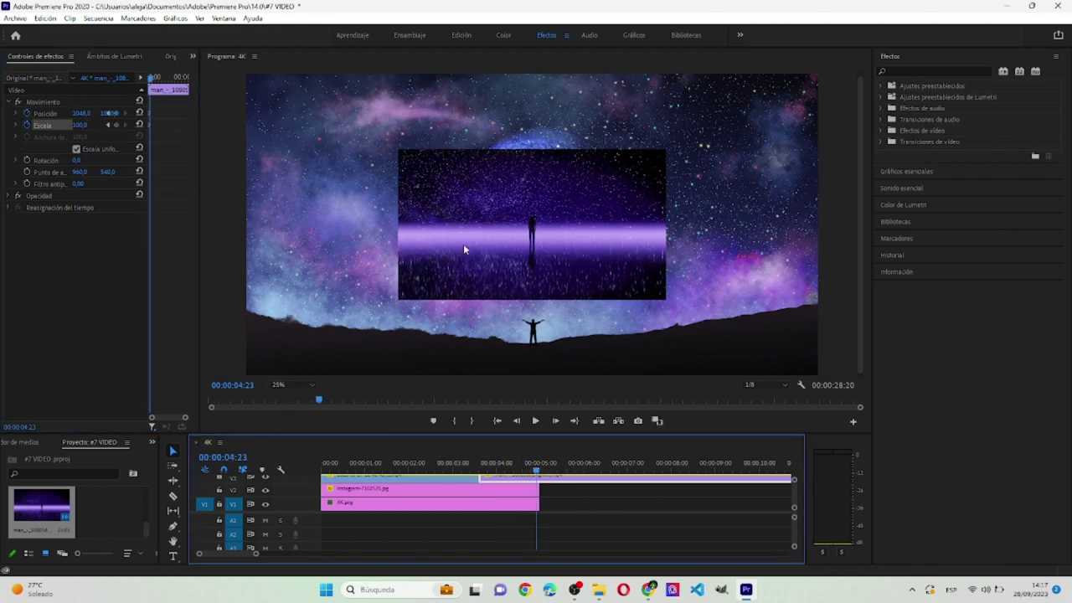
{"action": "left_click", "coordinate": [541, 263]}
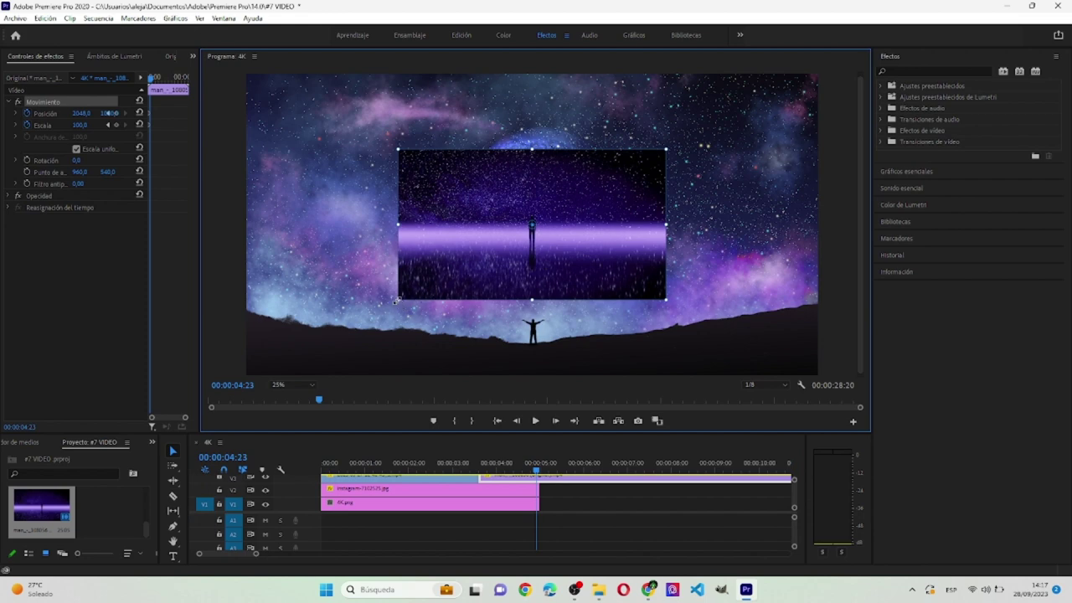
{"action": "left_click_drag", "start_coordinate": [397, 300], "coordinate": [261, 388]}
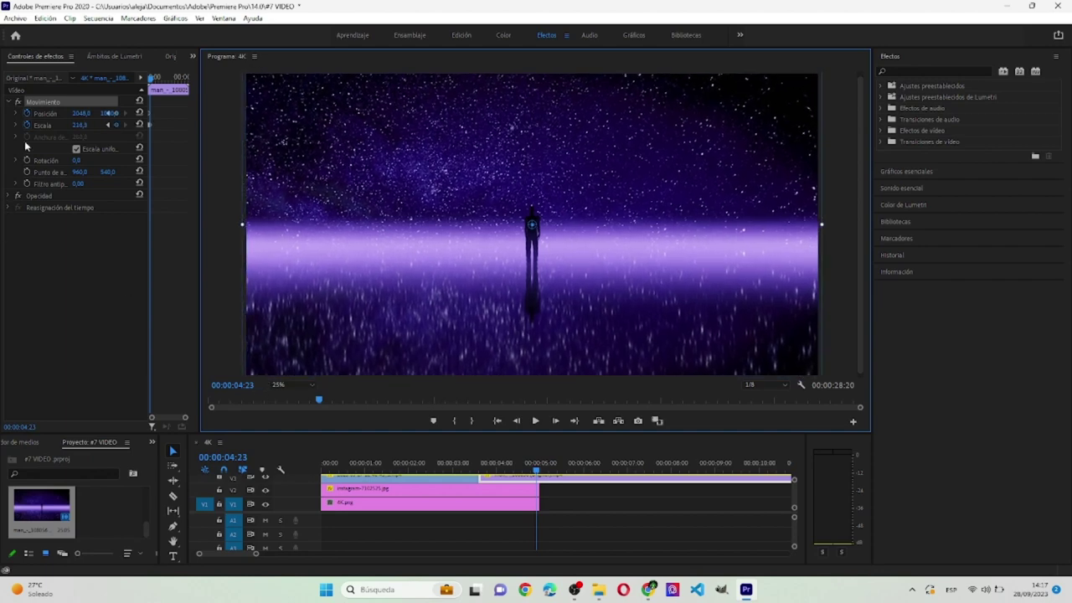
{"action": "left_click", "coordinate": [26, 114]}
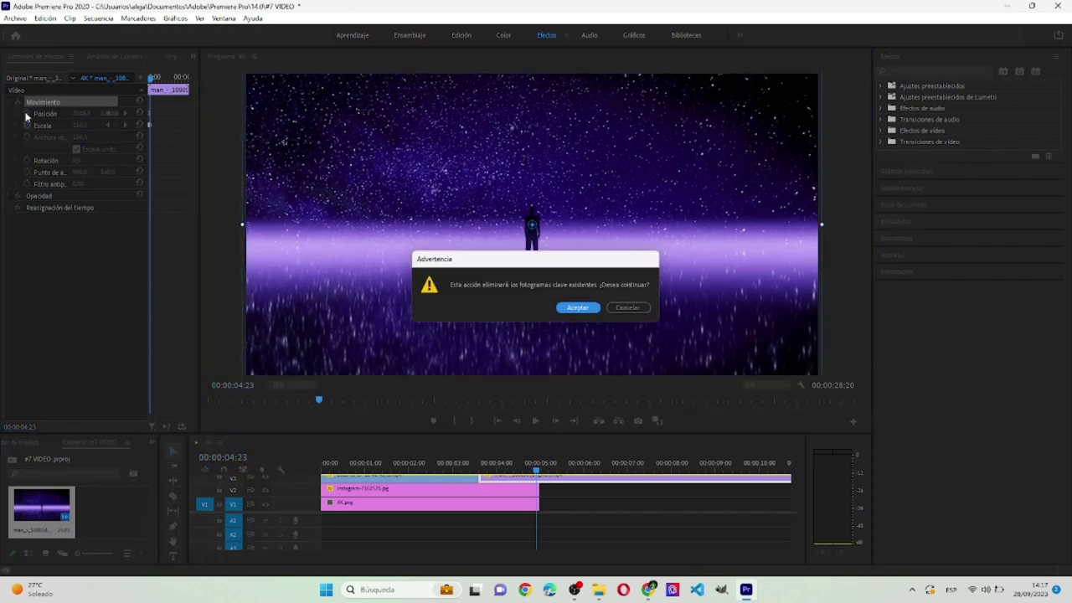
{"action": "left_click", "coordinate": [589, 308]}
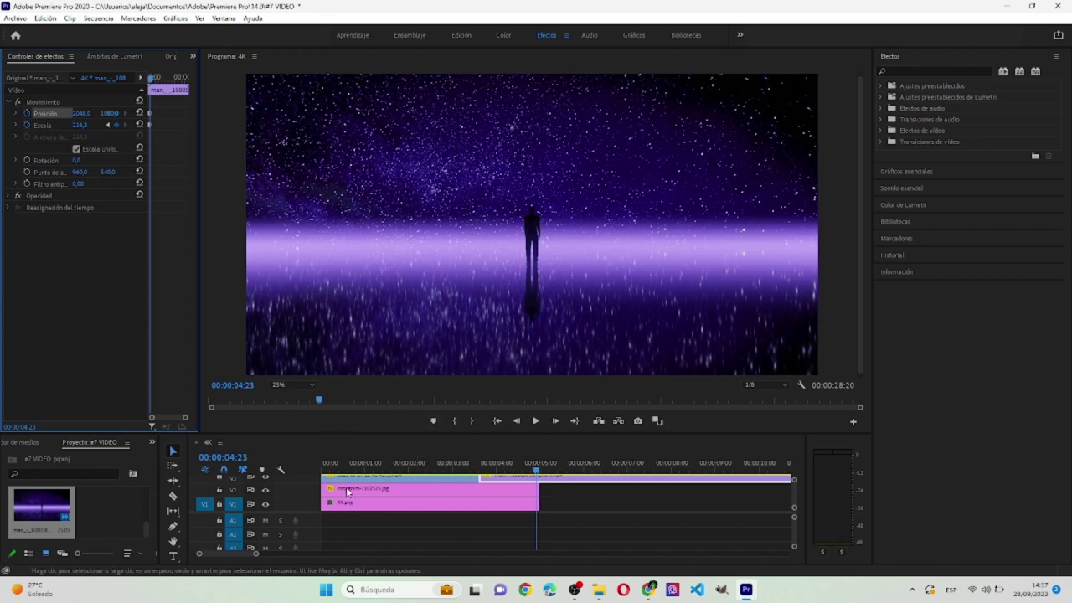
Play back the sequence around the cut from the intro to the man_-_108056 clip to check the keyframed scaling.
{"action": "left_click", "coordinate": [337, 464]}
{"action": "left_click", "coordinate": [477, 461]}
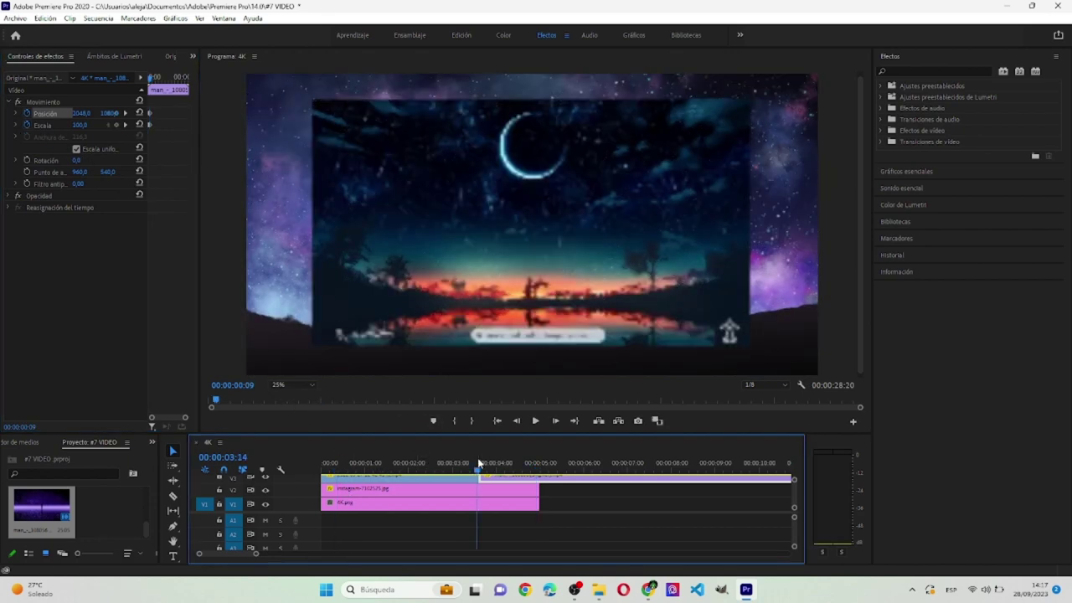
{"action": "key", "text": "space"}
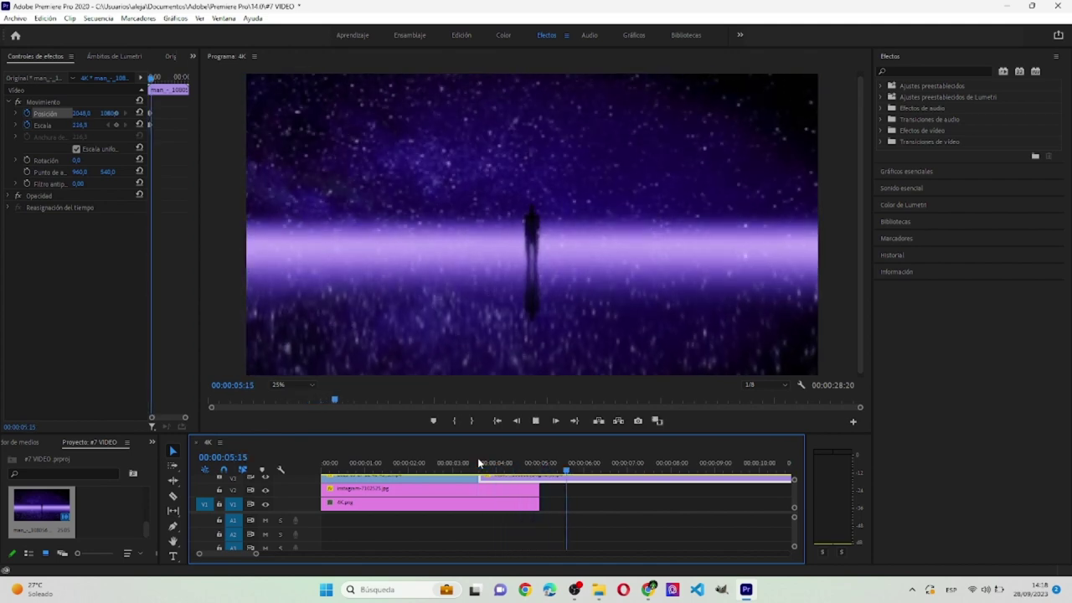
{"action": "key", "text": "space"}
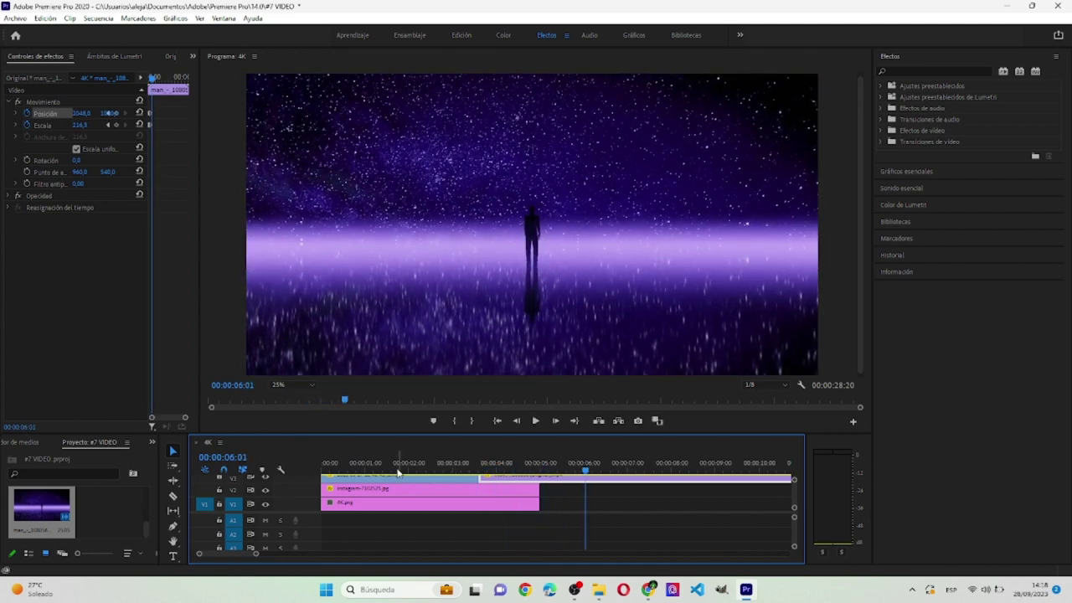
{"action": "key", "text": "Home"}
{"action": "key", "text": "space"}
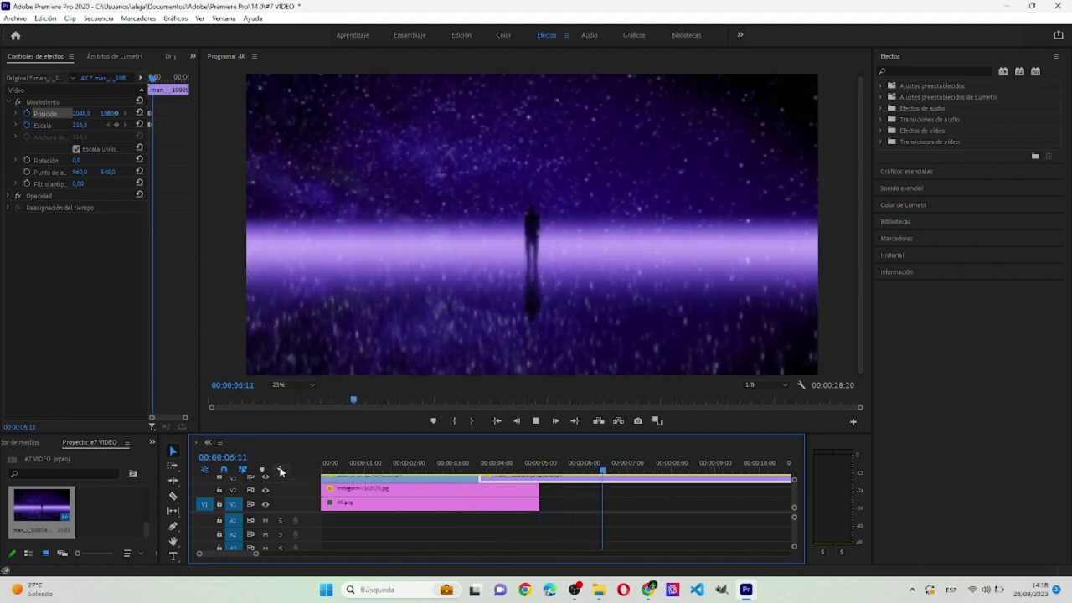
{"action": "key", "text": "space"}
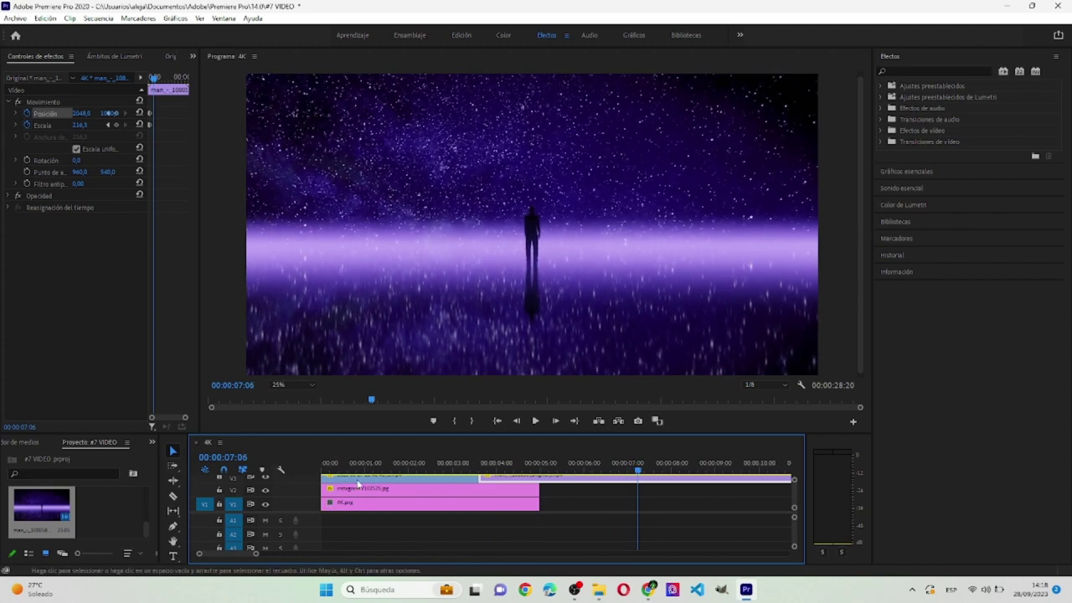
Enlarge the timeline area and delete the instagram-7102525.jpg background image from V2.
{"action": "left_click_drag", "start_coordinate": [444, 436], "coordinate": [423, 253]}
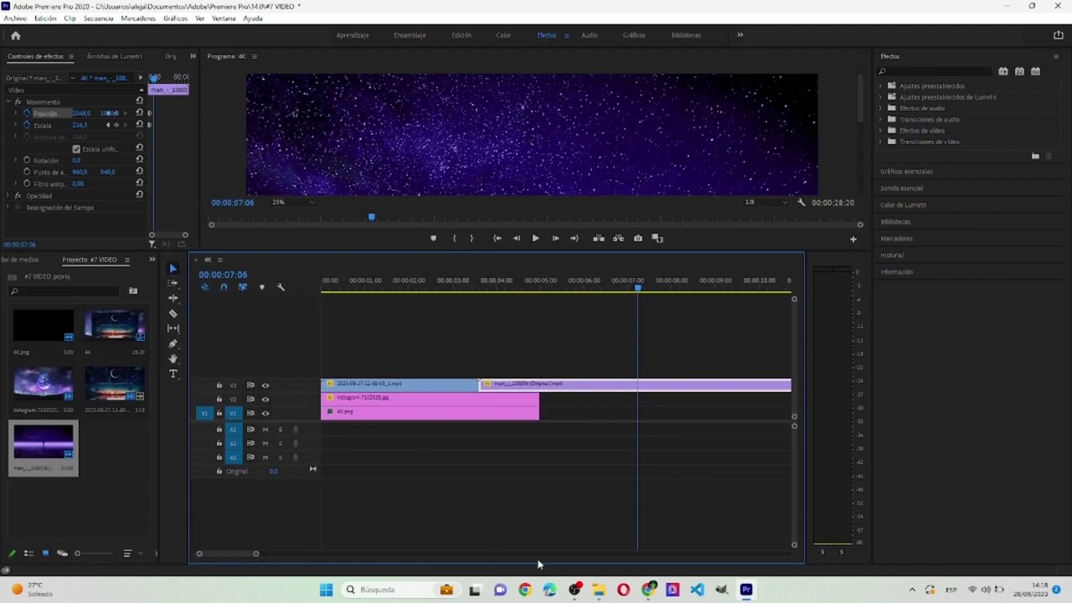
{"action": "left_click", "coordinate": [598, 590]}
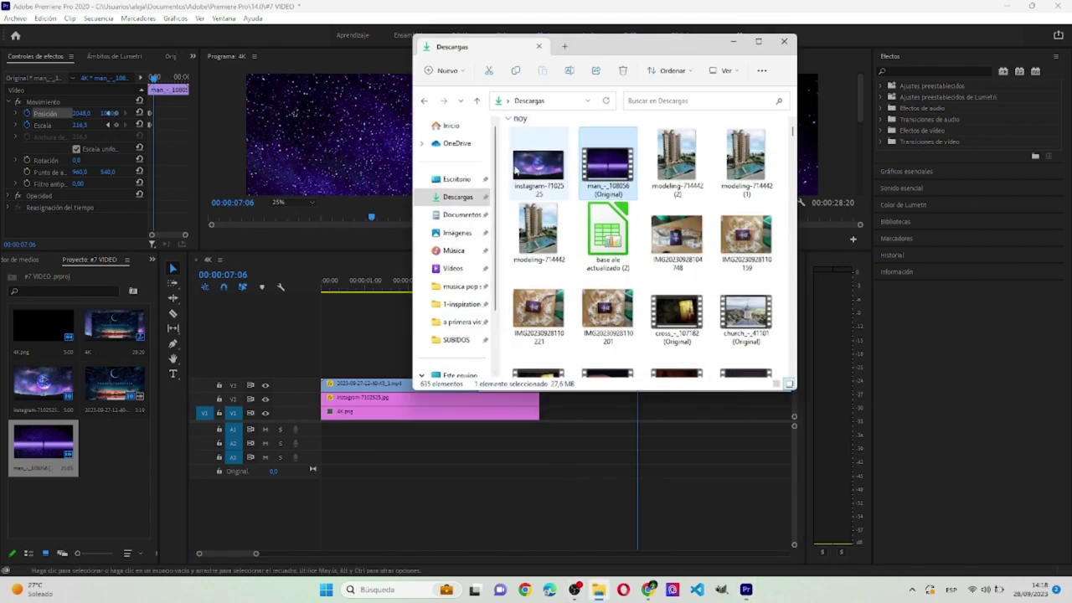
{"action": "left_click", "coordinate": [446, 220]}
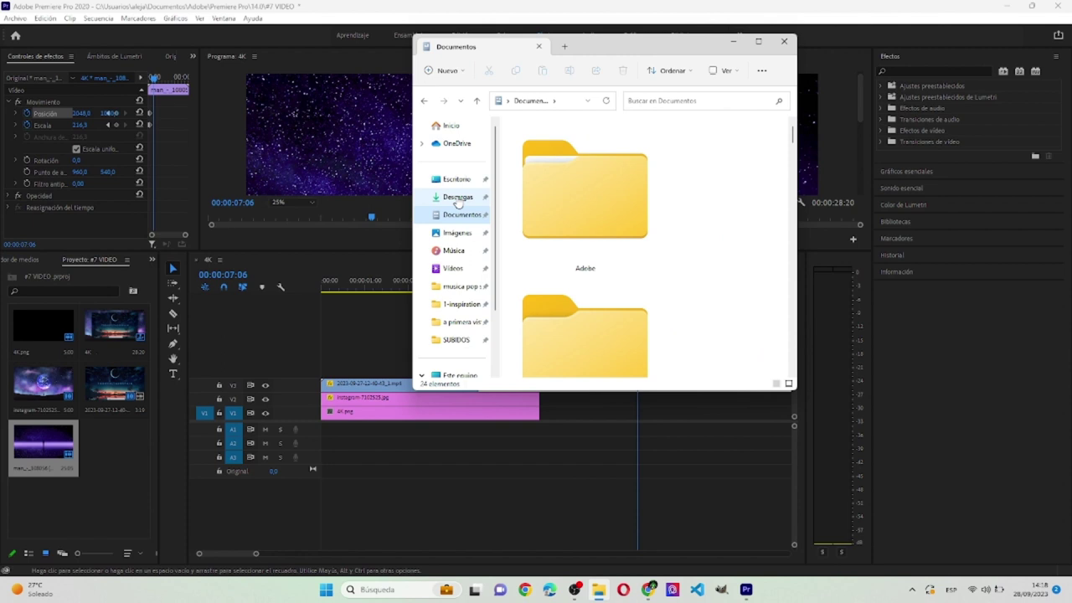
{"action": "left_click", "coordinate": [733, 41]}
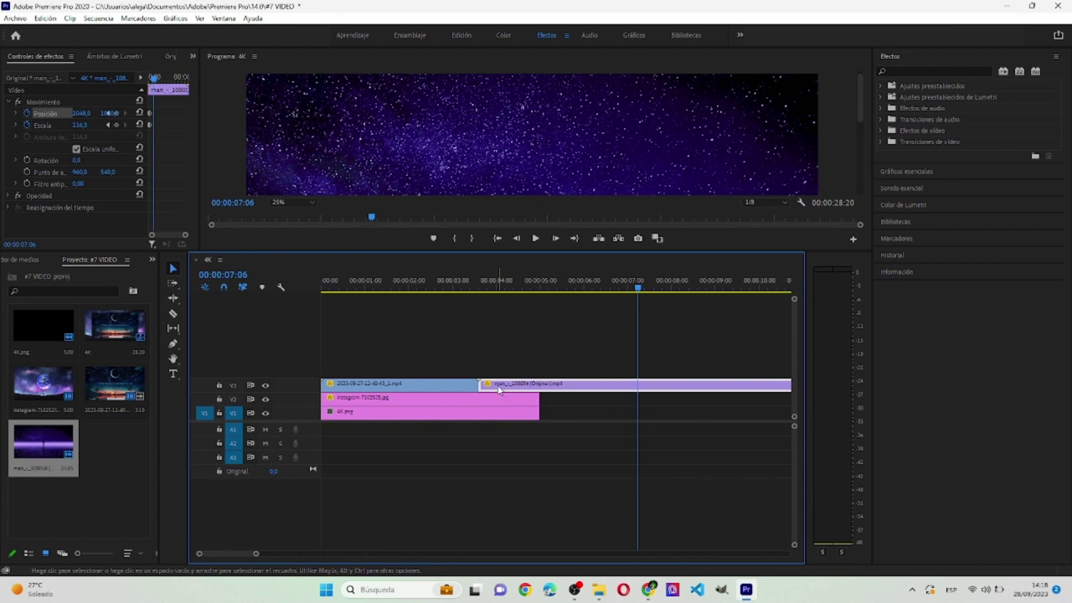
{"action": "left_click", "coordinate": [433, 417]}
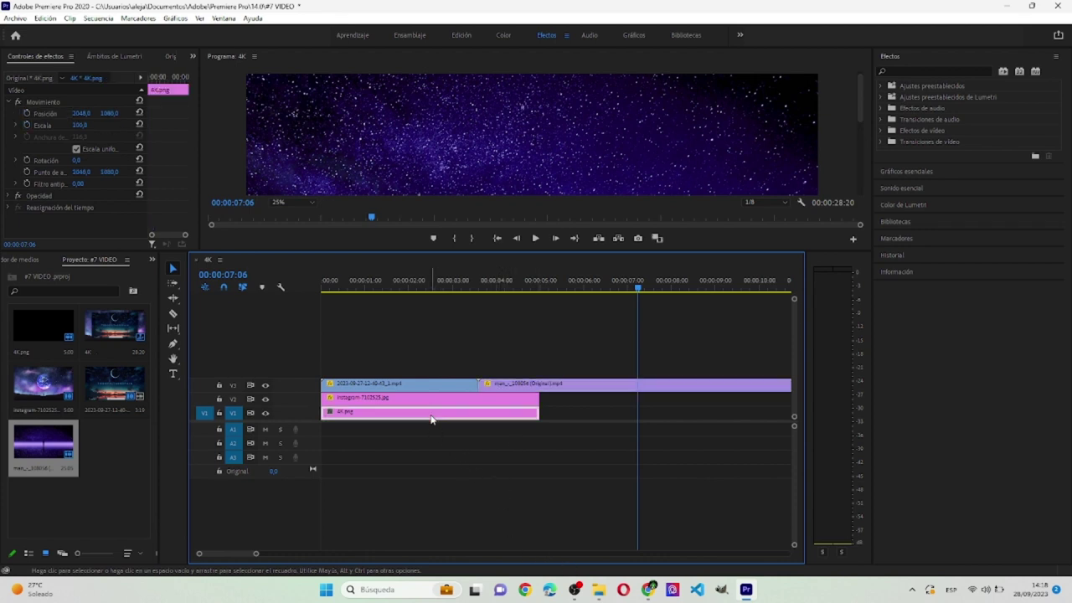
{"action": "left_click", "coordinate": [437, 404]}
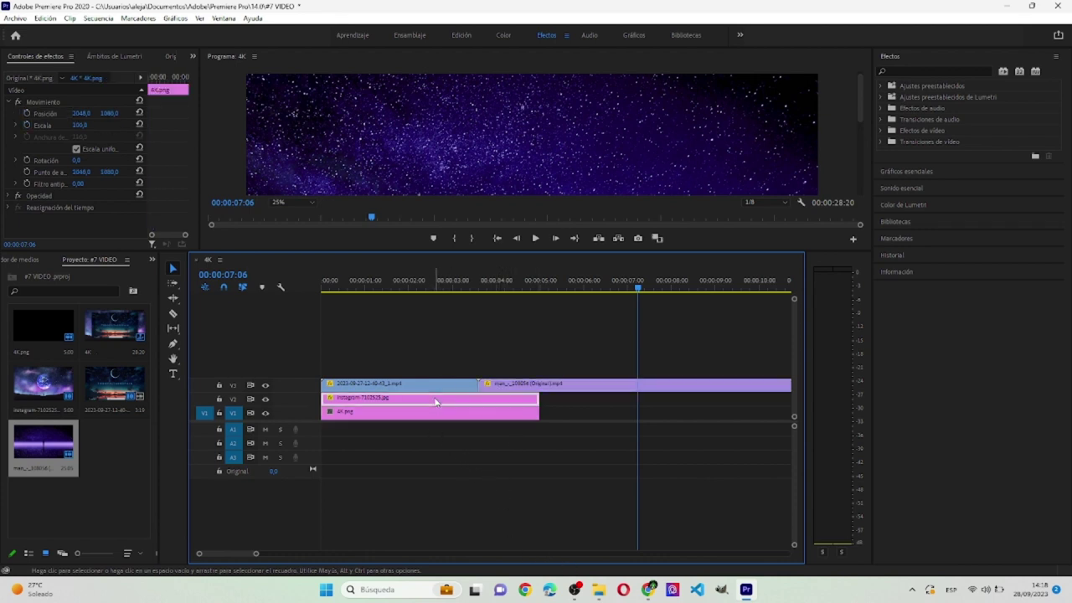
{"action": "key", "text": "Delete"}
Add the man_-_108056 video from the Descargas folder to the start of V2, above the 4K.png clip.
{"action": "left_click", "coordinate": [600, 589]}
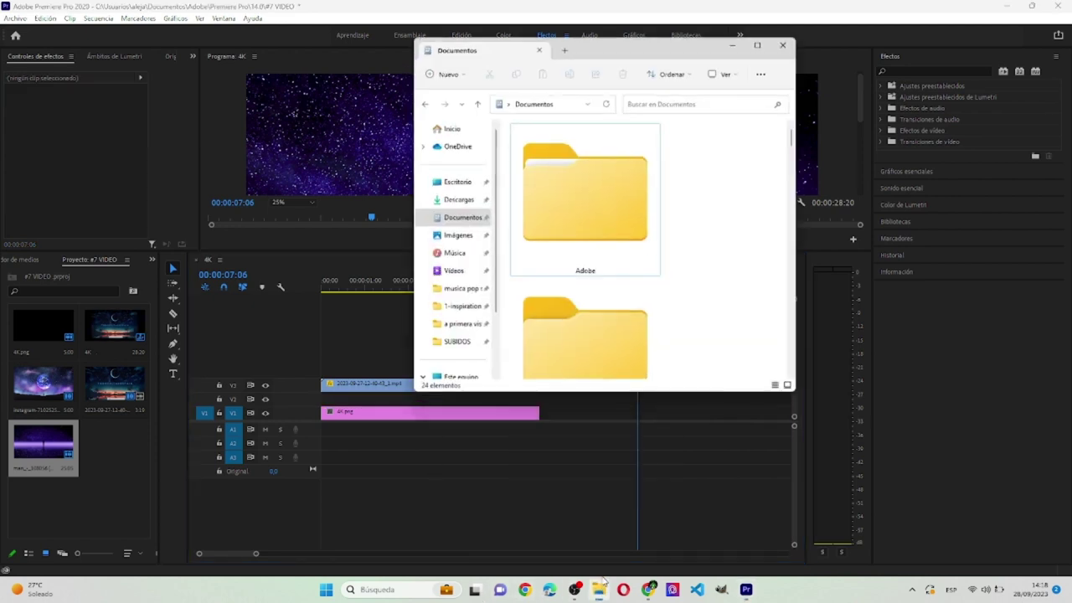
{"action": "left_click", "coordinate": [459, 201]}
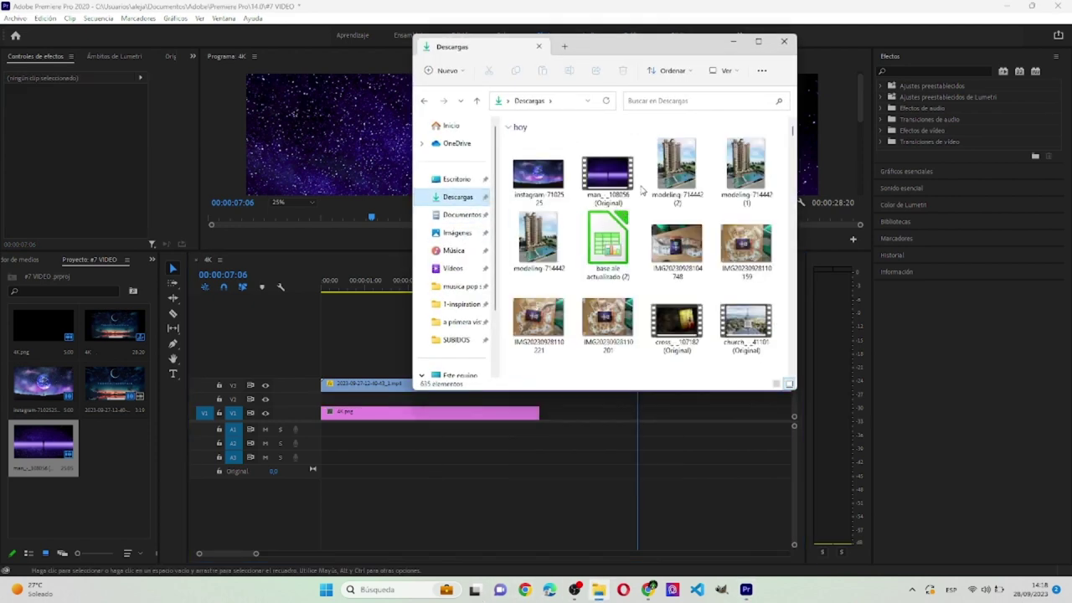
{"action": "left_click_drag", "start_coordinate": [607, 172], "coordinate": [319, 400]}
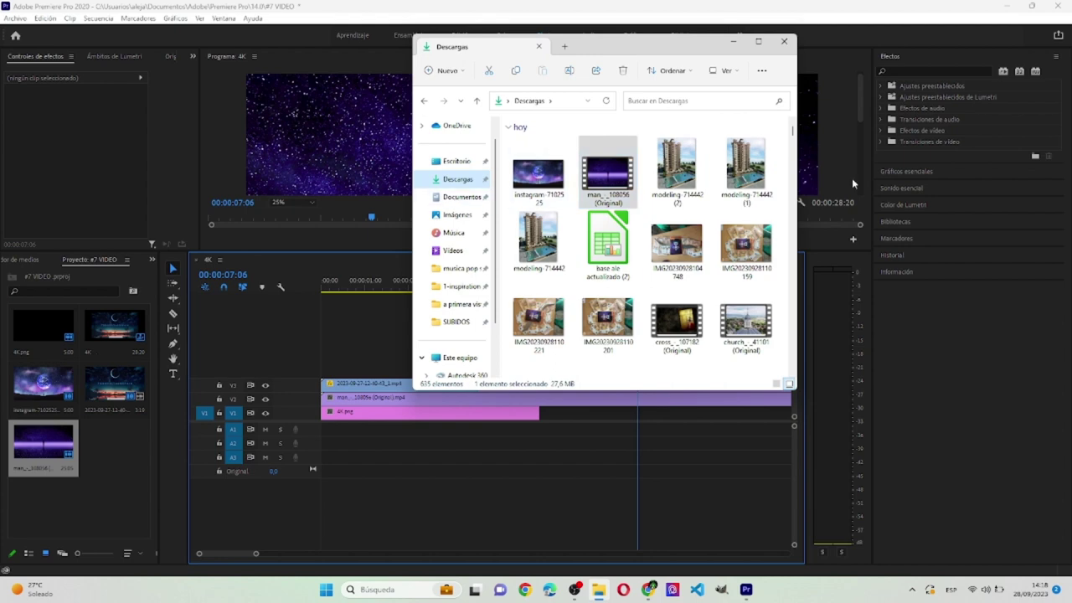
Browse the Descargas folder for a music file and search it for "music".
{"action": "left_click_drag", "start_coordinate": [792, 141], "coordinate": [792, 148]}
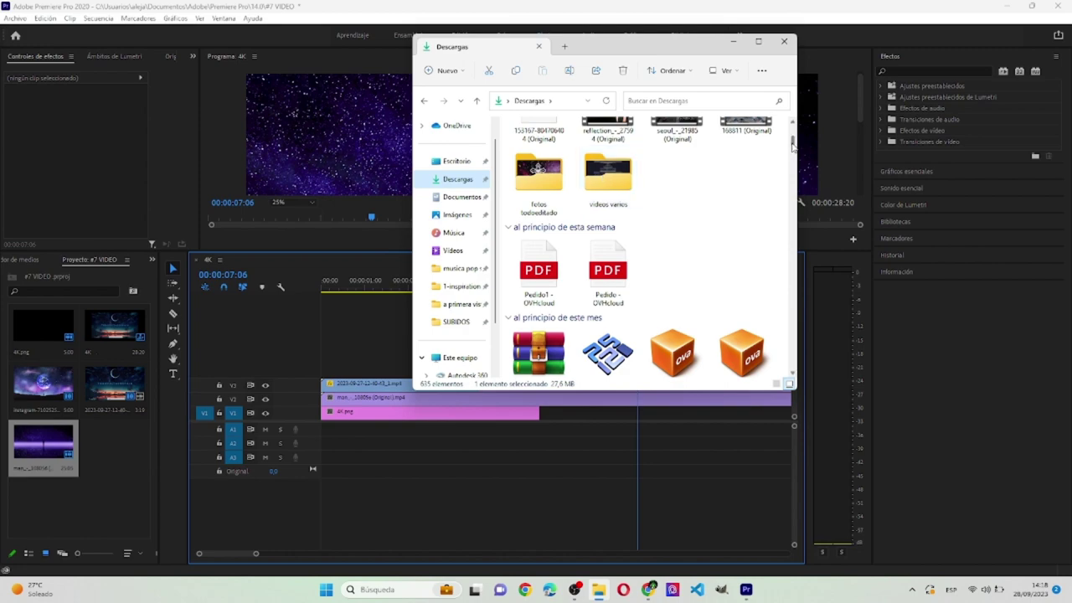
{"action": "left_click_drag", "start_coordinate": [793, 146], "coordinate": [795, 134]}
{"action": "left_click", "coordinate": [758, 41]}
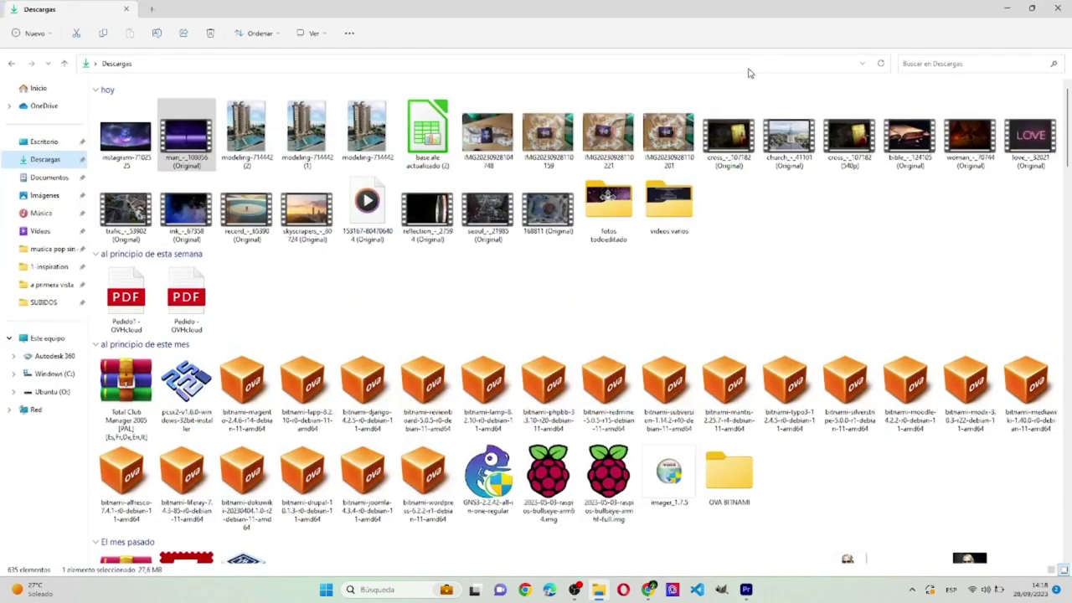
{"action": "scroll", "coordinate": [667, 393], "scroll_direction": "down", "scroll_amount": 3}
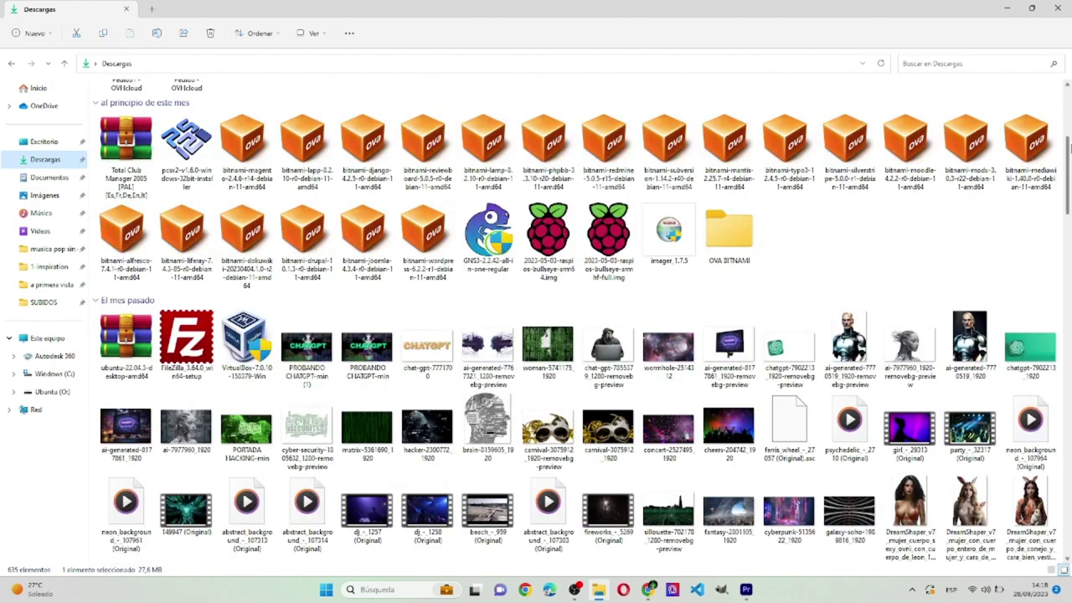
{"action": "scroll", "coordinate": [578, 318], "scroll_direction": "up", "scroll_amount": 3}
{"action": "left_click", "coordinate": [971, 64]}
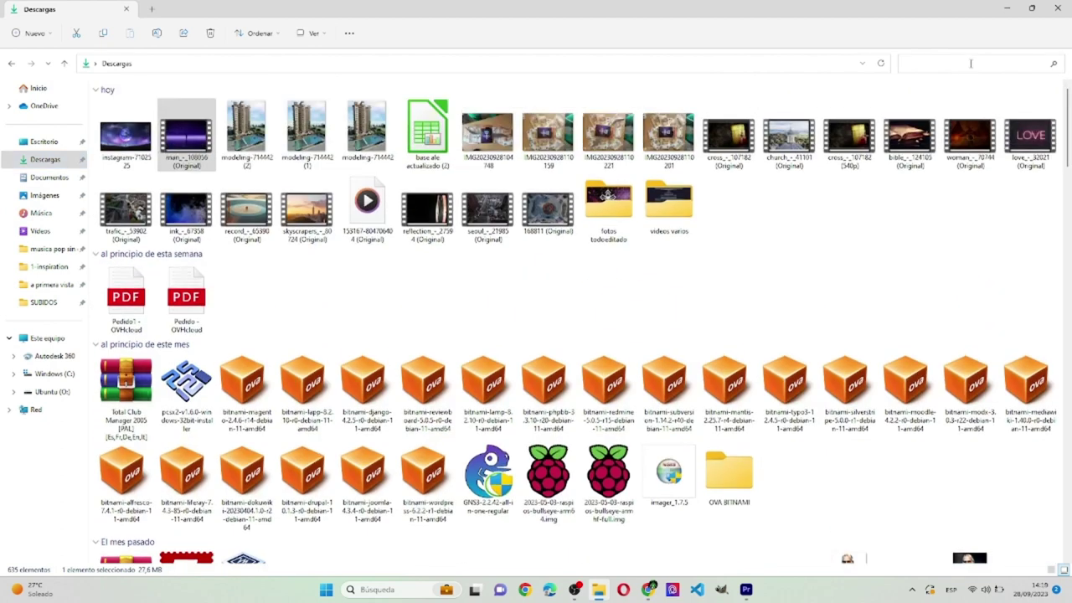
{"action": "type", "text": "mu"}
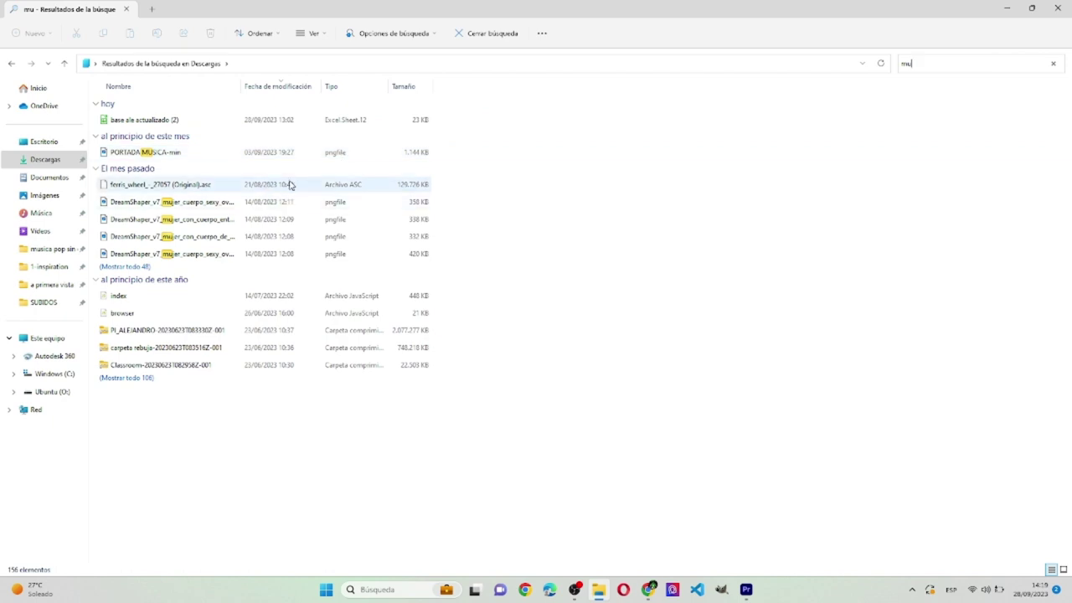
{"action": "type", "text": "l"}
{"action": "key", "text": "BackSpace"}
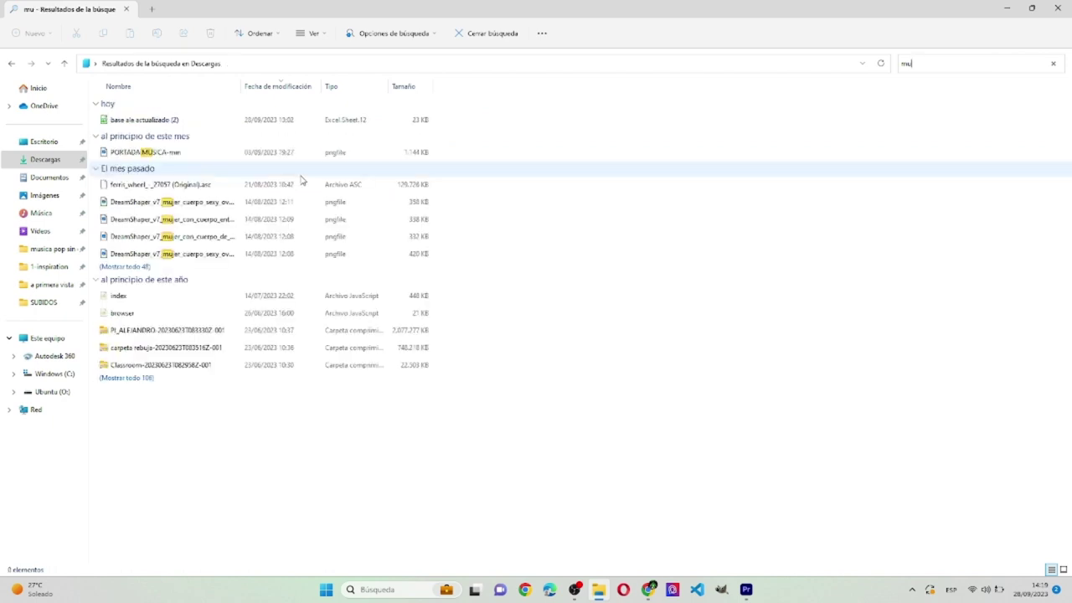
{"action": "type", "text": "s"}
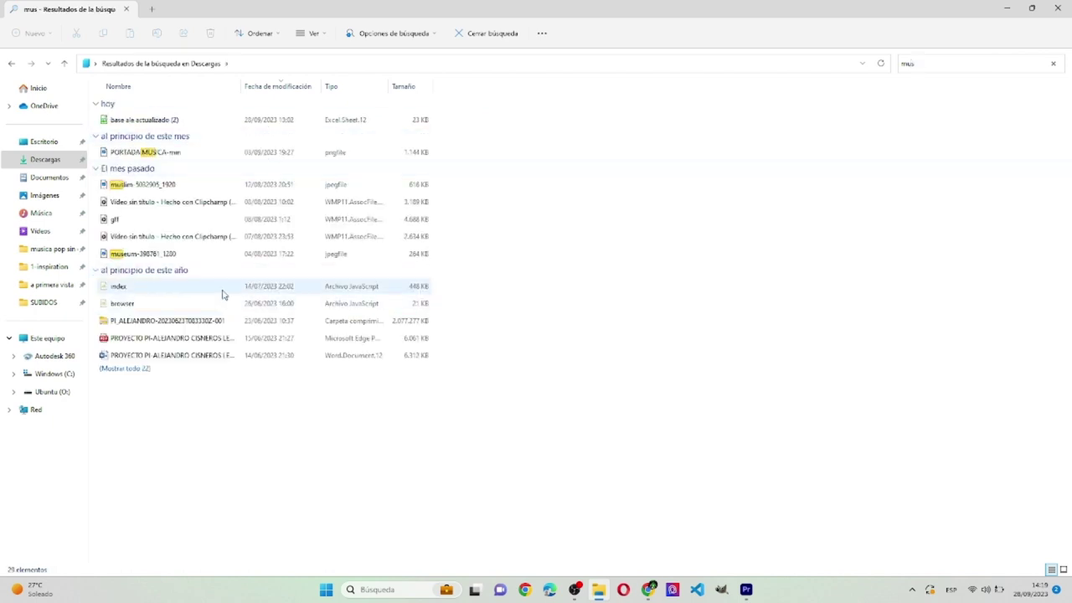
{"action": "type", "text": "ic"}
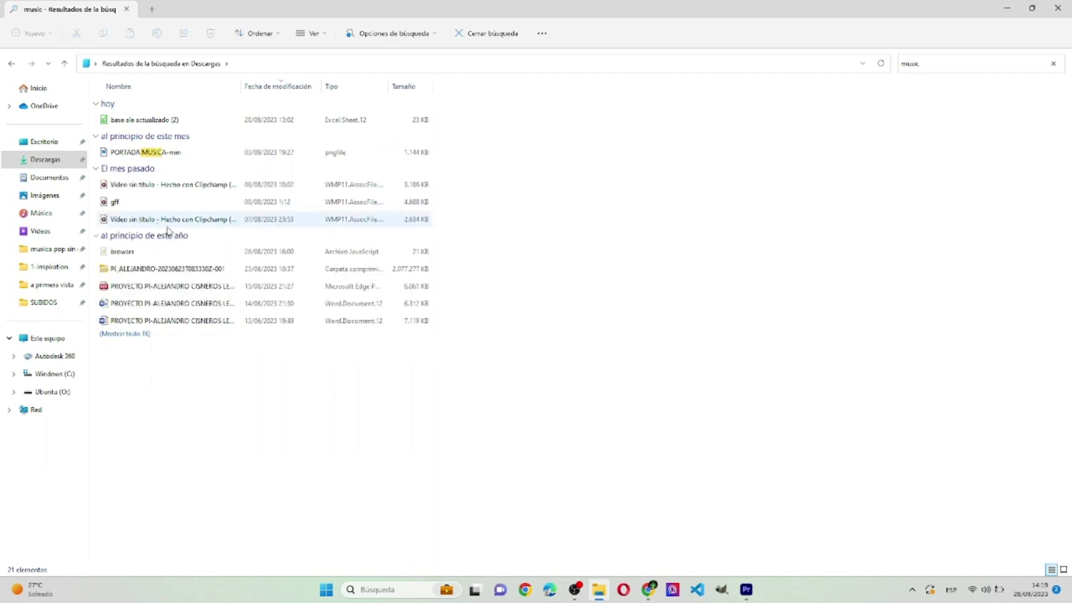
Add the At First Sight audio file from the a primera vista folder in musica pop sin copyright to the start of A1.
{"action": "left_click", "coordinate": [50, 268]}
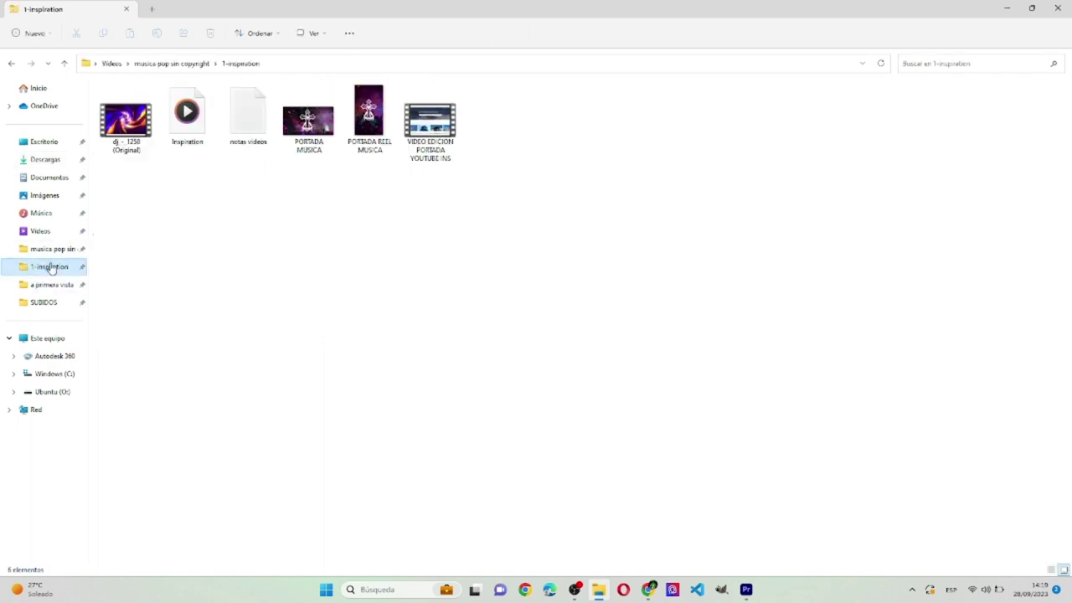
{"action": "left_click", "coordinate": [186, 64]}
{"action": "double_click", "coordinate": [193, 126]}
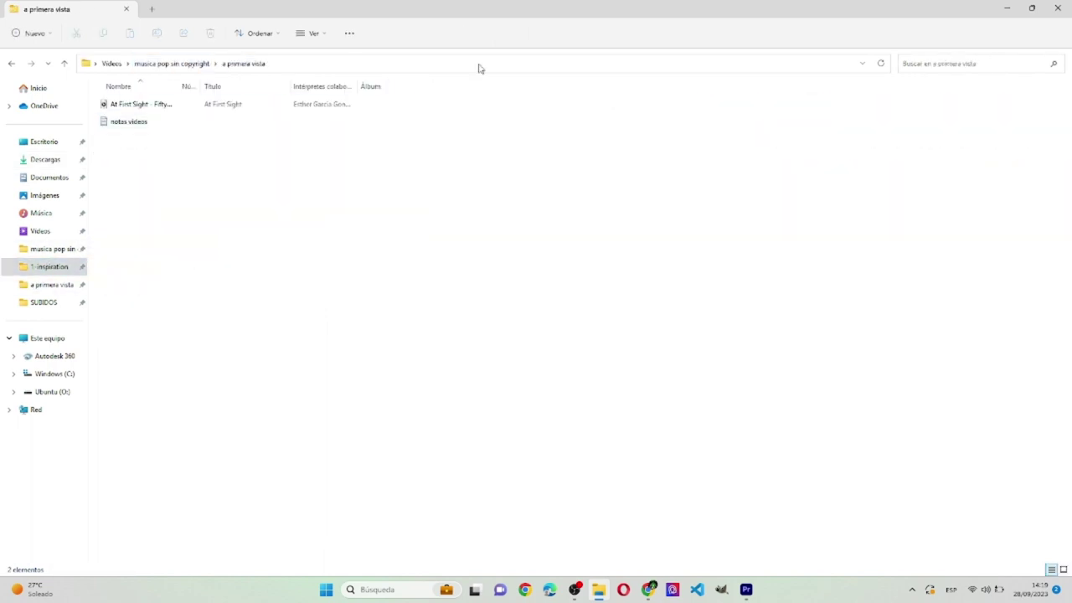
{"action": "left_click_drag", "start_coordinate": [820, 18], "coordinate": [897, 47]}
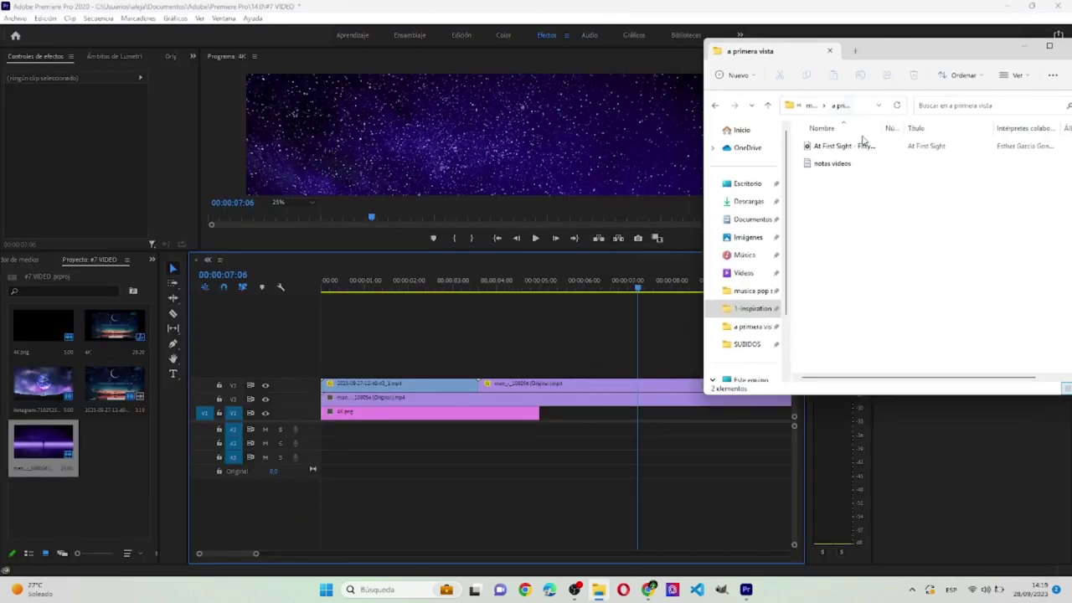
{"action": "left_click_drag", "start_coordinate": [861, 145], "coordinate": [319, 438]}
{"action": "left_click", "coordinate": [822, 23]}
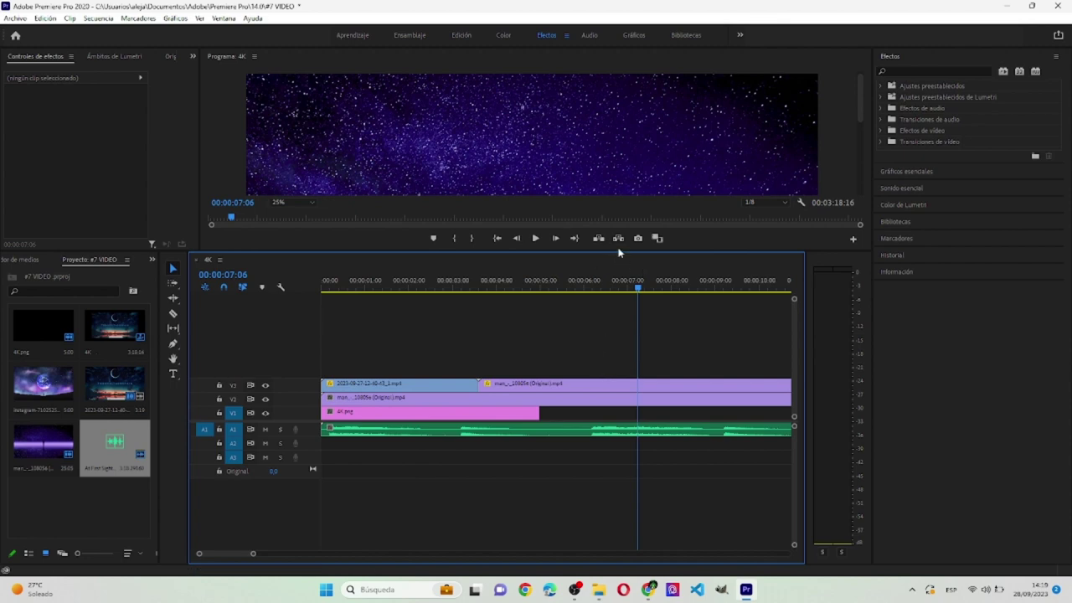
Restore the larger Program monitor, return the playhead to the sequence start and open the V2 man_-_108056 clip in the Source monitor.
{"action": "left_click_drag", "start_coordinate": [618, 250], "coordinate": [624, 440]}
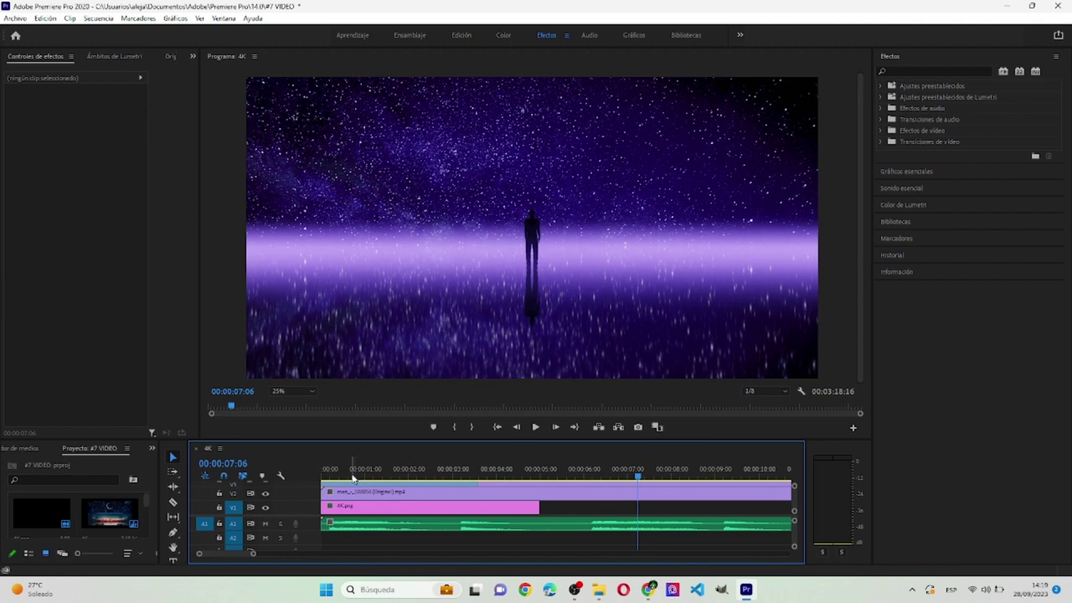
{"action": "left_click_drag", "start_coordinate": [351, 469], "coordinate": [312, 478]}
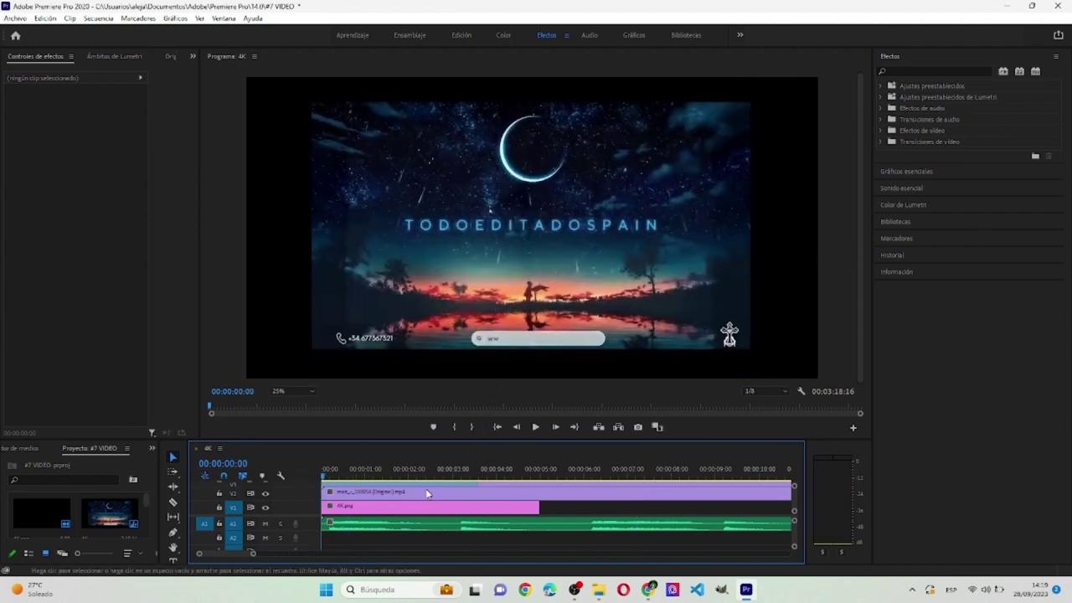
{"action": "double_click", "coordinate": [376, 495]}
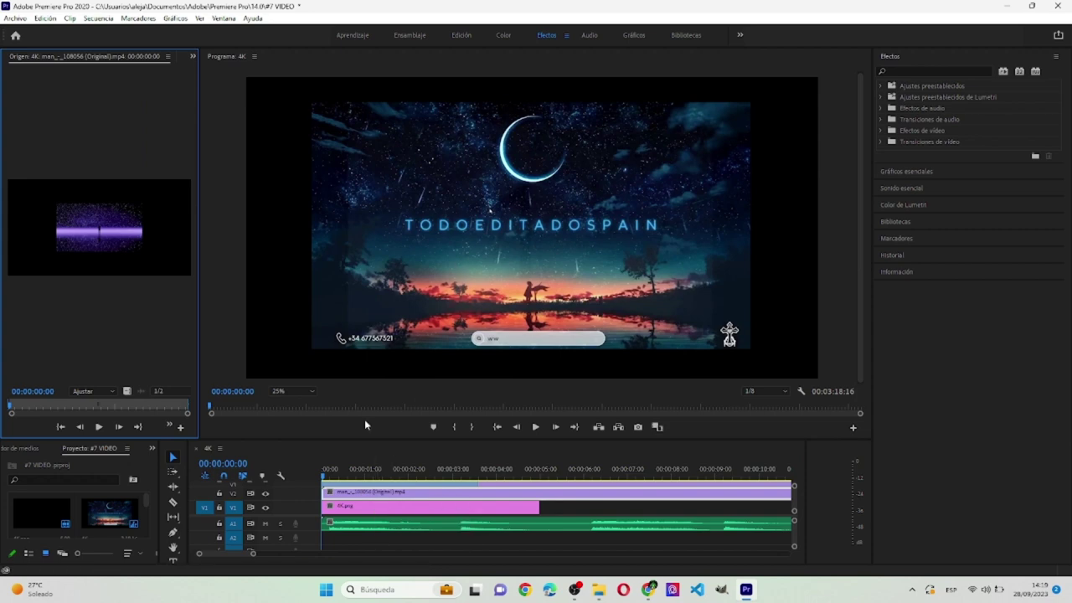
{"action": "left_click", "coordinate": [266, 496]}
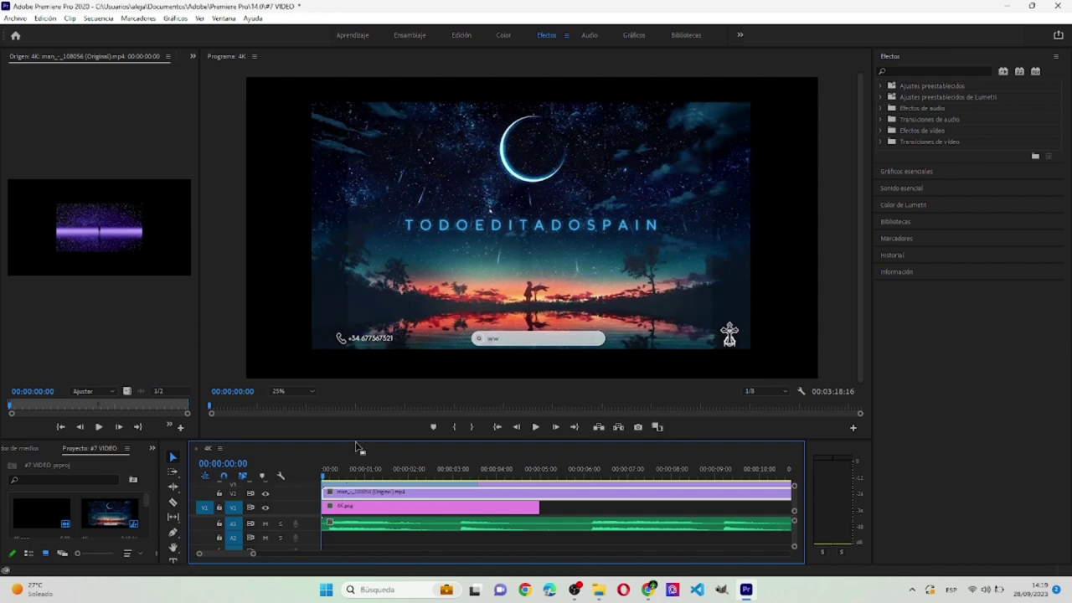
Hide the V3 video track so the man_-_108056 clip on V2 can be seen.
{"action": "left_click", "coordinate": [266, 491]}
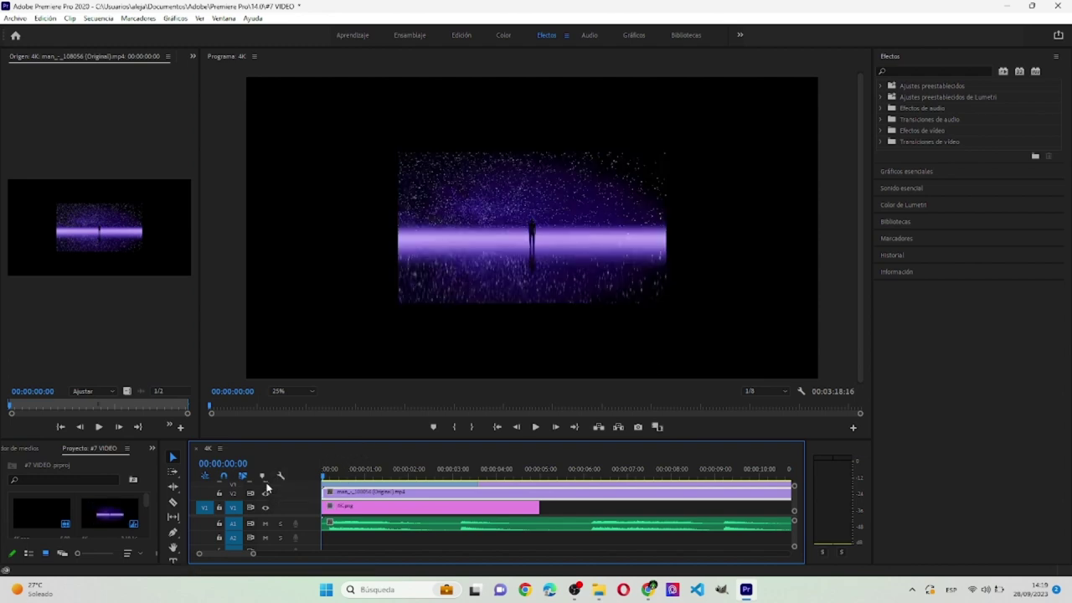
{"action": "left_click", "coordinate": [568, 253]}
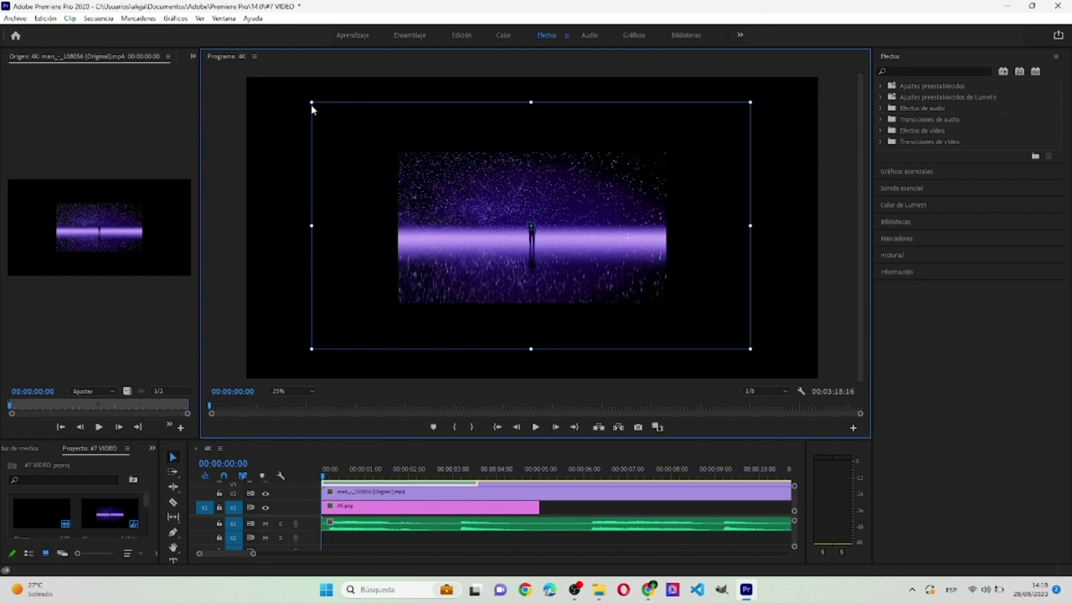
{"action": "left_click_drag", "start_coordinate": [312, 108], "coordinate": [229, 57]}
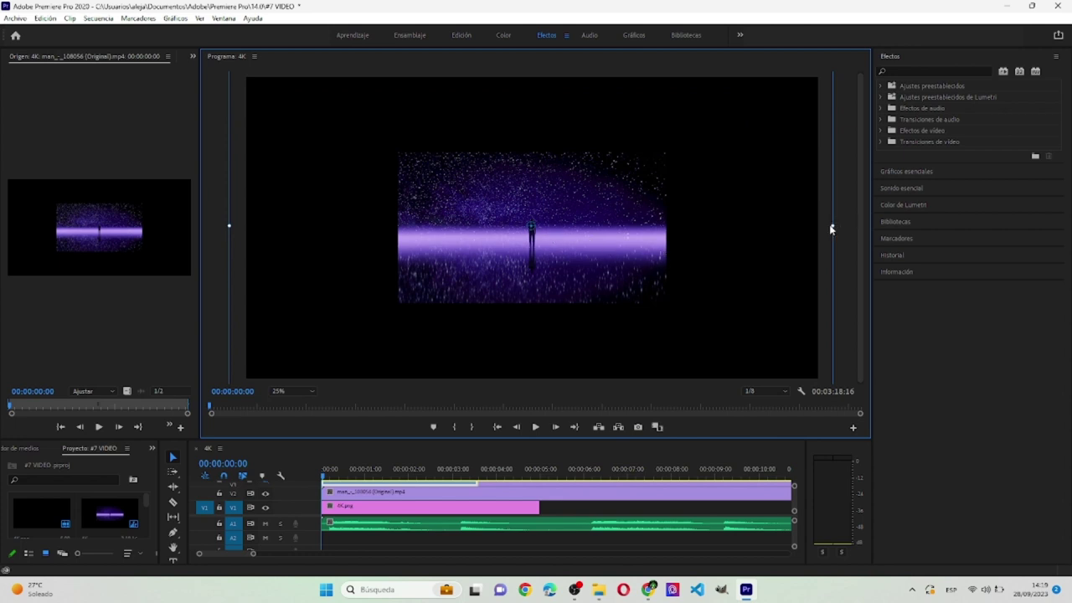
{"action": "left_click_drag", "start_coordinate": [831, 229], "coordinate": [770, 248]}
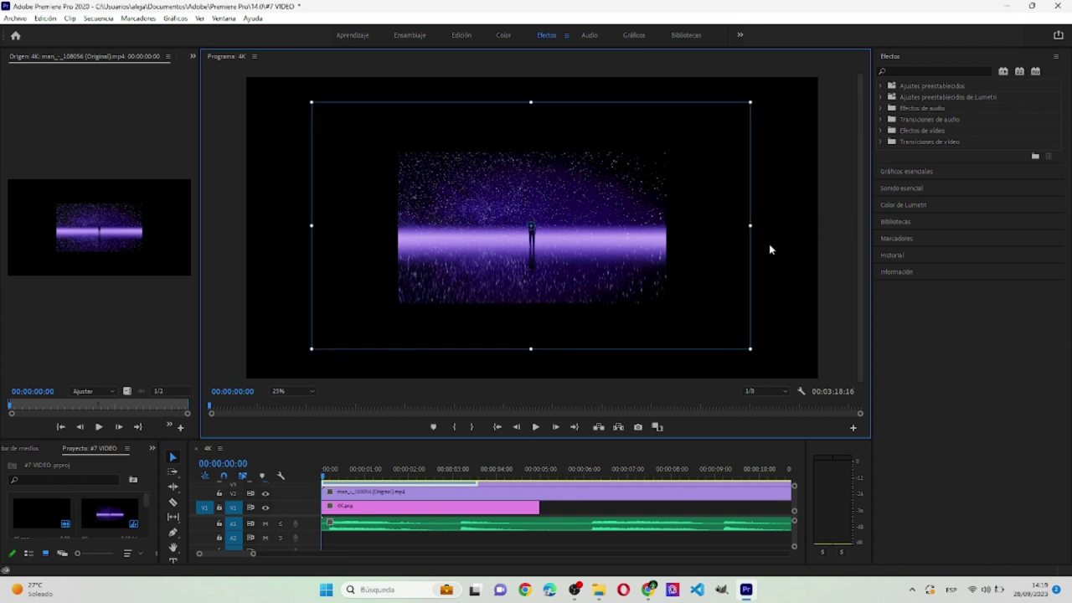
{"action": "left_click", "coordinate": [388, 505]}
{"action": "left_click", "coordinate": [610, 278]}
{"action": "left_click", "coordinate": [424, 494]}
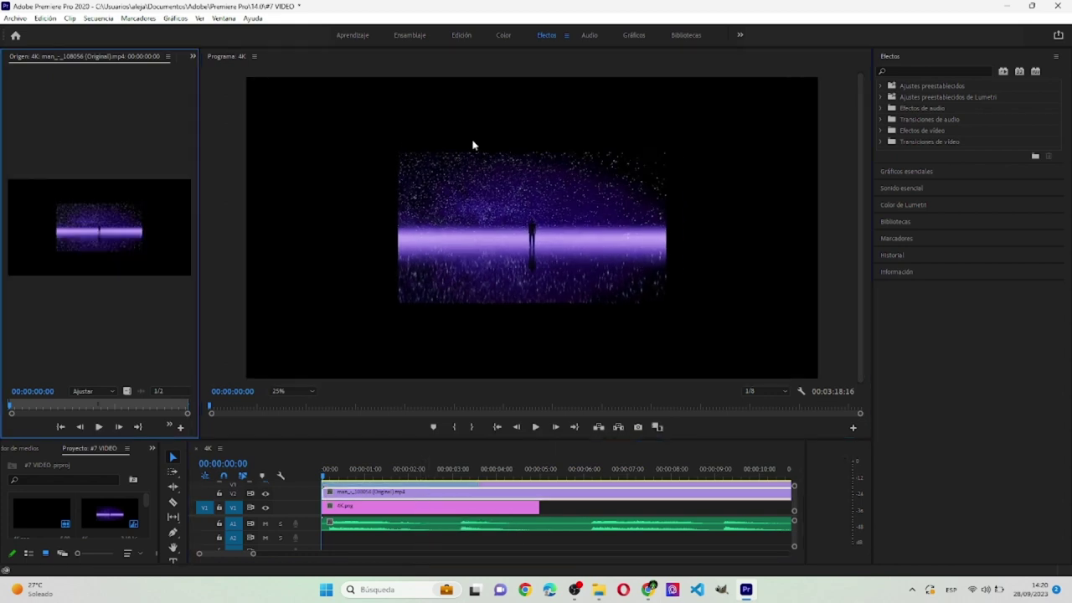
{"action": "left_click", "coordinate": [498, 193]}
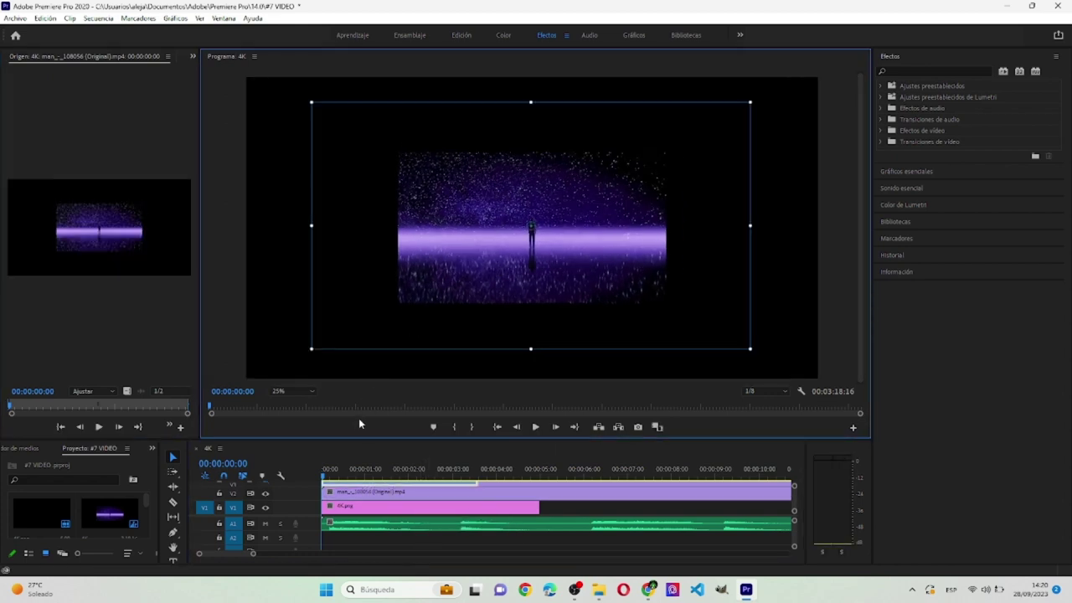
{"action": "left_click", "coordinate": [528, 499]}
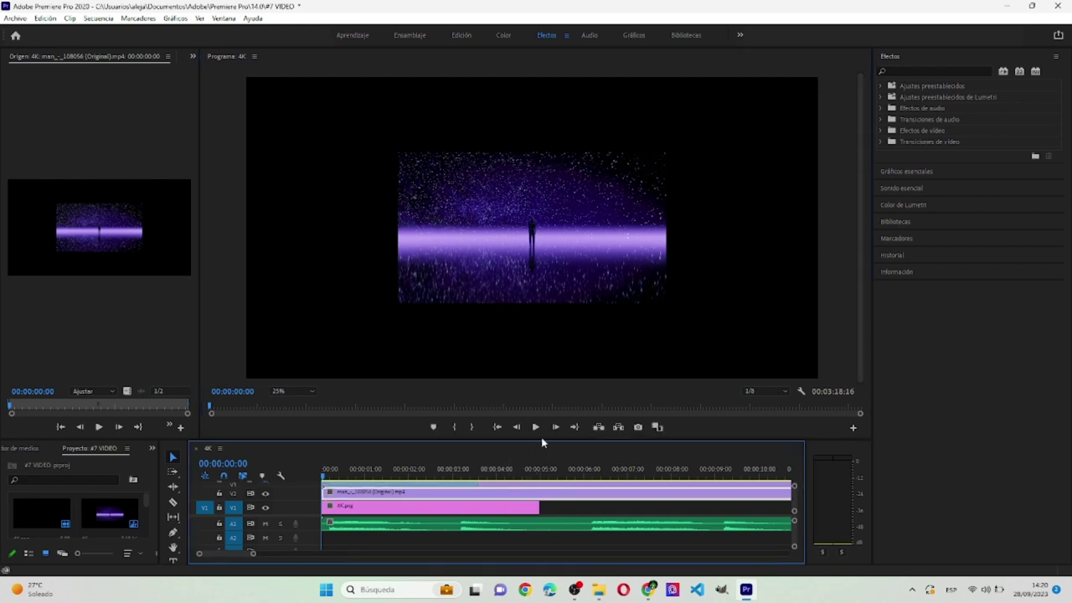
Add four video tracks and one audio track, and move the man_-_108056 clip from V2 up to the start of V5.
{"action": "left_click_drag", "start_coordinate": [543, 441], "coordinate": [546, 268]}
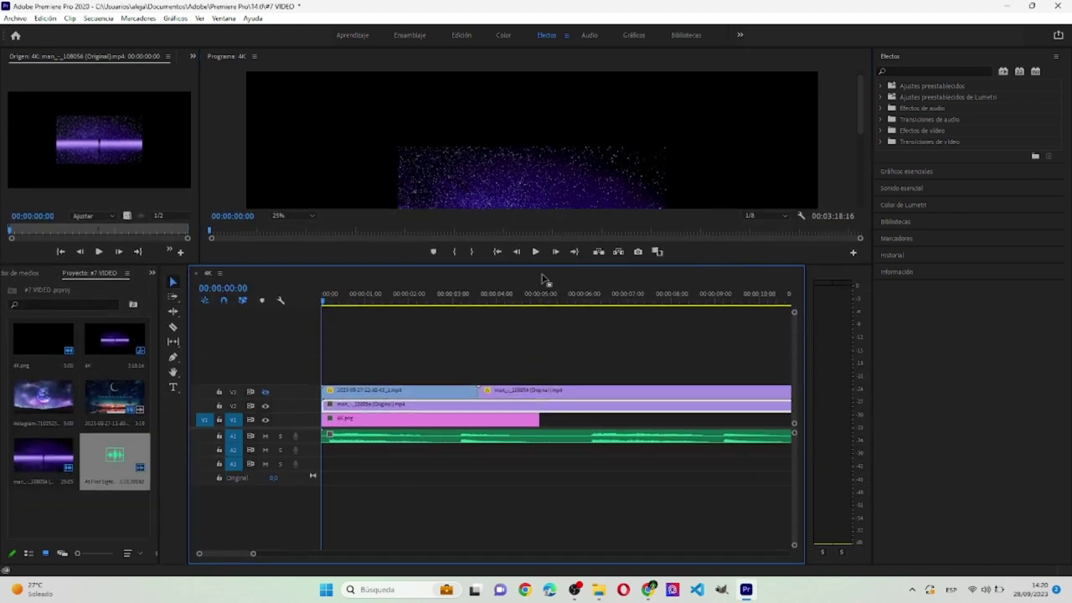
{"action": "right_click", "coordinate": [253, 358]}
{"action": "left_click", "coordinate": [308, 420]}
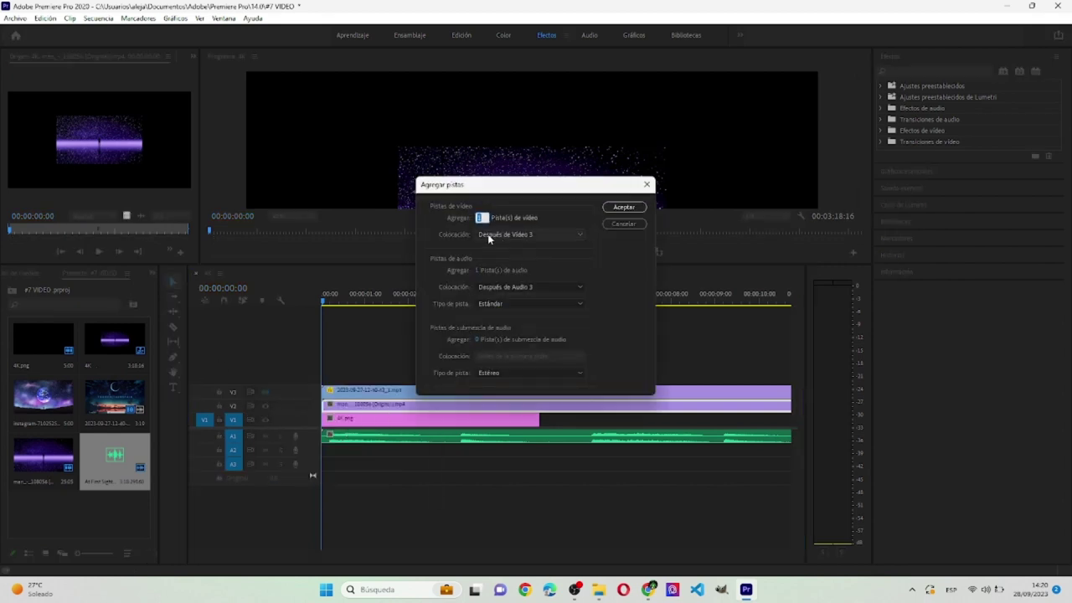
{"action": "key", "text": "Return"}
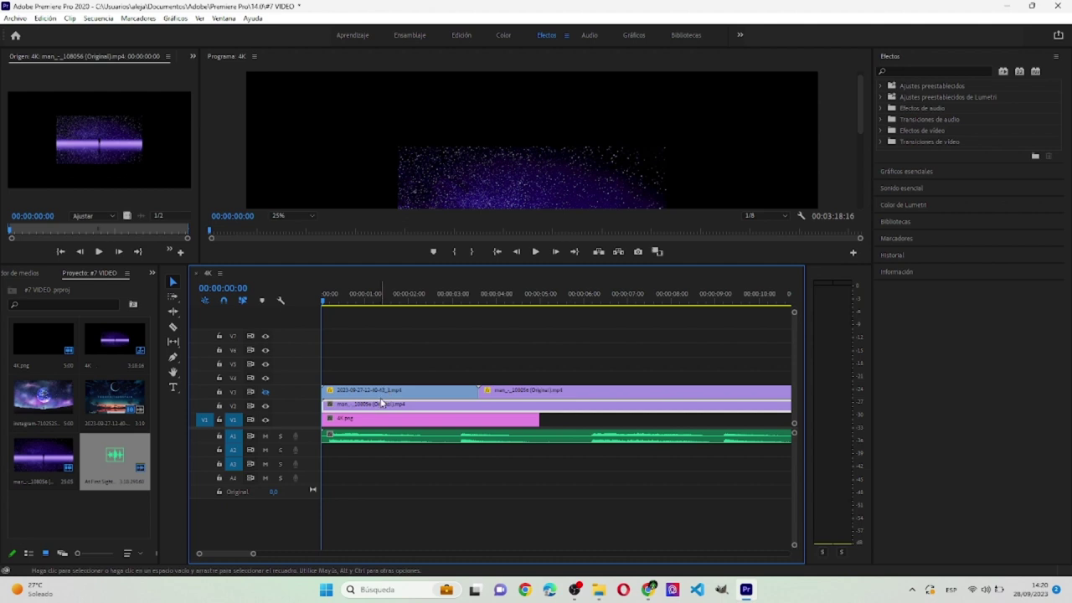
{"action": "left_click_drag", "start_coordinate": [383, 408], "coordinate": [391, 365]}
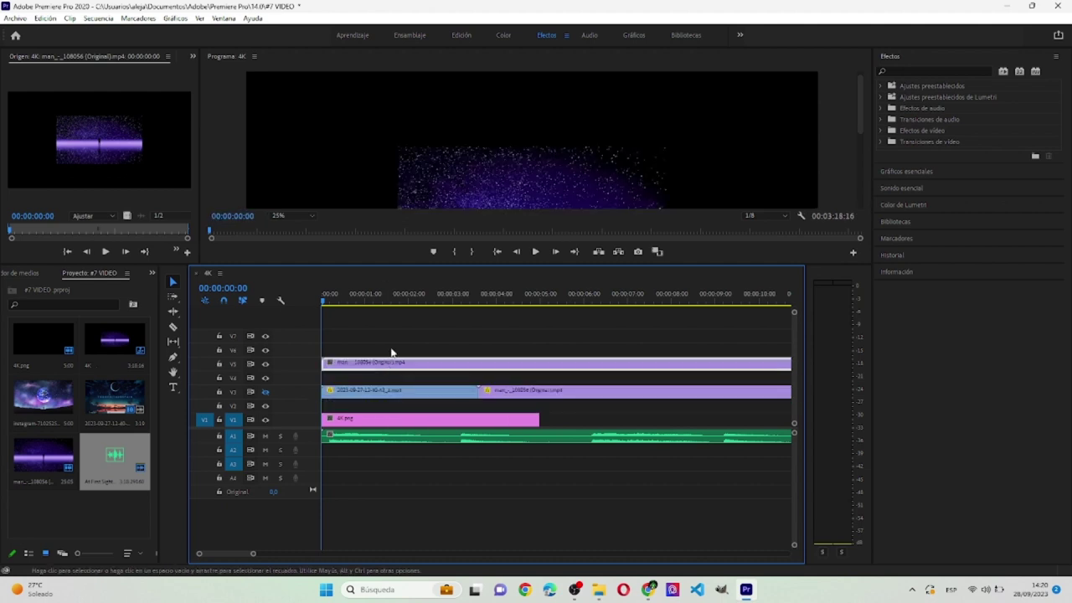
Enlarge the V5 man_-_108056 clip to slightly beyond the full frame, preview the opening and return the playhead to the start.
{"action": "left_click", "coordinate": [526, 183]}
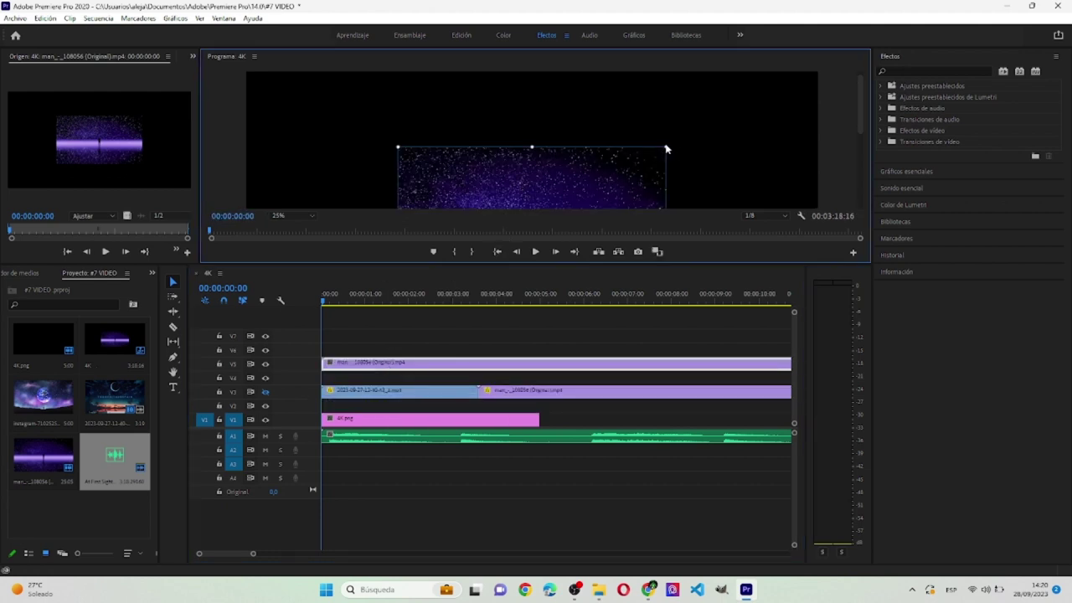
{"action": "left_click_drag", "start_coordinate": [666, 147], "coordinate": [874, 60]}
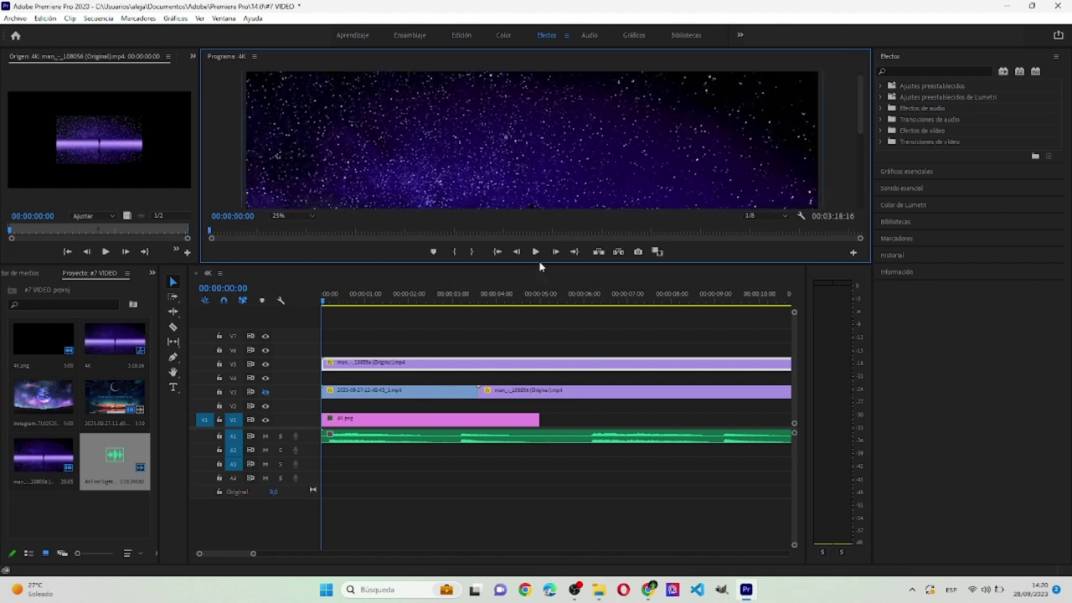
{"action": "left_click_drag", "start_coordinate": [540, 263], "coordinate": [546, 462]}
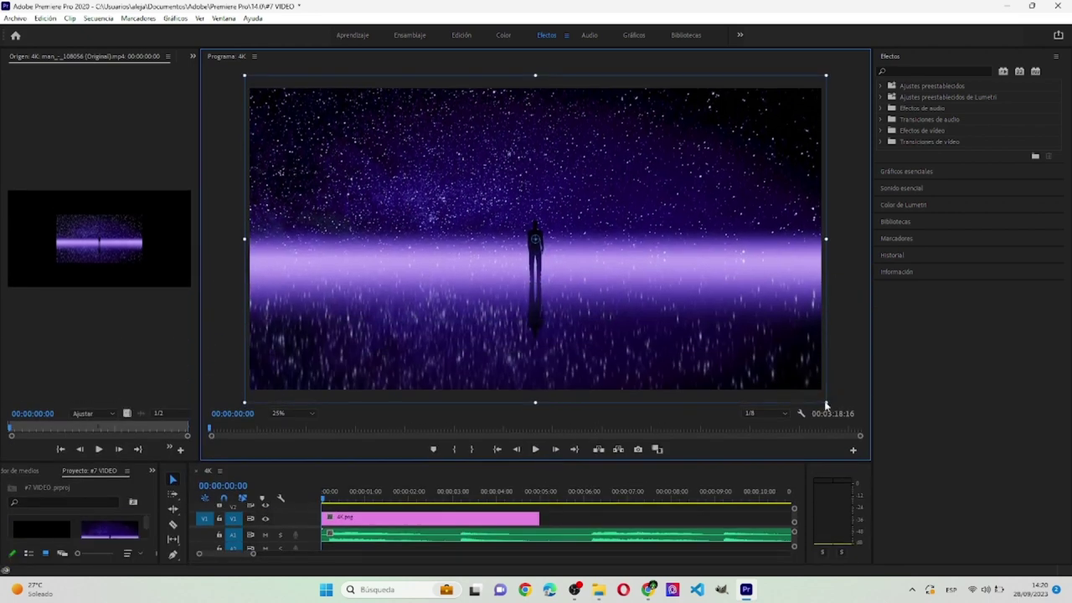
{"action": "mouse_move", "coordinate": [826, 401]}
{"action": "left_mouse_down"}
{"action": "mouse_move", "coordinate": [814, 391]}
{"action": "mouse_move", "coordinate": [825, 399]}
{"action": "left_mouse_up"}
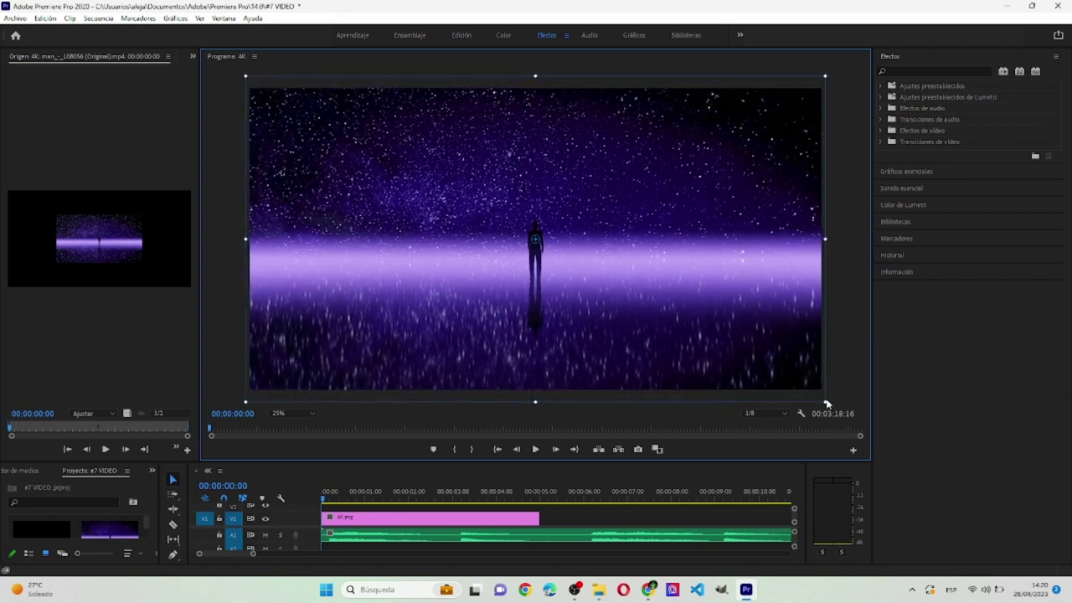
{"action": "left_click", "coordinate": [841, 351]}
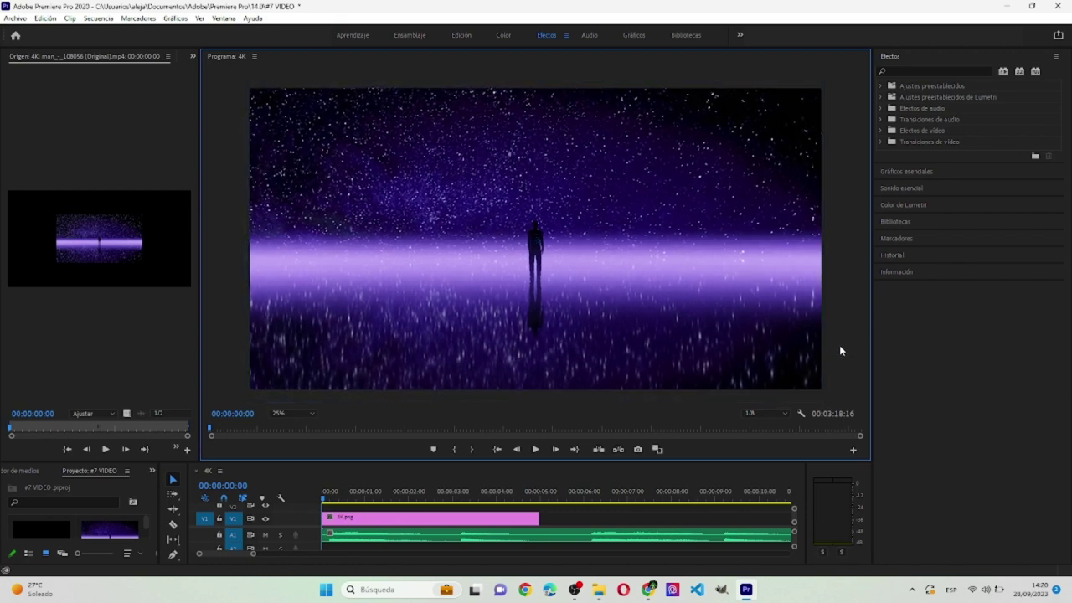
{"action": "left_click", "coordinate": [536, 449]}
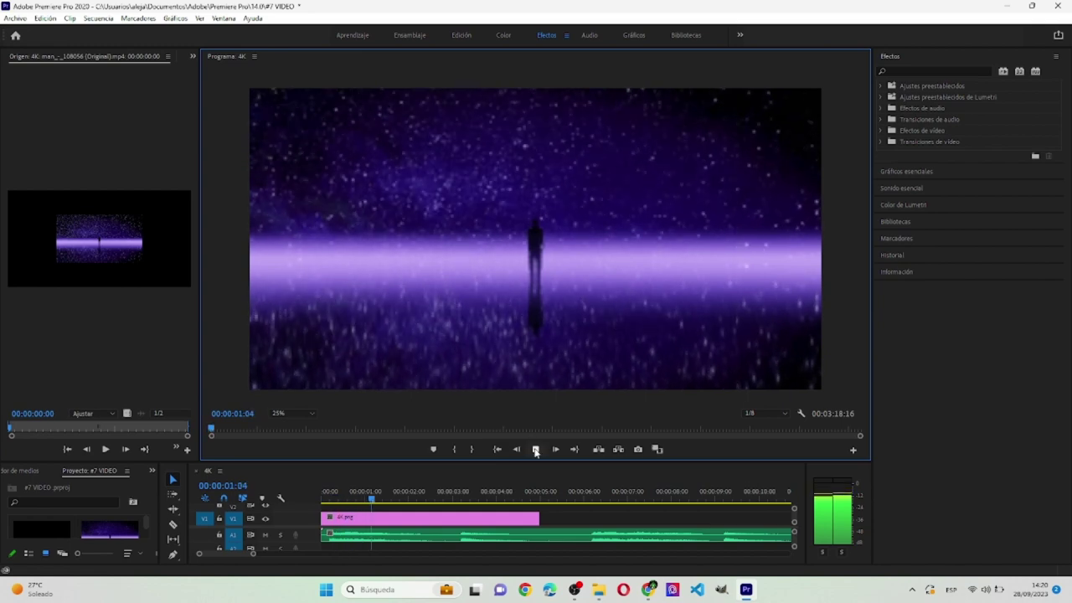
{"action": "left_click", "coordinate": [536, 450]}
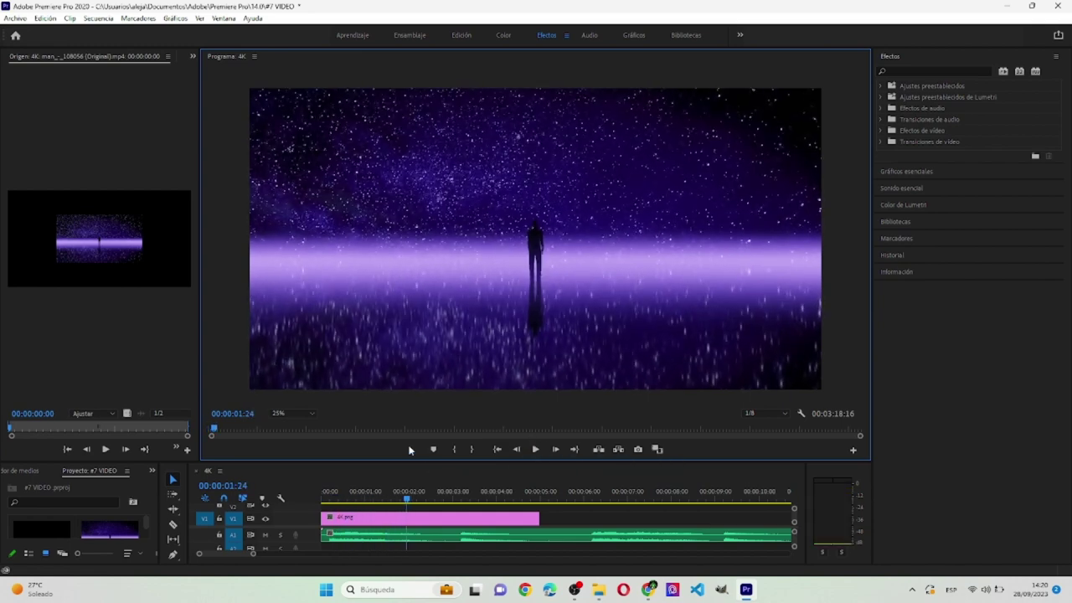
{"action": "left_click_drag", "start_coordinate": [382, 498], "coordinate": [274, 487]}
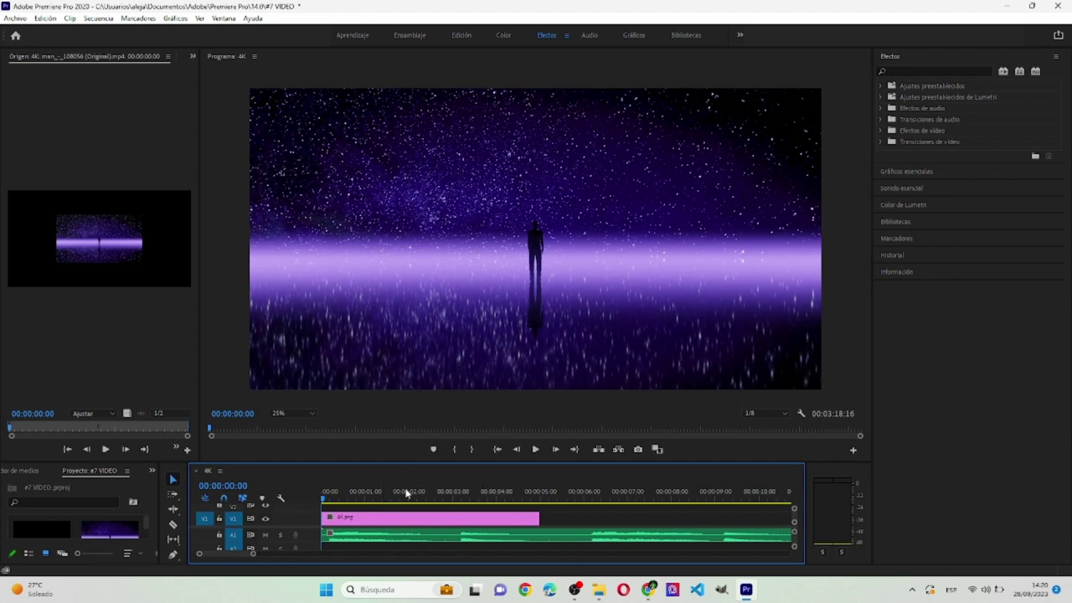
Move the enlarged man_-_108056 clip from V5 back down to V2, preview it briefly and show the V3 track again.
{"action": "left_click_drag", "start_coordinate": [414, 463], "coordinate": [415, 327]}
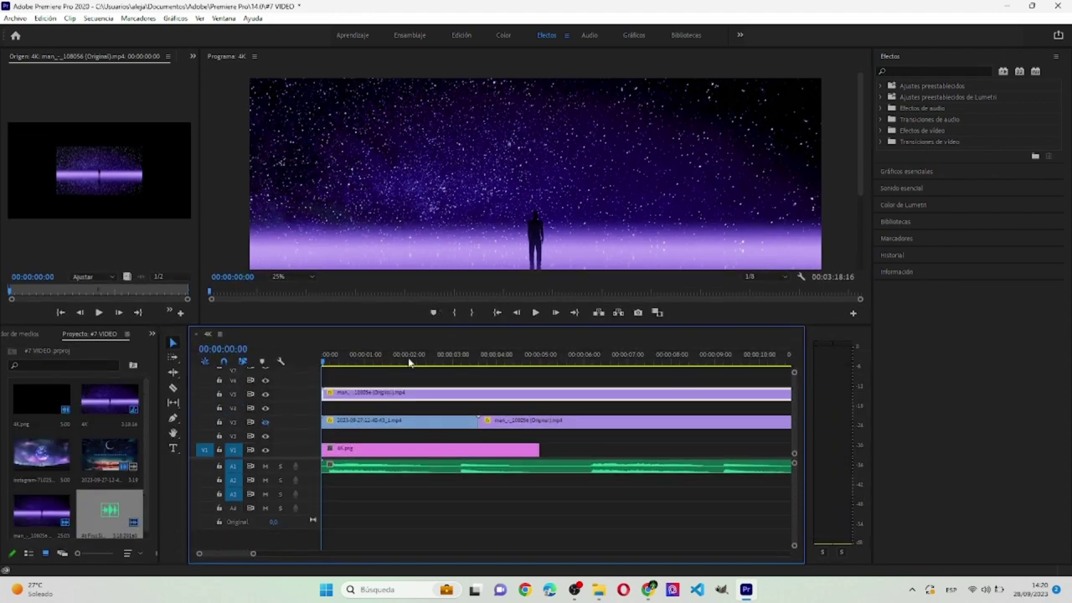
{"action": "left_click_drag", "start_coordinate": [374, 408], "coordinate": [371, 431]}
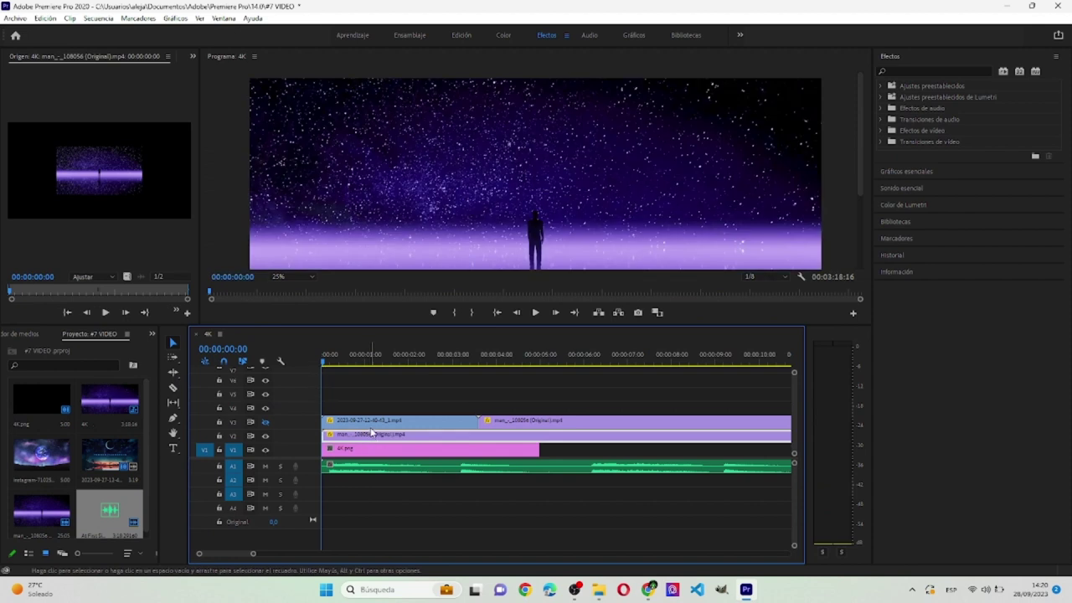
{"action": "key", "text": "space"}
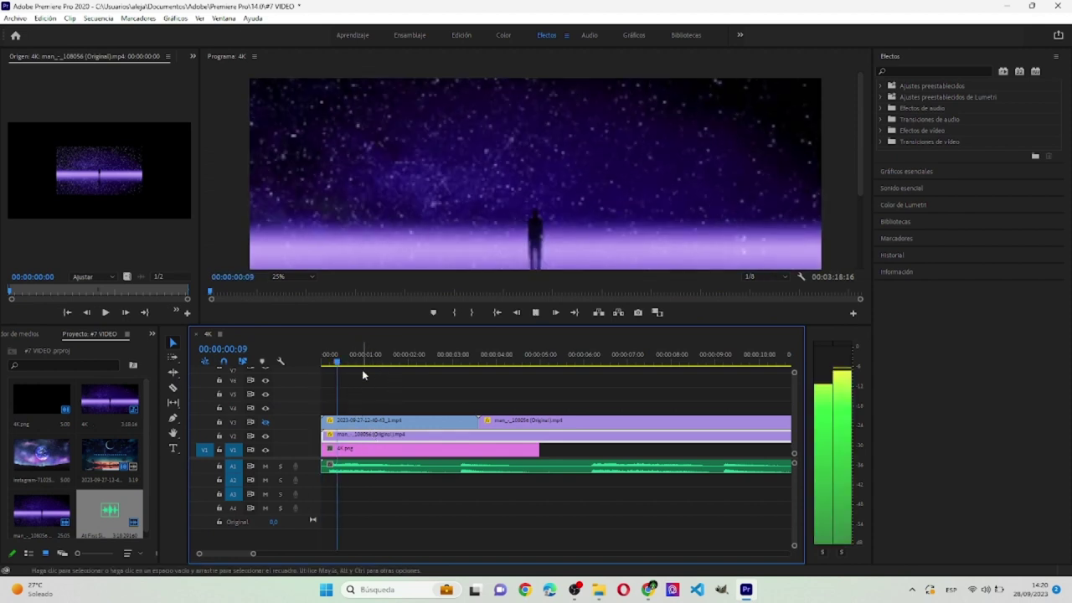
{"action": "key", "text": "space"}
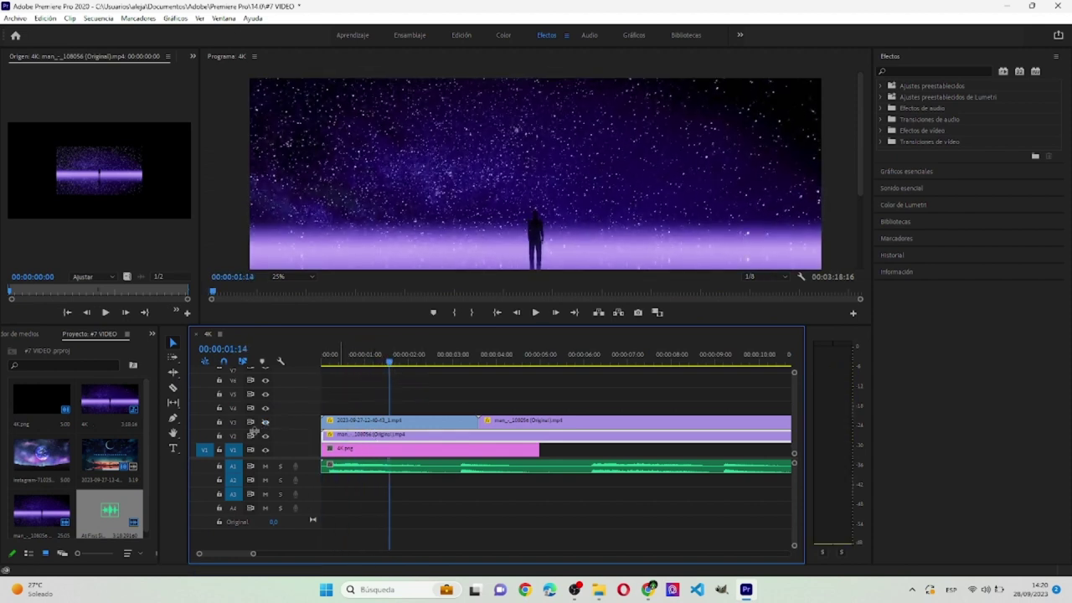
{"action": "left_click", "coordinate": [265, 434]}
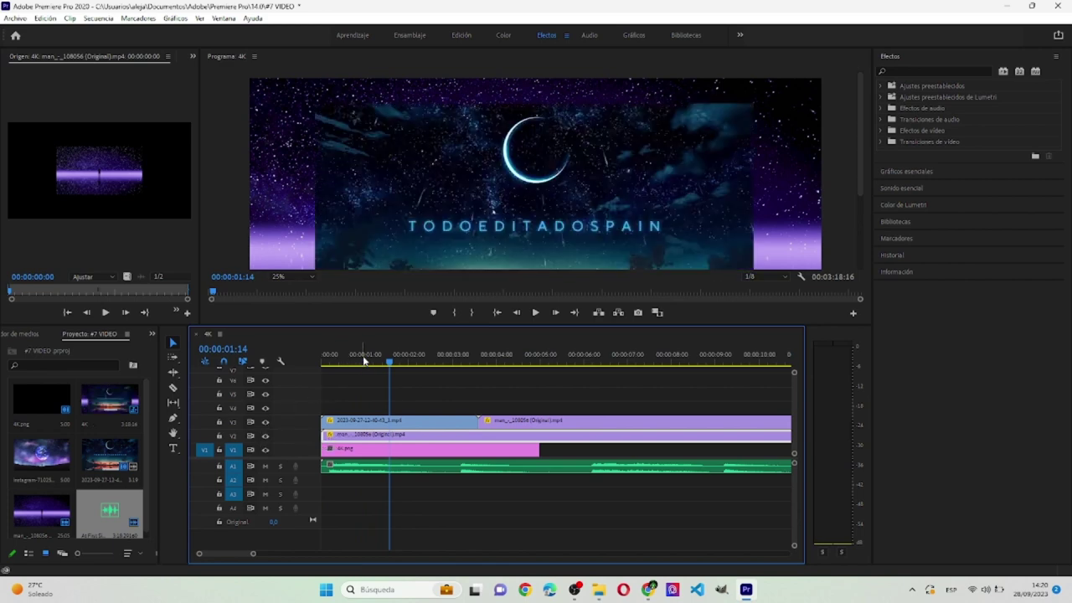
Play the sequence from its start past the intro and delete the man_-_108056 clip following the intro on V3.
{"action": "key", "text": "Home"}
{"action": "key", "text": "space"}
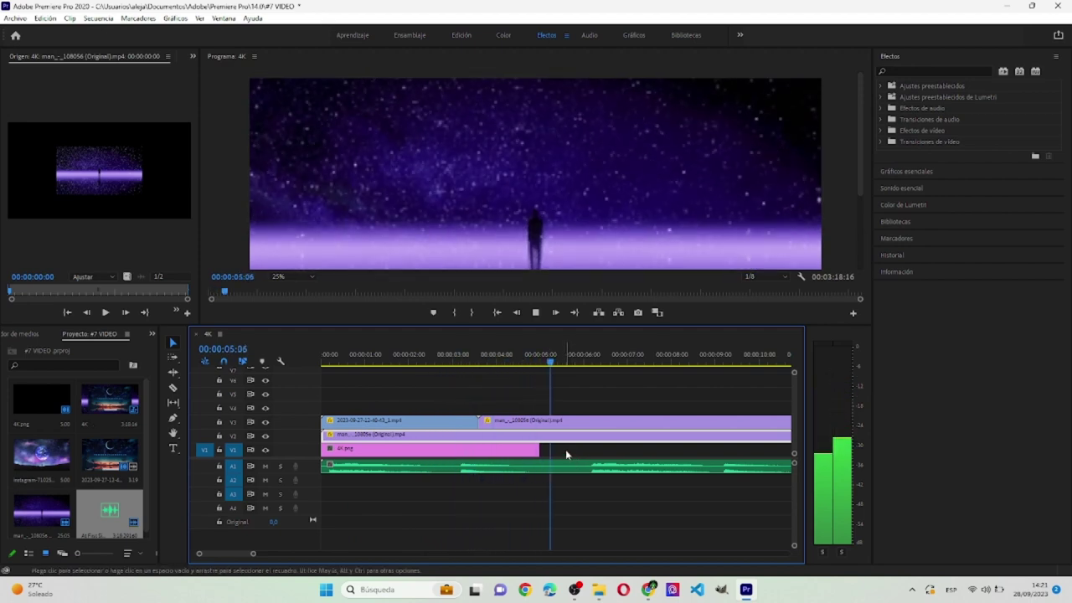
{"action": "key", "text": "space"}
{"action": "left_click", "coordinate": [542, 424]}
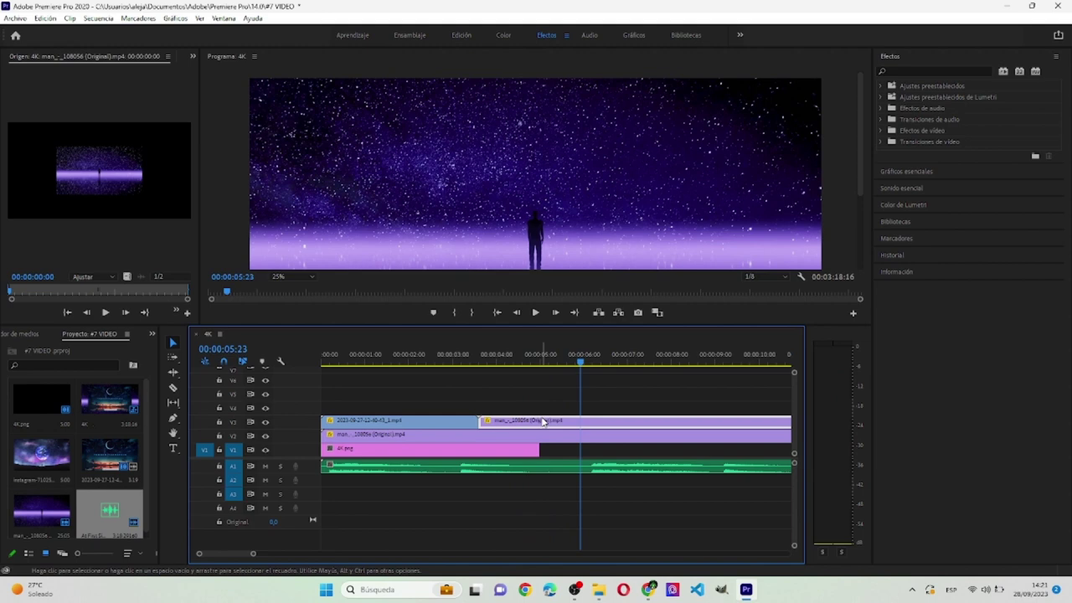
{"action": "key", "text": "Delete"}
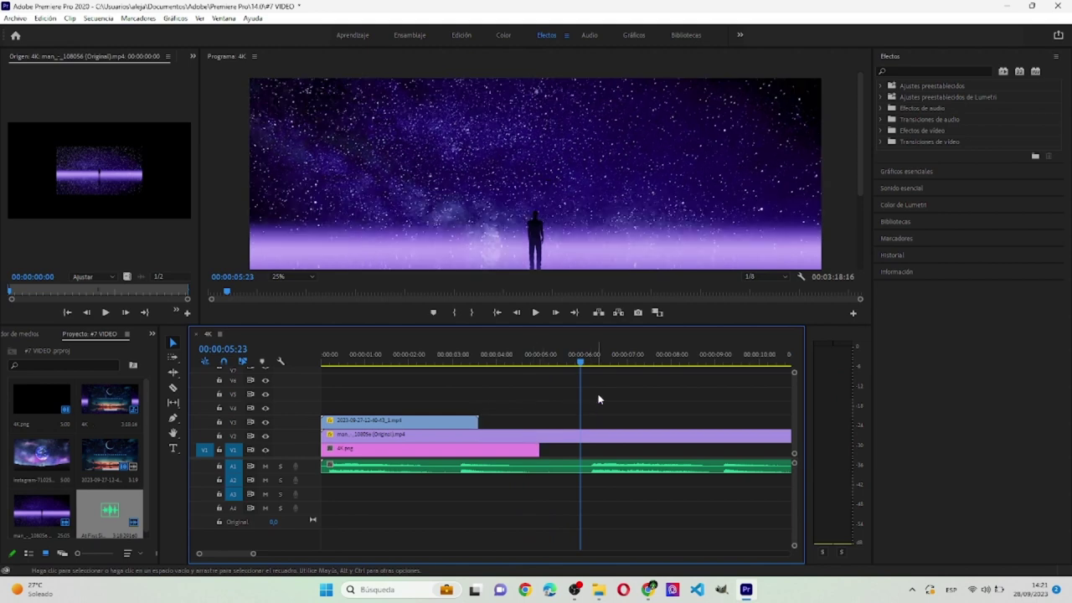
Show the whole sequence length in the timeline and delete the 4K.png clip from V1.
{"action": "left_click_drag", "start_coordinate": [609, 326], "coordinate": [608, 161]}
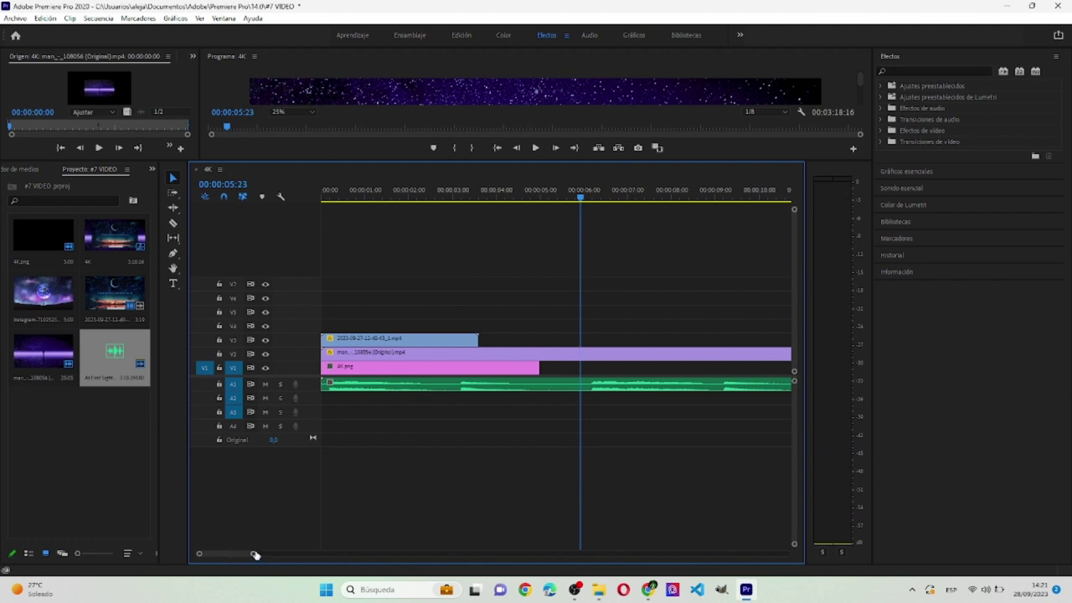
{"action": "left_click_drag", "start_coordinate": [255, 555], "coordinate": [374, 516]}
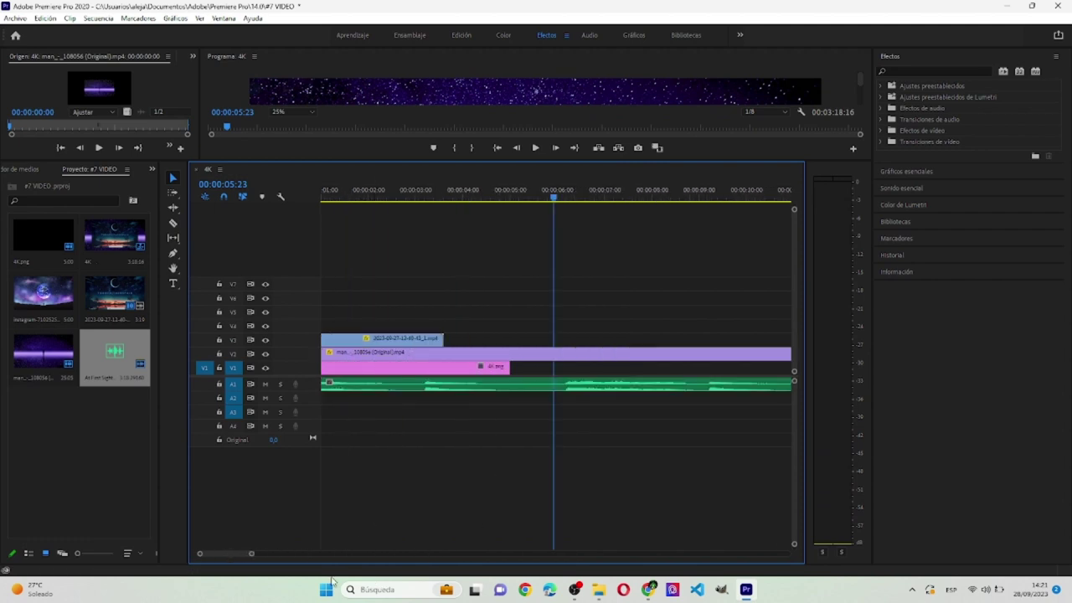
{"action": "left_click_drag", "start_coordinate": [253, 554], "coordinate": [593, 536]}
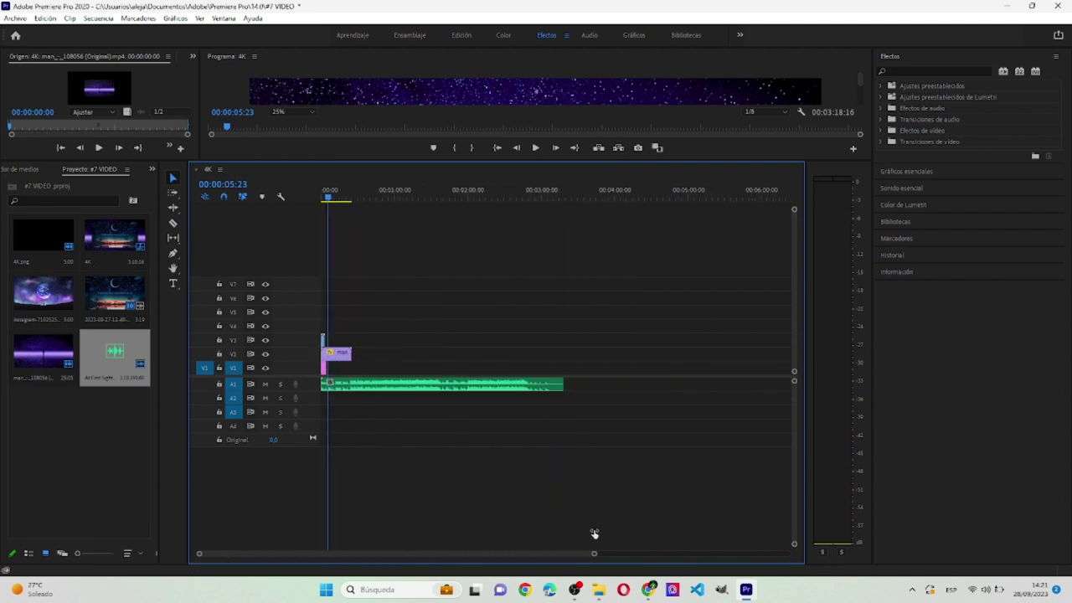
{"action": "left_click", "coordinate": [324, 367]}
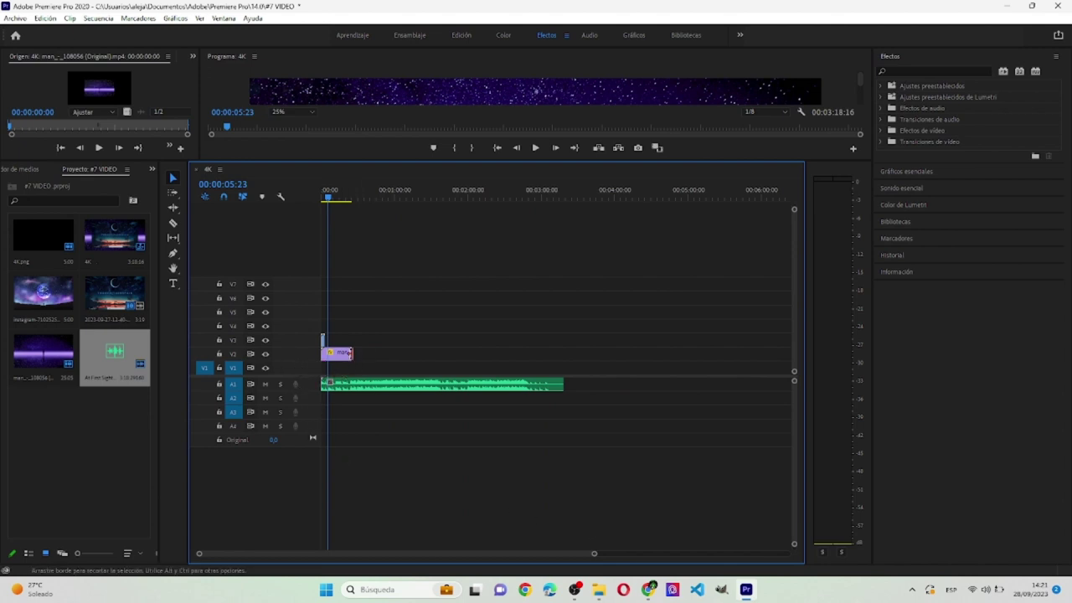
Move the V3 intro clip and the V2 man_-_108056 clip down one track, to V2 and V1, and select the V1 clip.
{"action": "left_click", "coordinate": [341, 355]}
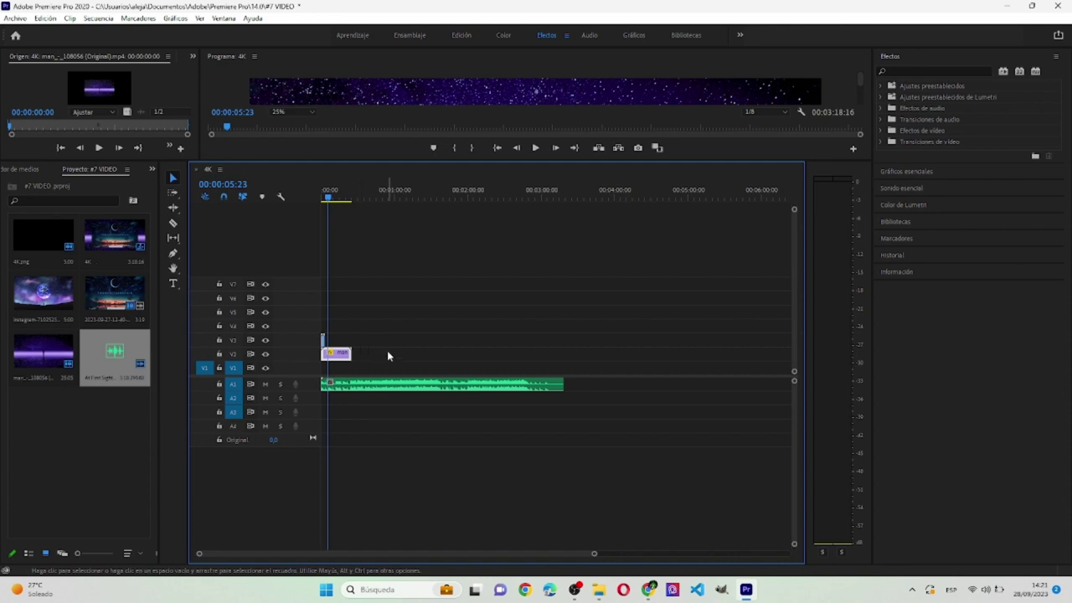
{"action": "left_click_drag", "start_coordinate": [388, 366], "coordinate": [323, 318]}
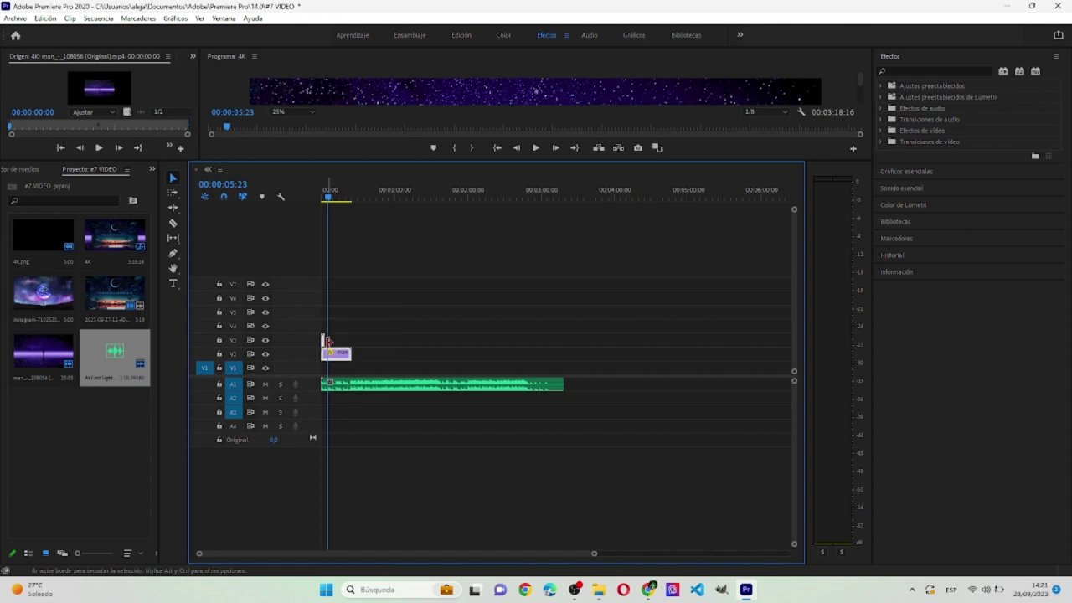
{"action": "left_click_drag", "start_coordinate": [340, 358], "coordinate": [341, 371]}
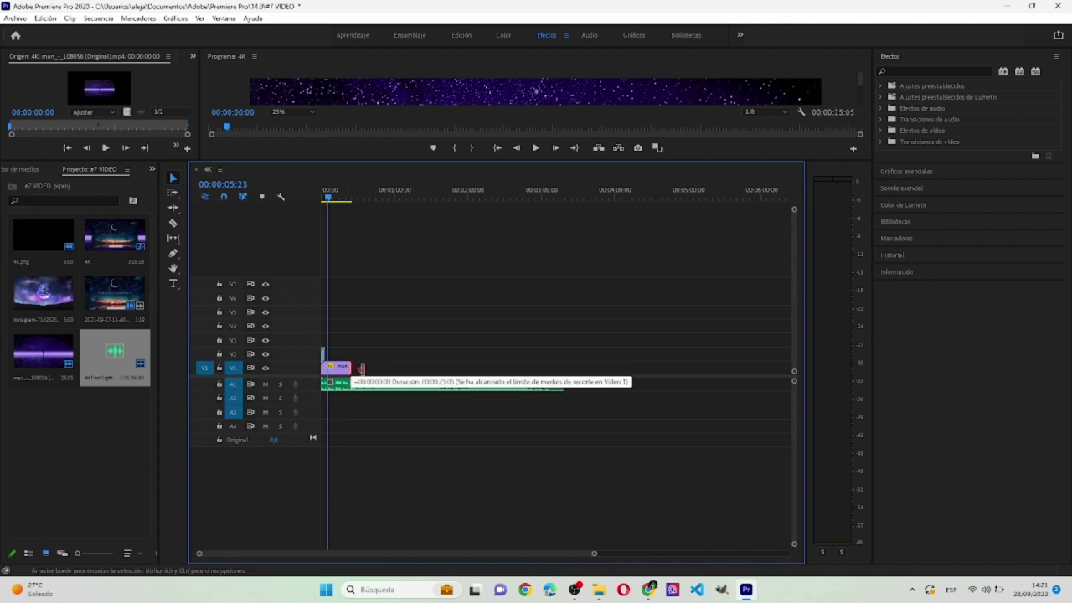
{"action": "left_click", "coordinate": [348, 369]}
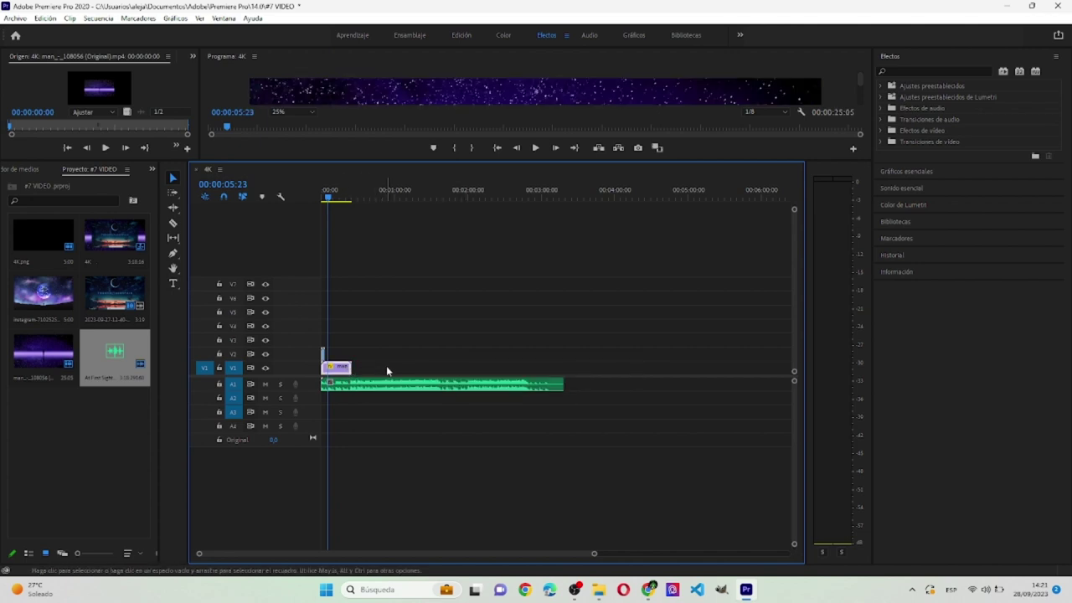
Paste seven copies of the man_-_108056 clip on V1 and close the gap so they directly follow the first one.
{"action": "left_click", "coordinate": [386, 366]}
{"action": "left_click", "coordinate": [359, 189]}
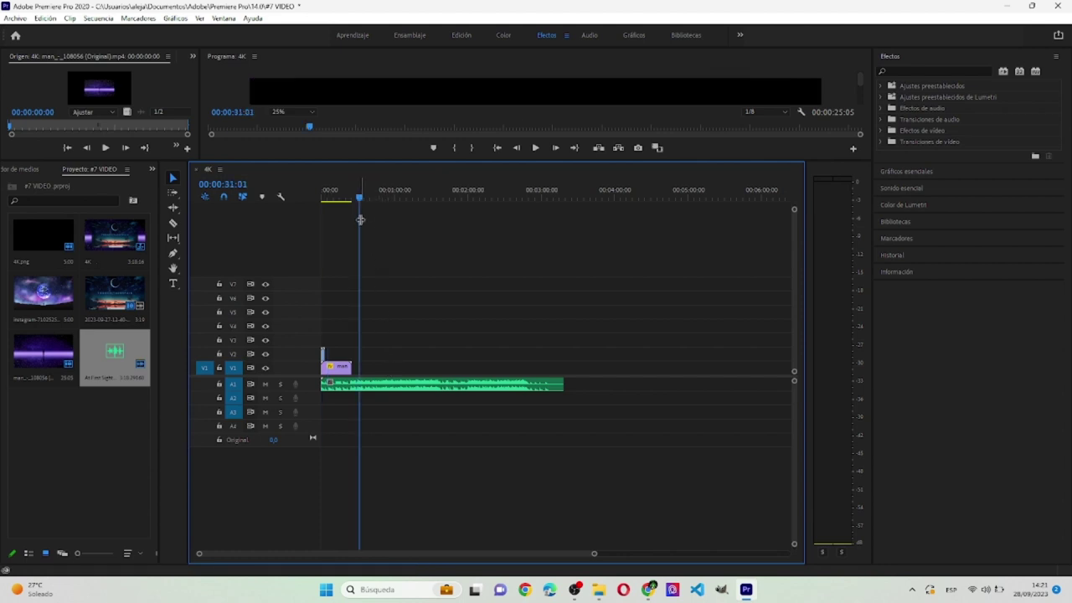
{"action": "key", "text": "ctrl+v"}
{"action": "key", "text": "ctrl+v"}
{"action": "key", "text": "ctrl+v"}
{"action": "key", "text": "ctrl+v"}
{"action": "key", "text": "ctrl+v"}
{"action": "key", "text": "ctrl+v"}
{"action": "key", "text": "ctrl+v"}
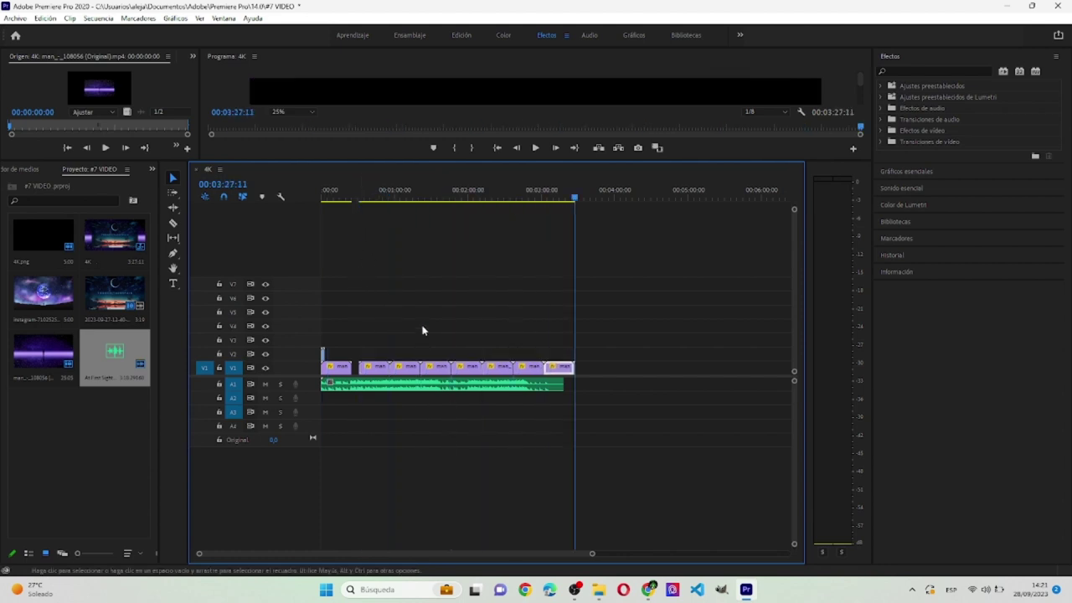
{"action": "left_click_drag", "start_coordinate": [370, 336], "coordinate": [547, 370]}
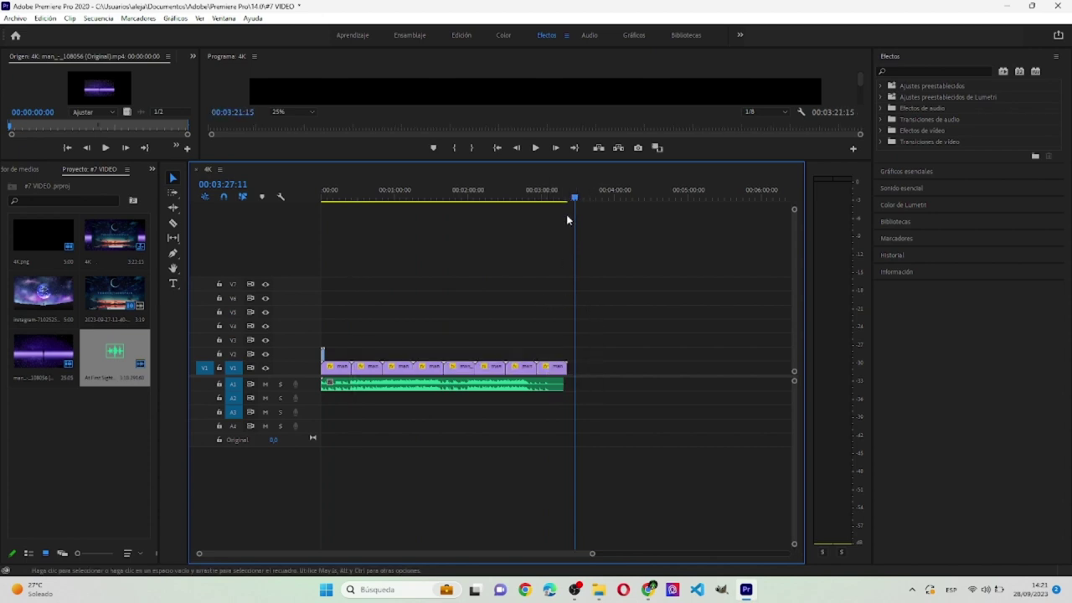
Trim the last man_-_108056 clip on V1 to the end of the music and briefly preview the sequence start.
{"action": "left_click", "coordinate": [561, 188]}
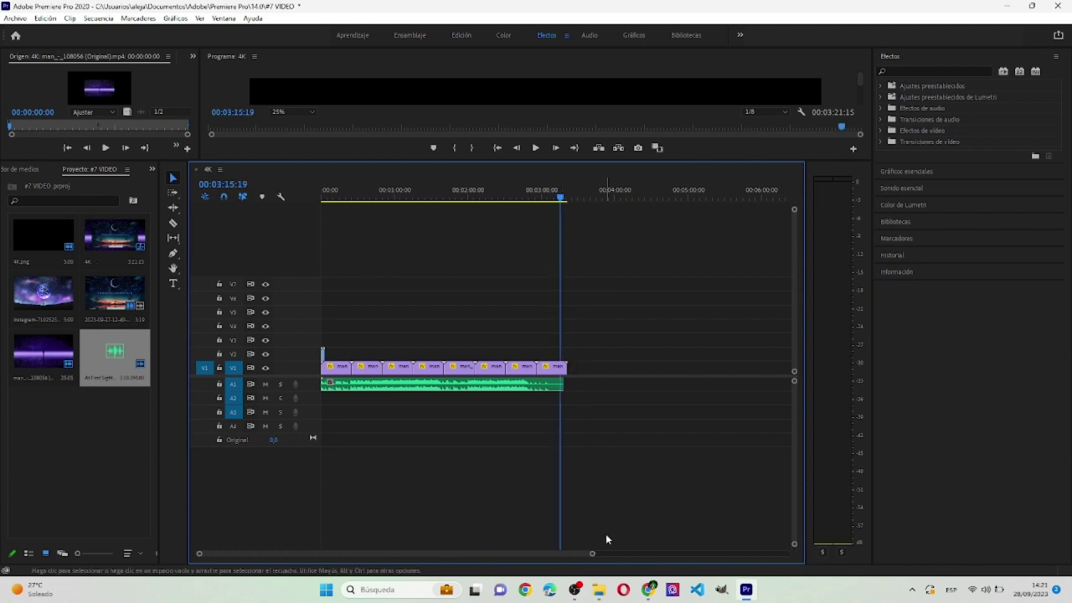
{"action": "left_click_drag", "start_coordinate": [592, 554], "coordinate": [481, 554]}
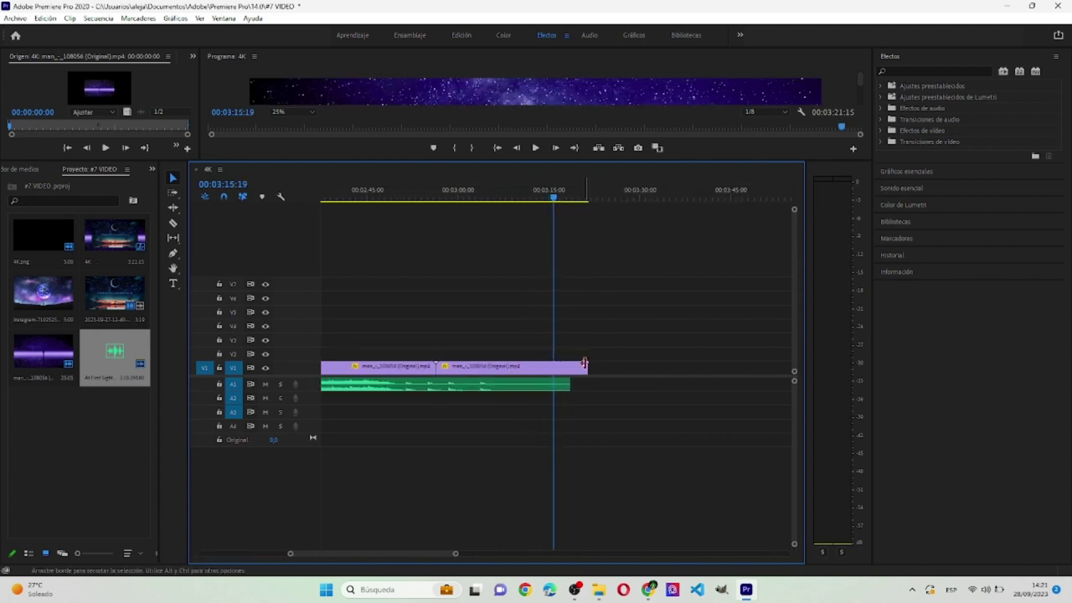
{"action": "left_click_drag", "start_coordinate": [583, 365], "coordinate": [570, 366]}
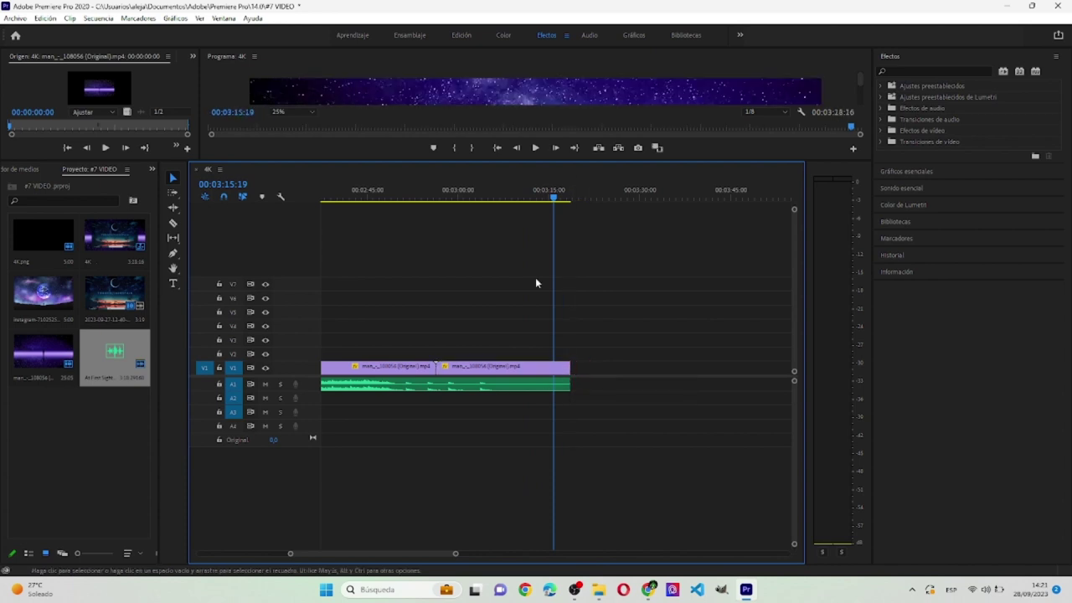
{"action": "left_click_drag", "start_coordinate": [291, 555], "coordinate": [137, 509]}
{"action": "key", "text": "Home"}
{"action": "key", "text": "space"}
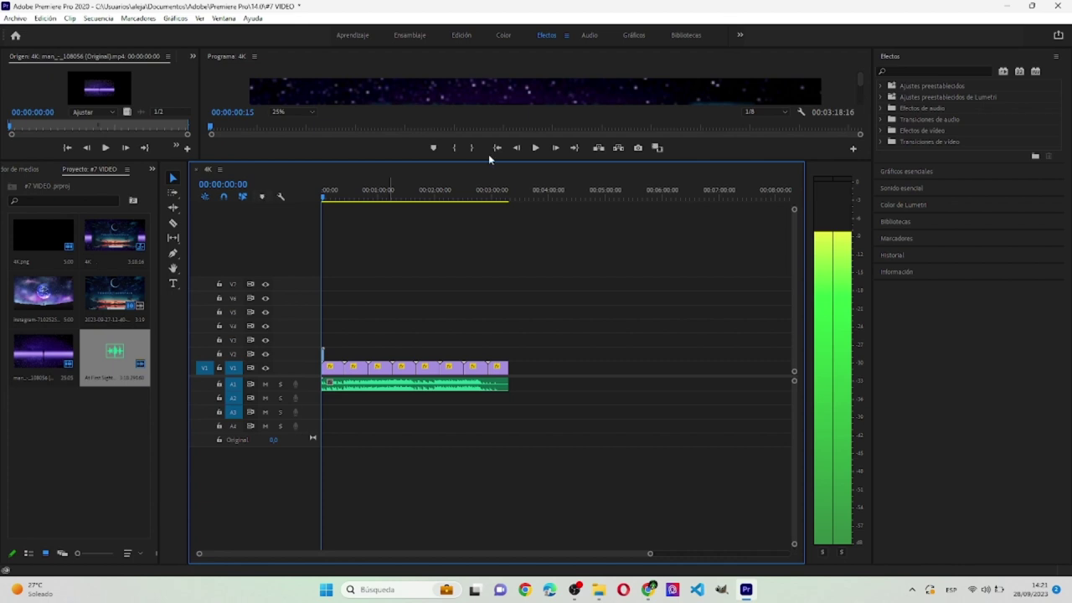
{"action": "key", "text": "space"}
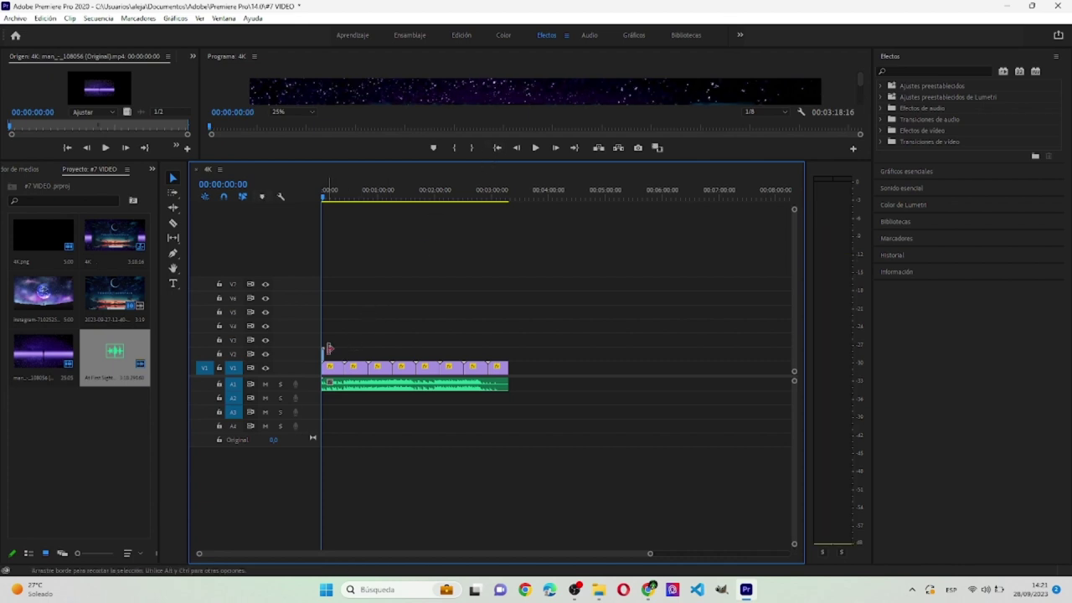
Shift the intro clip on V2 a fraction of a second later, enlarge the program monitor and play past the intro.
{"action": "left_click_drag", "start_coordinate": [650, 554], "coordinate": [627, 555]}
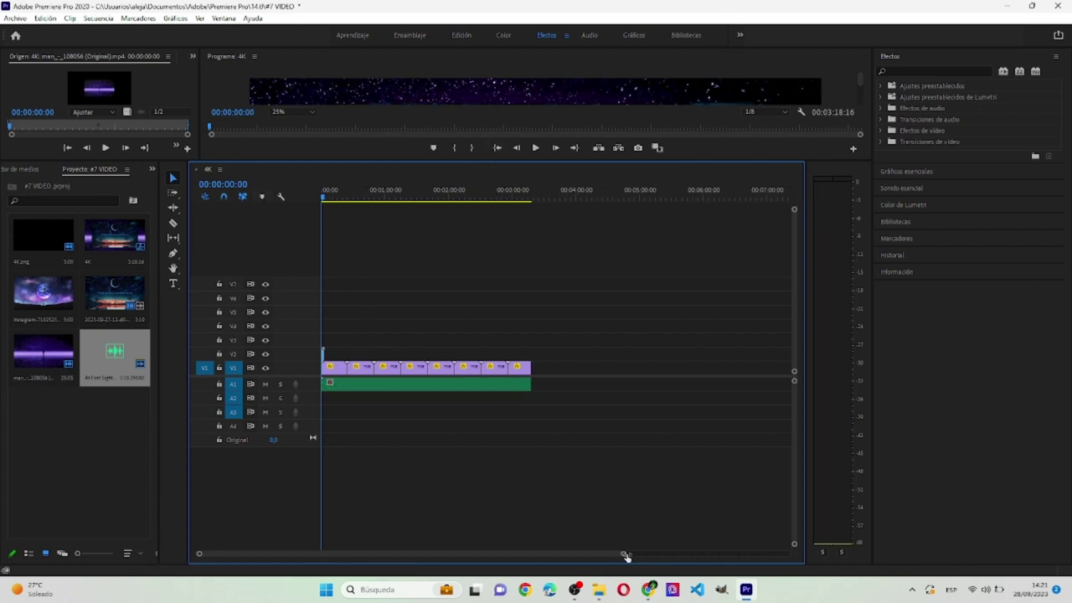
{"action": "key", "text": "ctrl+z"}
{"action": "key", "text": "ctrl+z"}
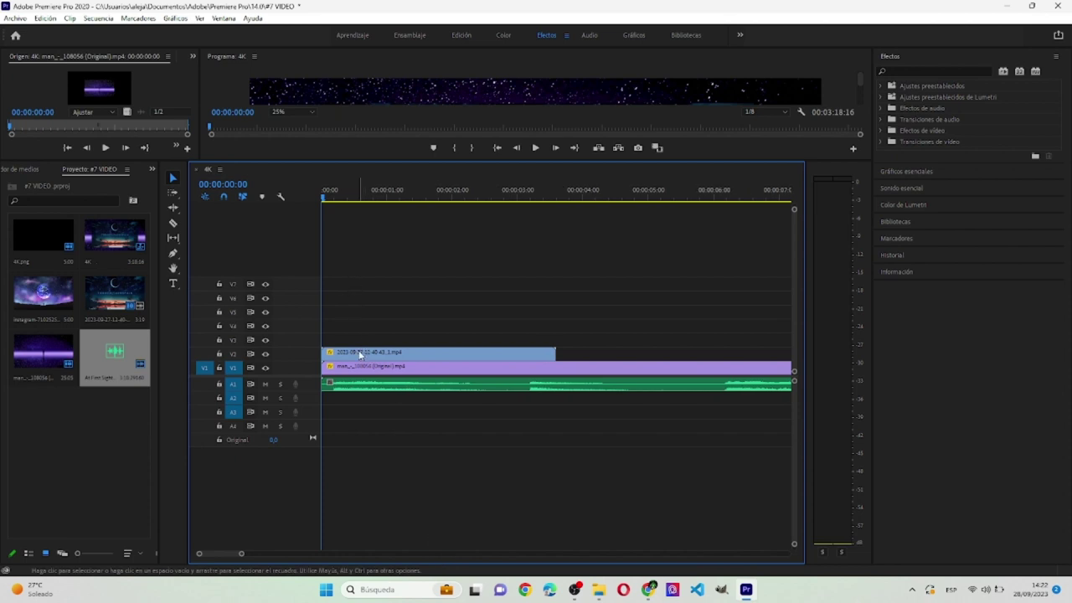
{"action": "left_click_drag", "start_coordinate": [358, 350], "coordinate": [387, 359]}
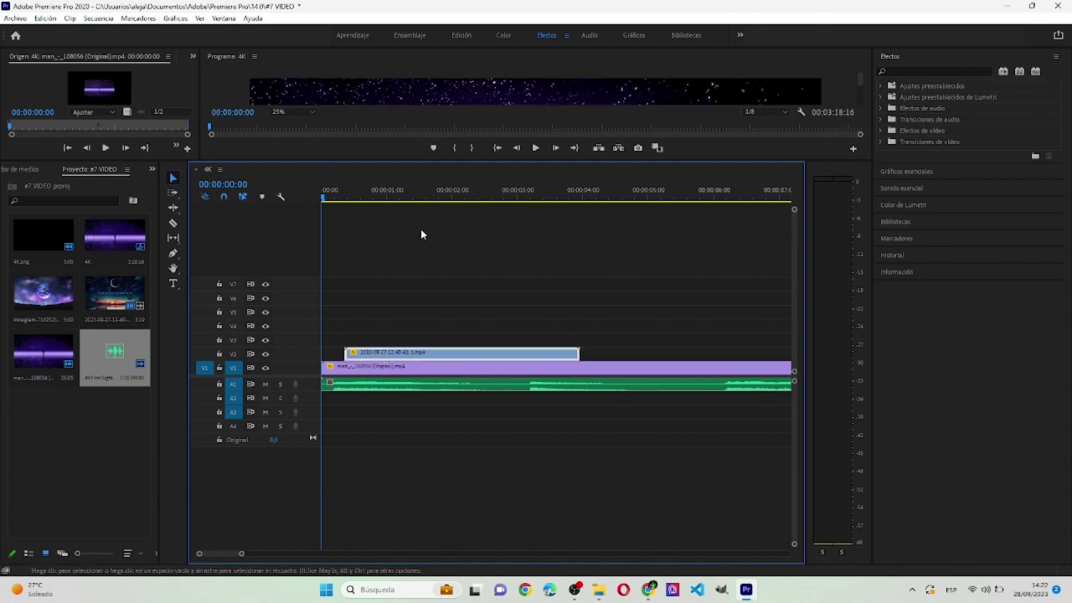
{"action": "left_click_drag", "start_coordinate": [464, 161], "coordinate": [437, 450]}
{"action": "key", "text": "space"}
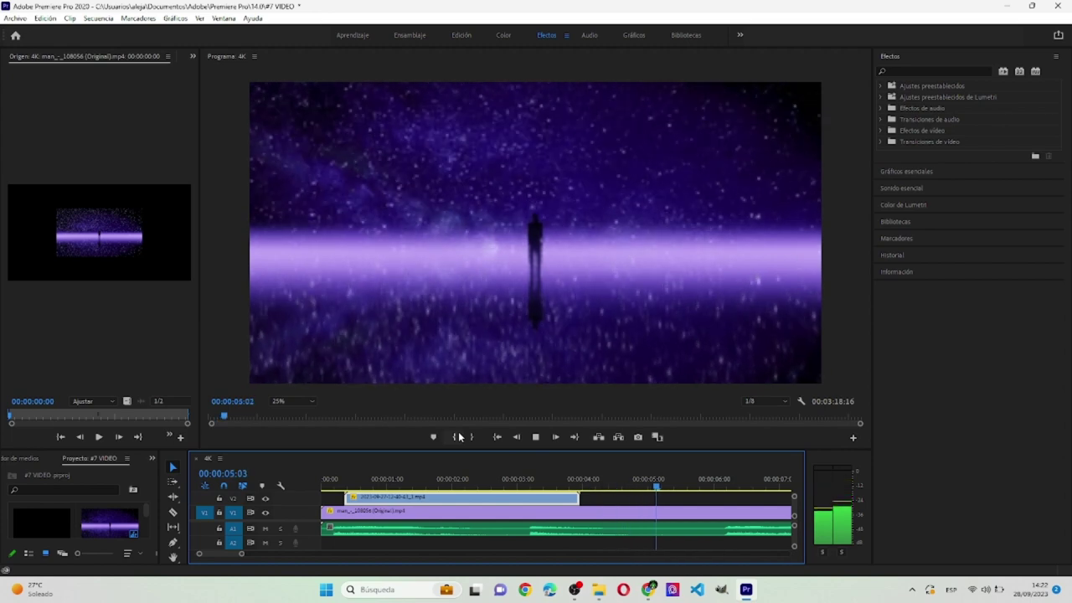
{"action": "key", "text": "space"}
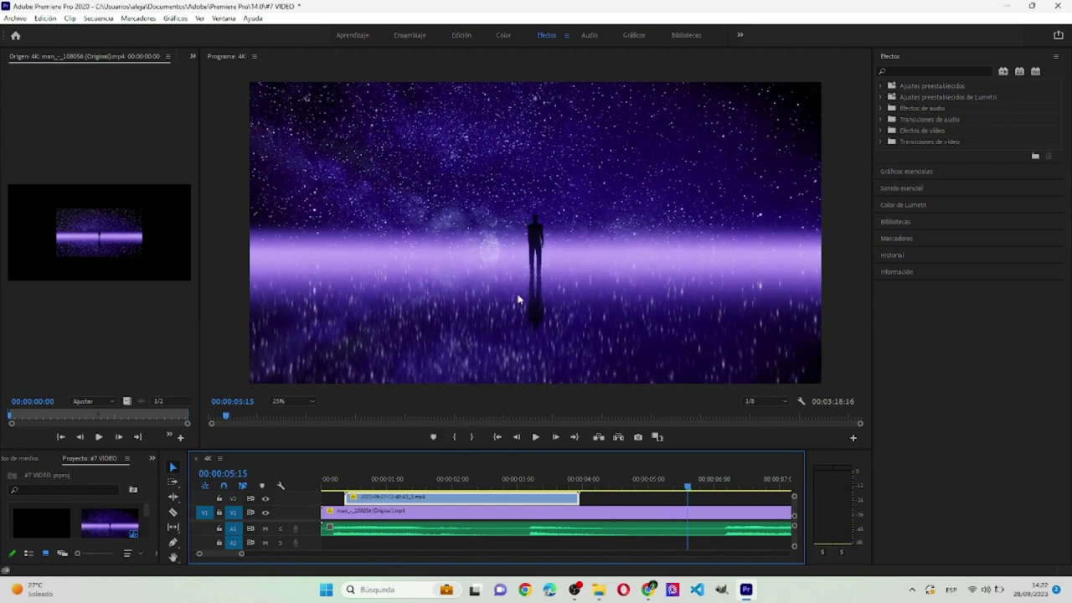
Export the 4K sequence with video and audio in H.264 format as 4K.mp4.
{"action": "left_click", "coordinate": [15, 18]}
{"action": "mouse_move", "coordinate": [173, 350]}
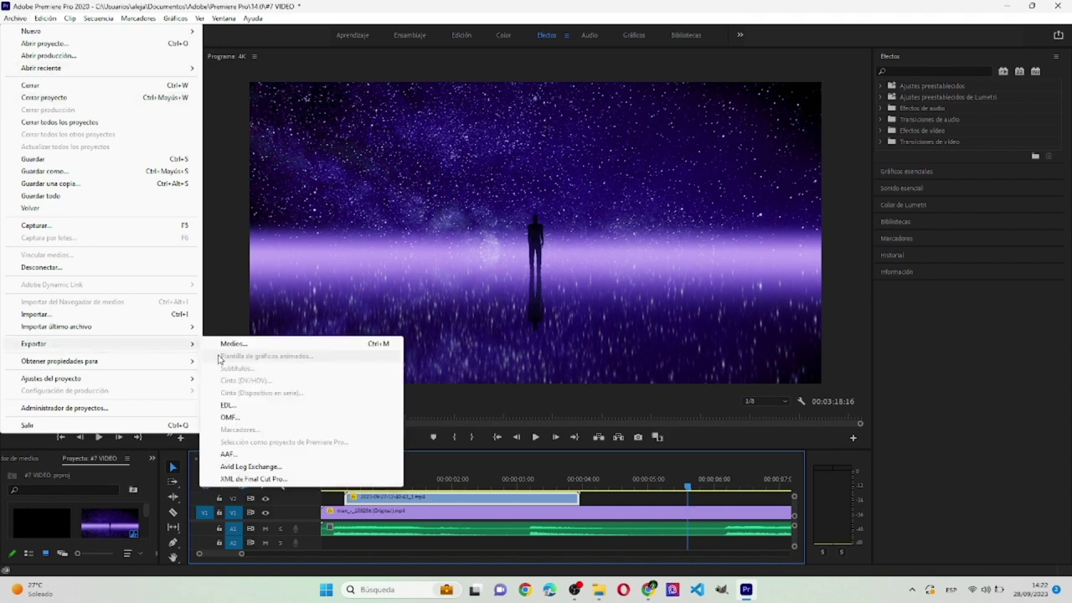
{"action": "left_click", "coordinate": [235, 343]}
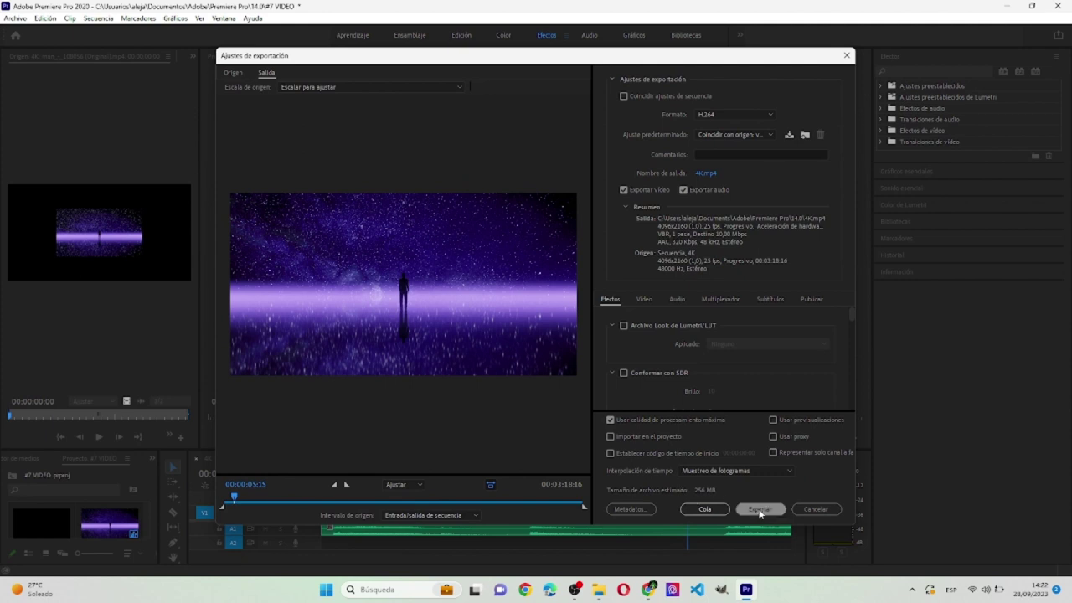
{"action": "left_click", "coordinate": [760, 510]}
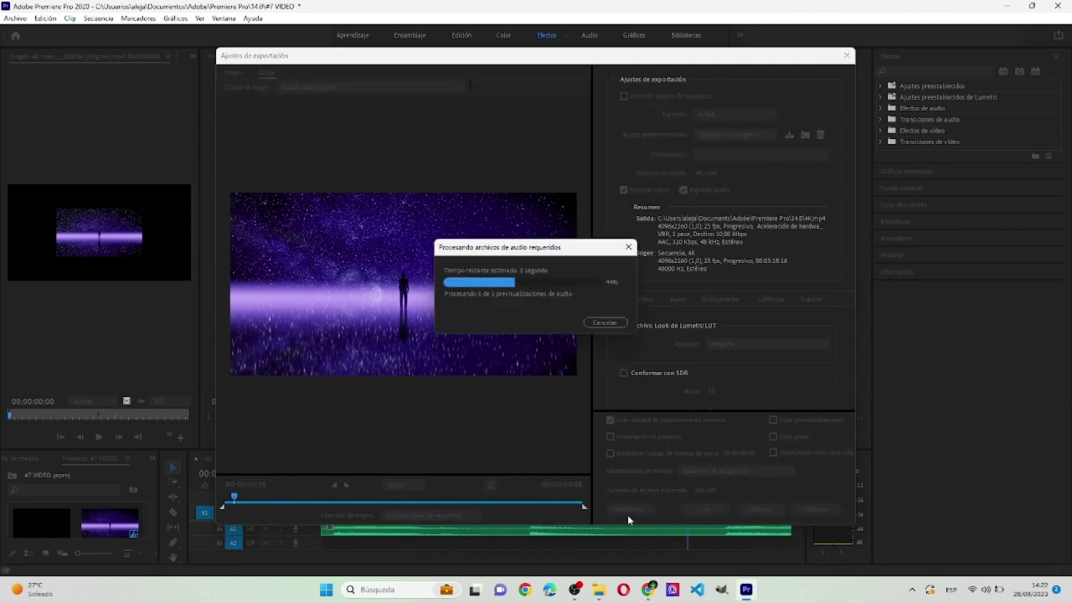
Open the Documentos > Adobe > Premiere Pro > 14.0 output folder in File Explorer, and return to the export in Premiere Pro.
{"action": "left_click", "coordinate": [600, 589]}
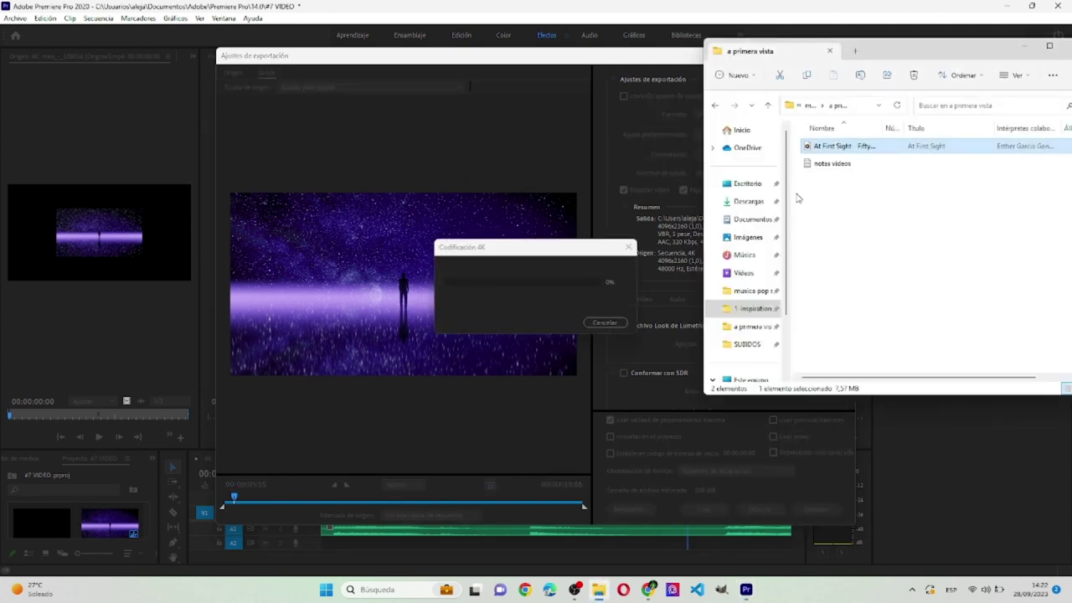
{"action": "left_click", "coordinate": [751, 219]}
{"action": "double_click", "coordinate": [838, 187]}
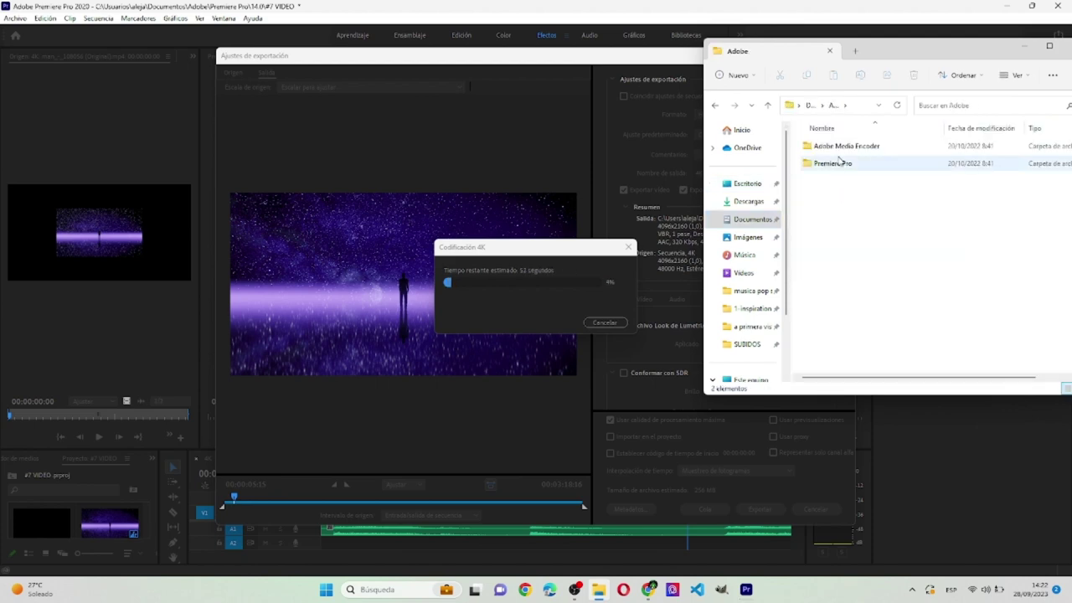
{"action": "double_click", "coordinate": [841, 162]}
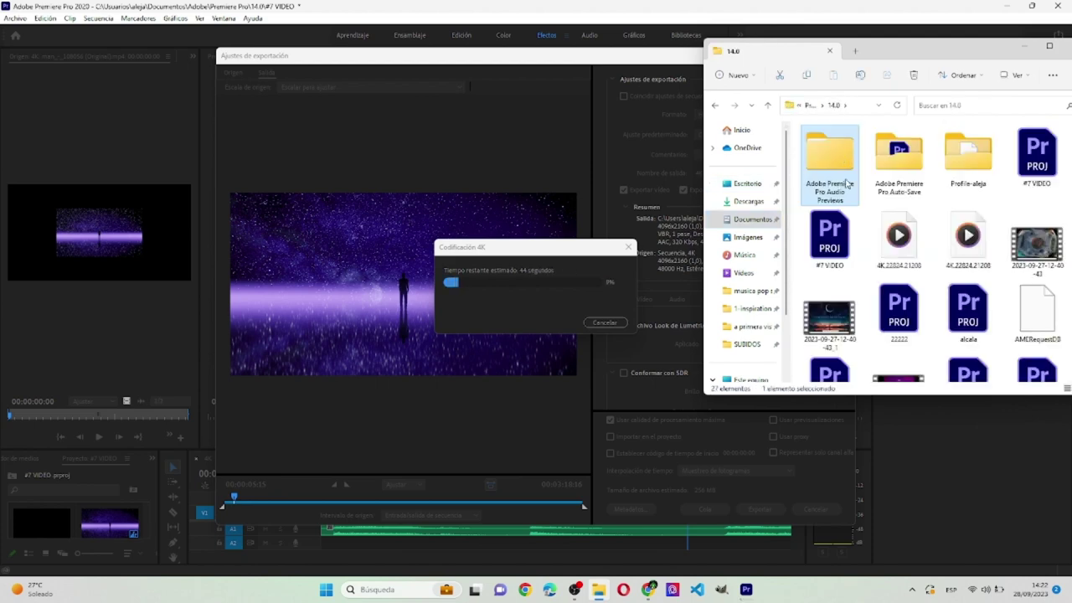
{"action": "left_click", "coordinate": [636, 310]}
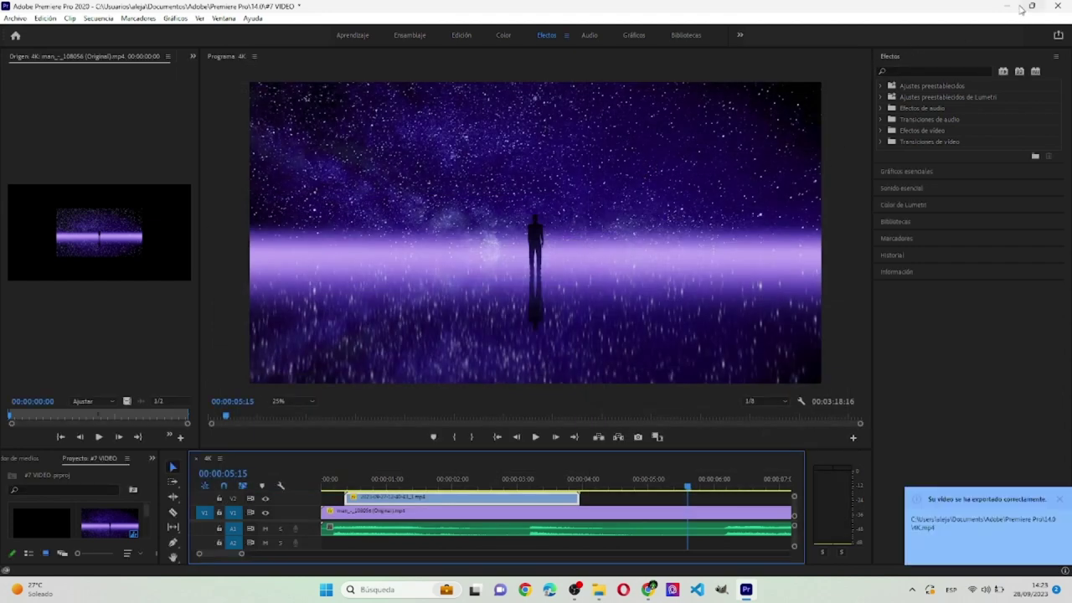
Refresh the 14.0 folder in File Explorer and watch the exported 4K video full screen in the media player, and close the player.
{"action": "left_click", "coordinate": [598, 590]}
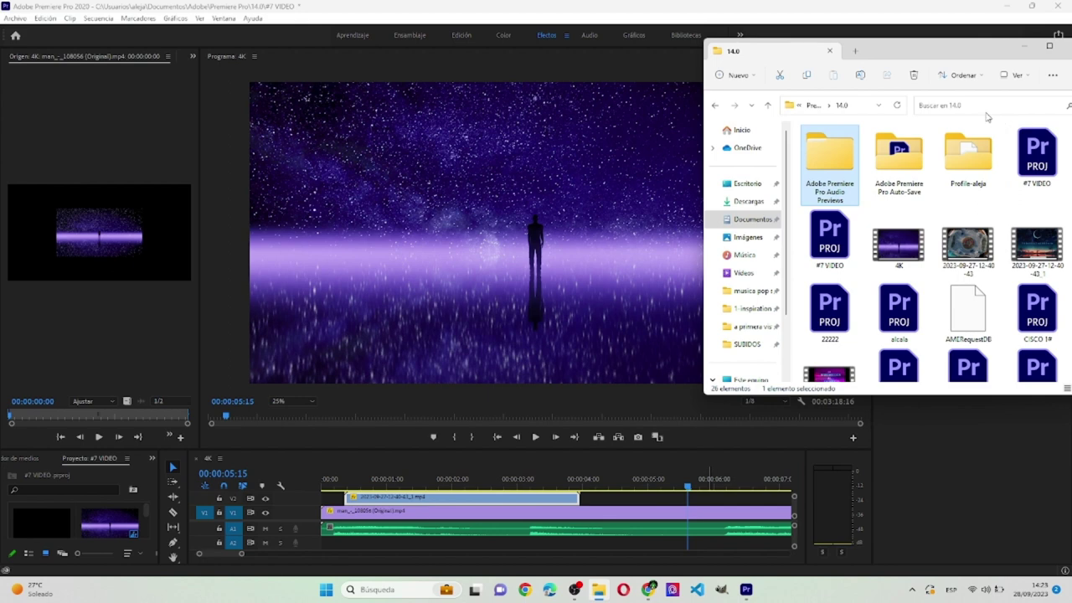
{"action": "left_click", "coordinate": [896, 107]}
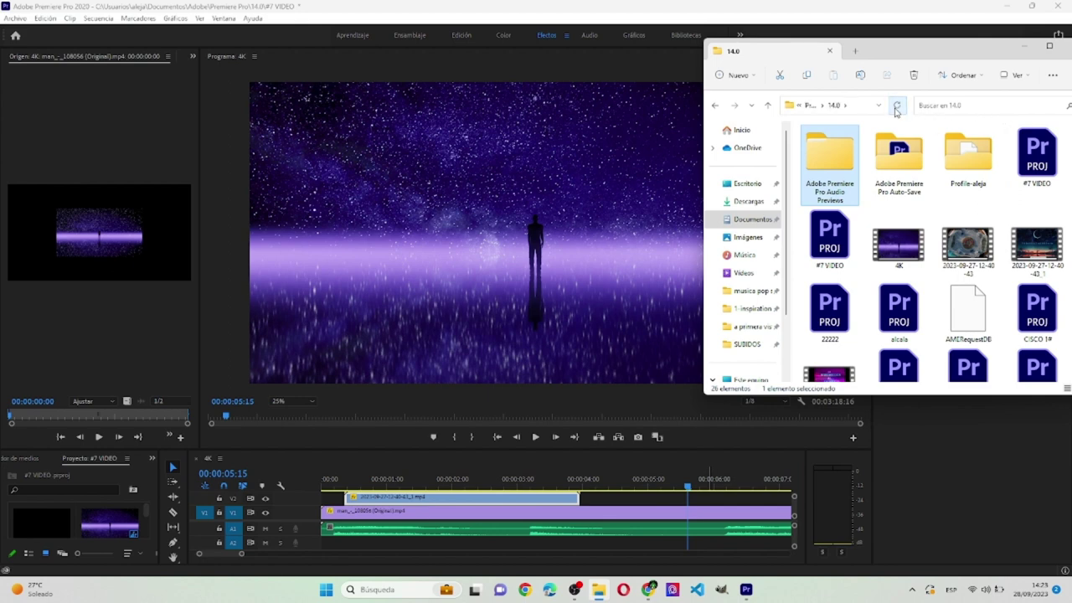
{"action": "double_click", "coordinate": [897, 256]}
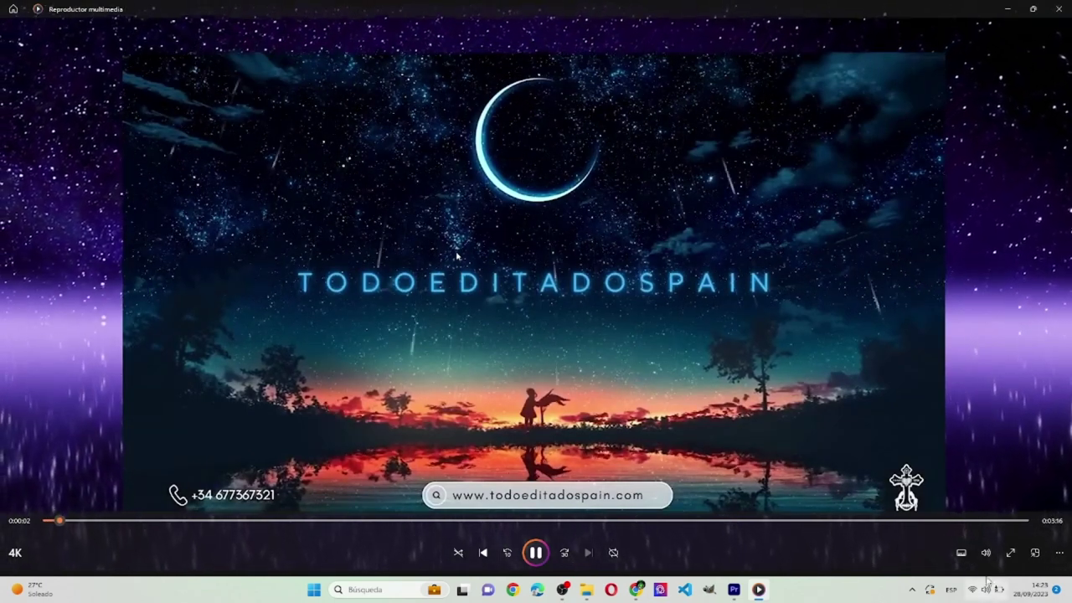
{"action": "left_click", "coordinate": [1010, 557]}
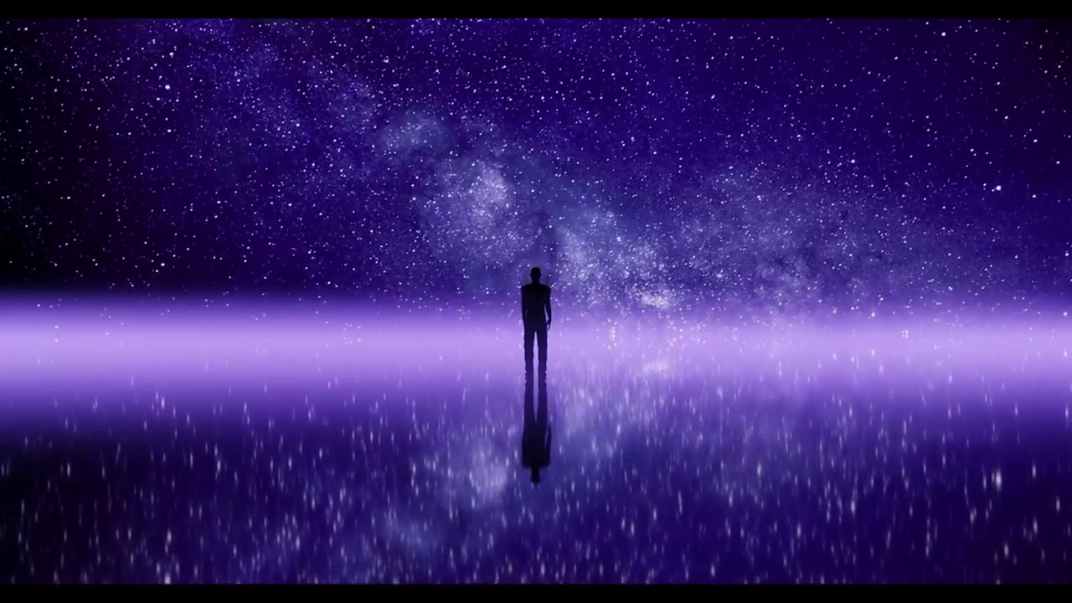
{"action": "mouse_move", "coordinate": [871, 480]}
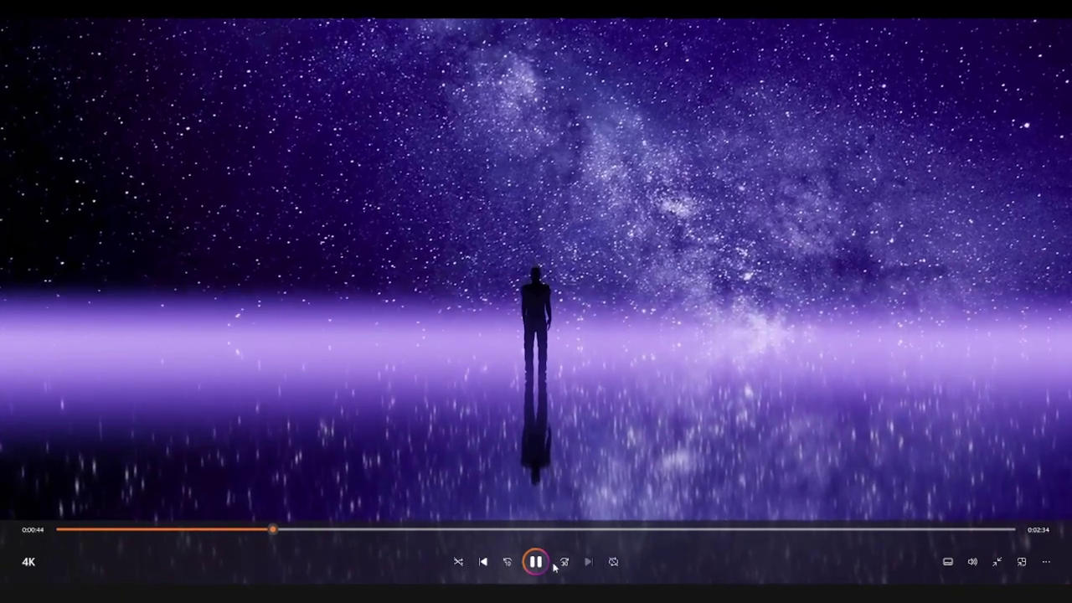
{"action": "key", "text": "space"}
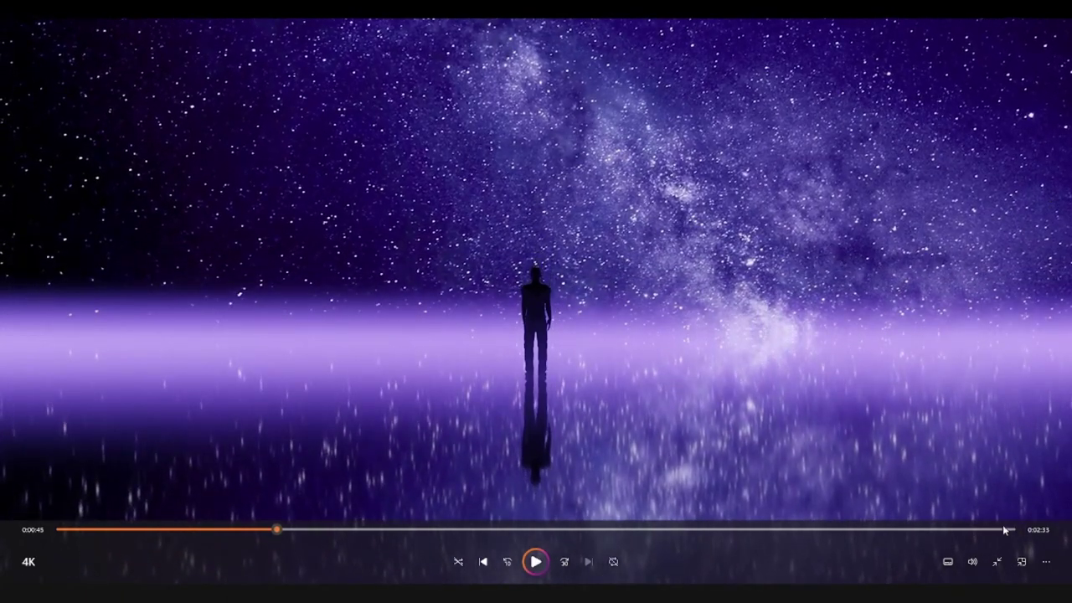
{"action": "left_click", "coordinate": [997, 561]}
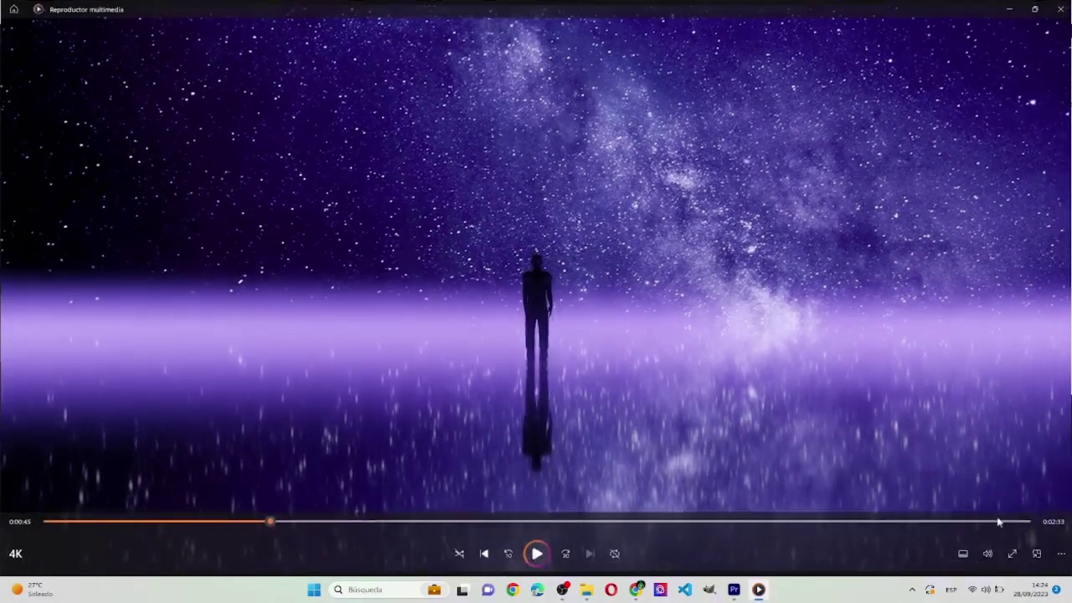
{"action": "left_click", "coordinate": [1057, 9]}
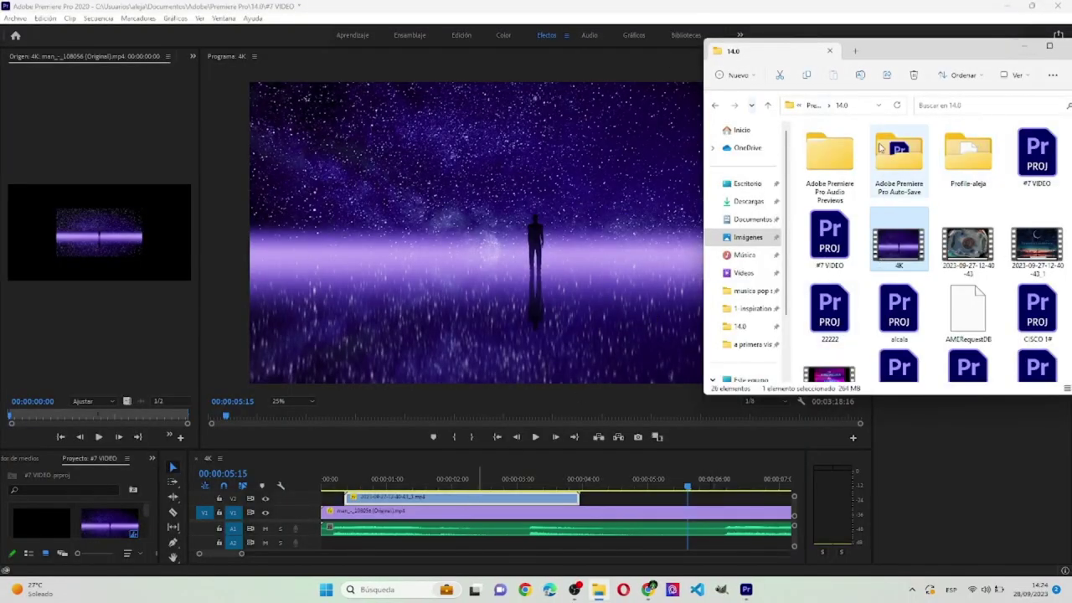
Move the exported 4K video from the 14.0 folder into the "a primera vista" folder inside "musica pop sin copyright".
{"action": "left_click", "coordinate": [804, 104]}
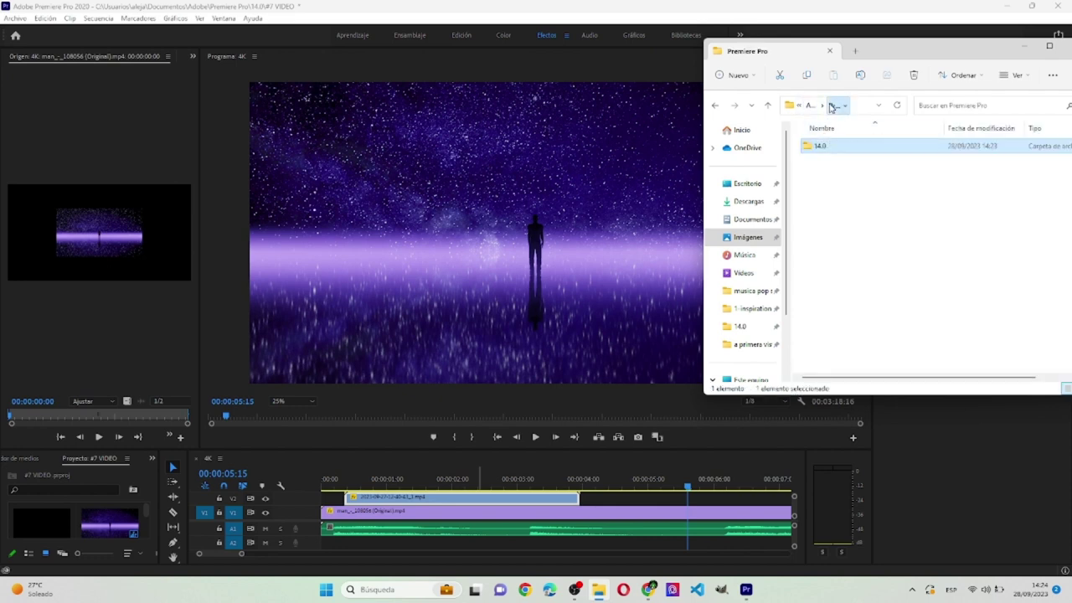
{"action": "double_click", "coordinate": [831, 146]}
{"action": "left_click", "coordinate": [902, 244]}
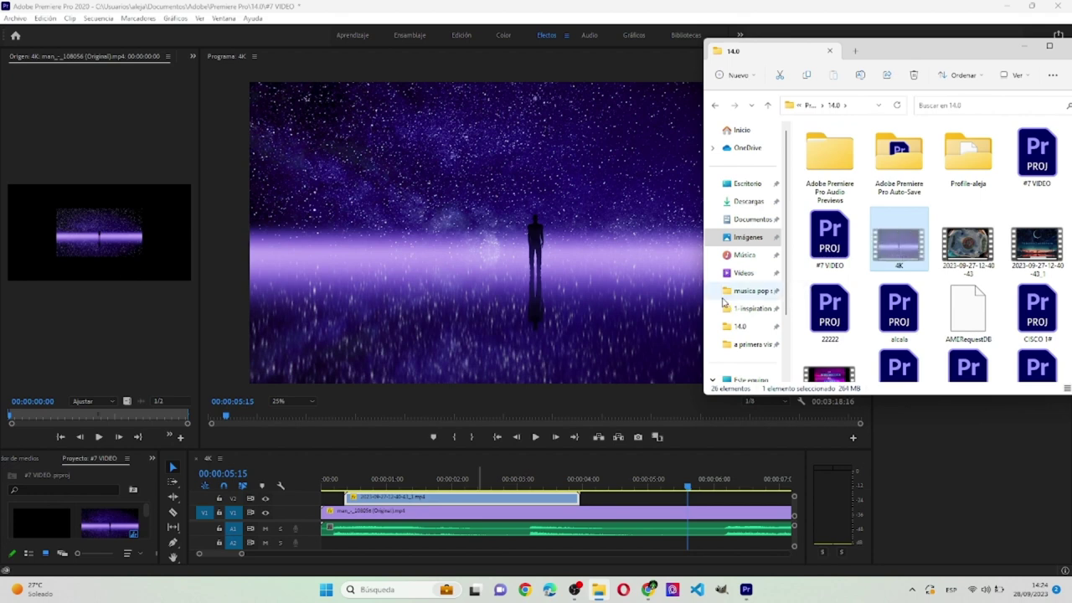
{"action": "left_click", "coordinate": [753, 308]}
{"action": "left_click", "coordinate": [809, 105]}
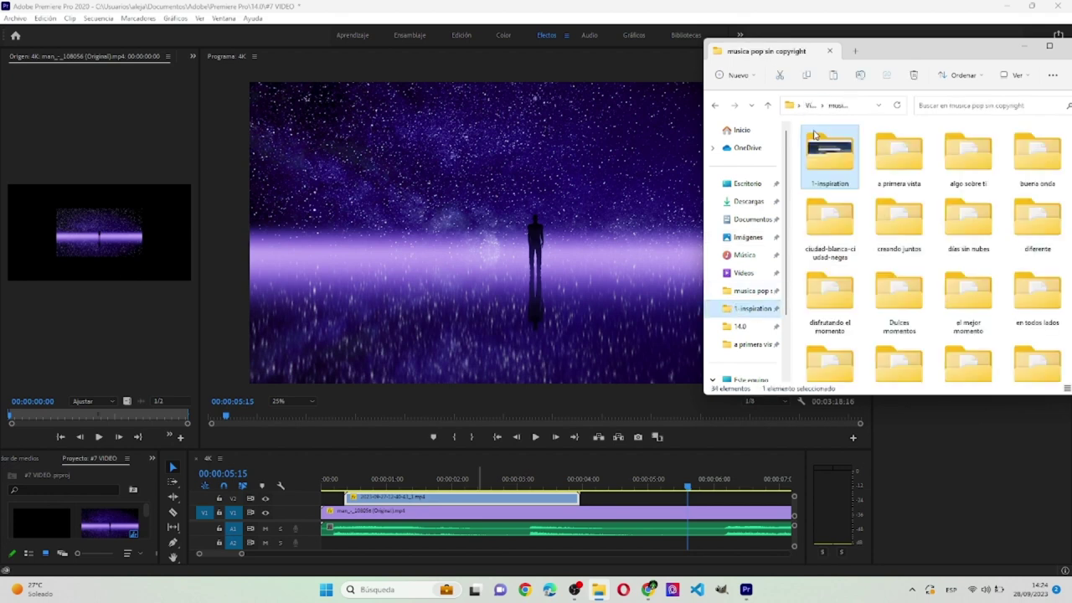
{"action": "double_click", "coordinate": [903, 151]}
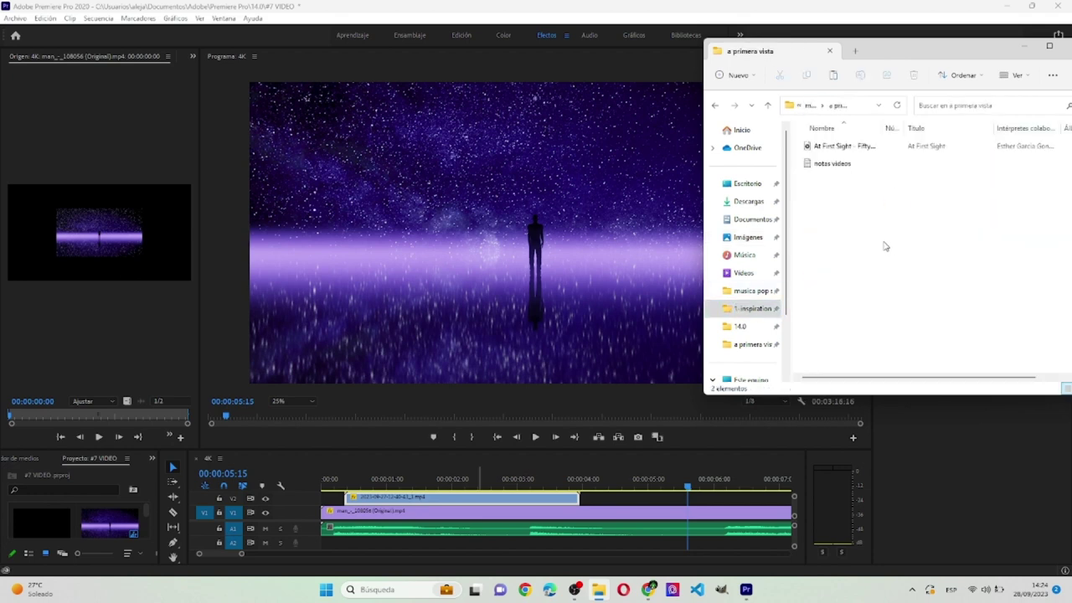
{"action": "key", "text": "ctrl+v"}
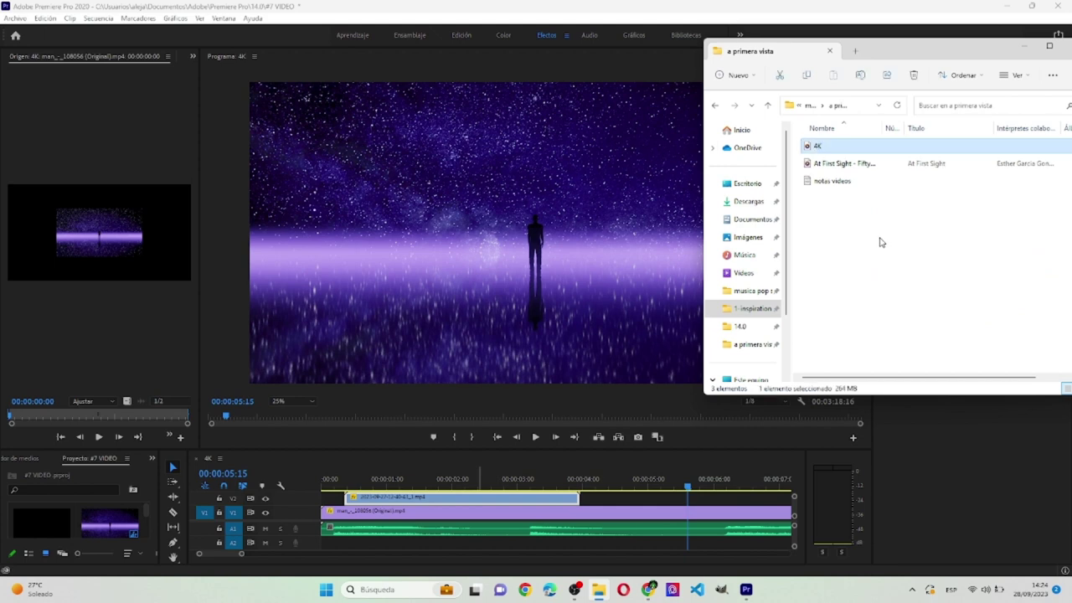
Rename the moved 4K video file as "a primera vista".
{"action": "left_click", "coordinate": [817, 147]}
{"action": "type", "text": "a primera vista"}
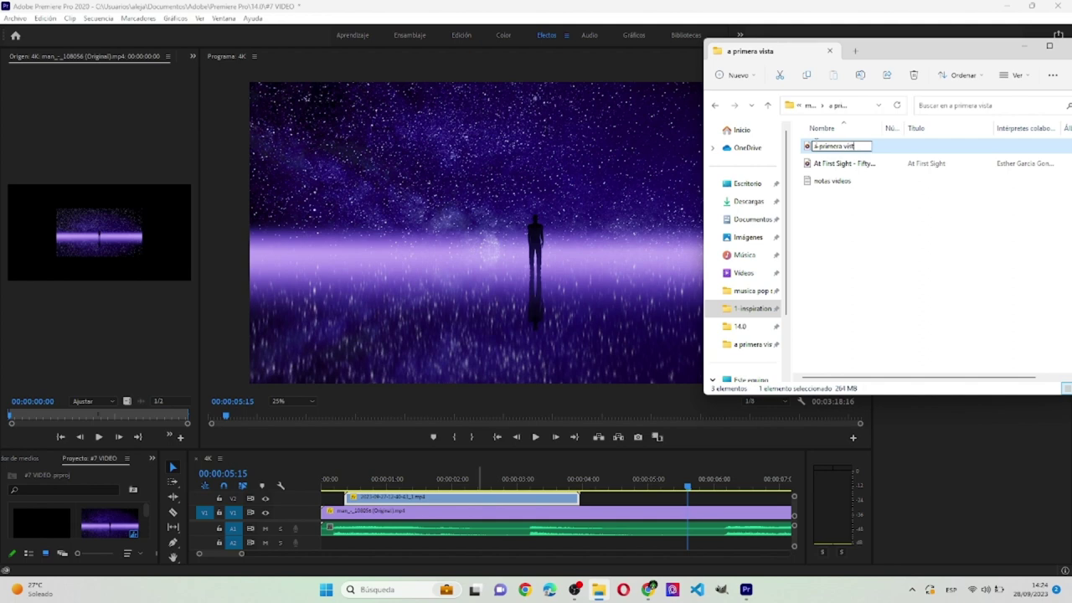
{"action": "key", "text": "Return"}
{"action": "left_click", "coordinate": [876, 254]}
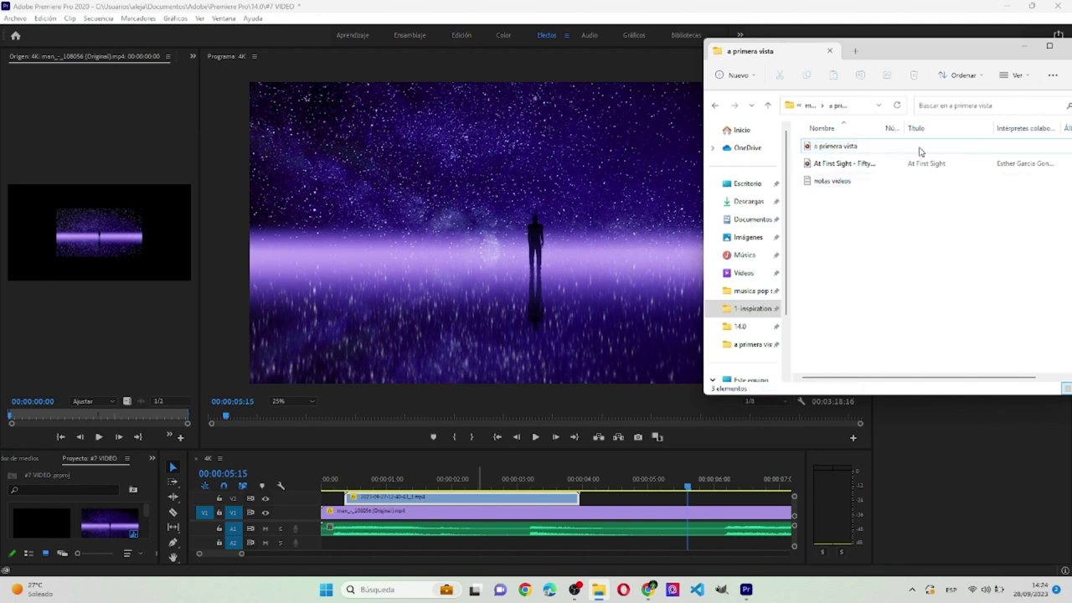
Rename the "a primera vista" video file as "a primera vista prueba", and minimize the File Explorer window to return to Premiere Pro.
{"action": "left_click_drag", "start_coordinate": [975, 55], "coordinate": [929, 58]}
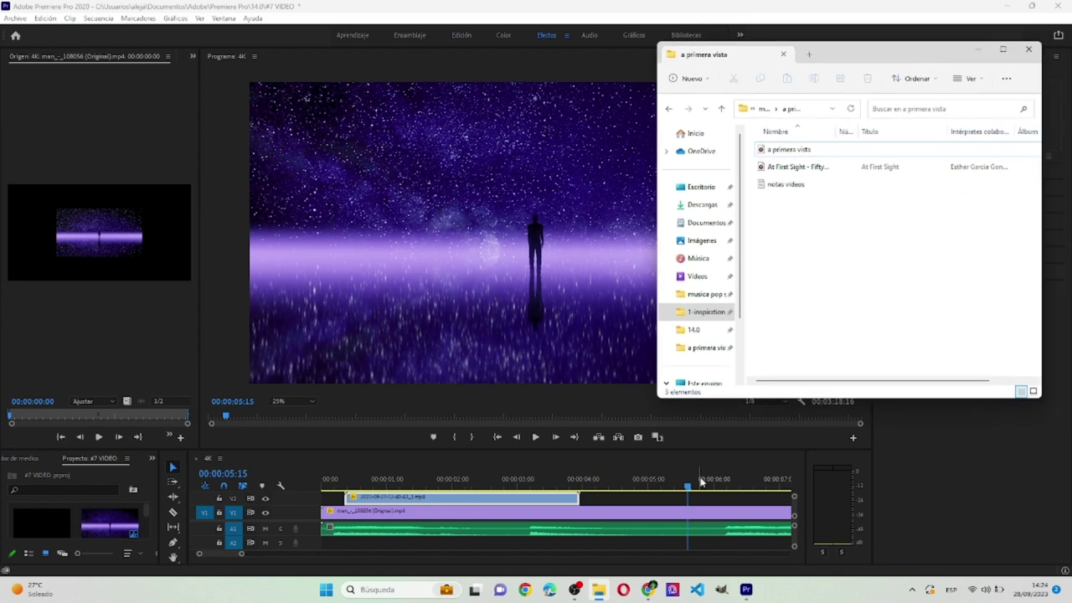
{"action": "left_click", "coordinate": [806, 150]}
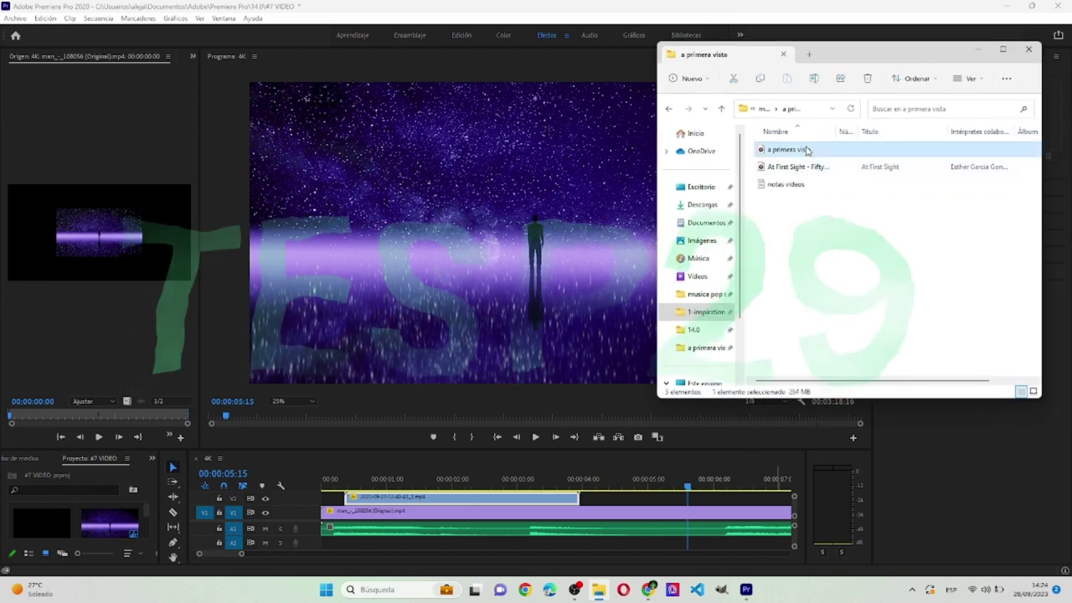
{"action": "key", "text": "F2"}
{"action": "key", "text": "End"}
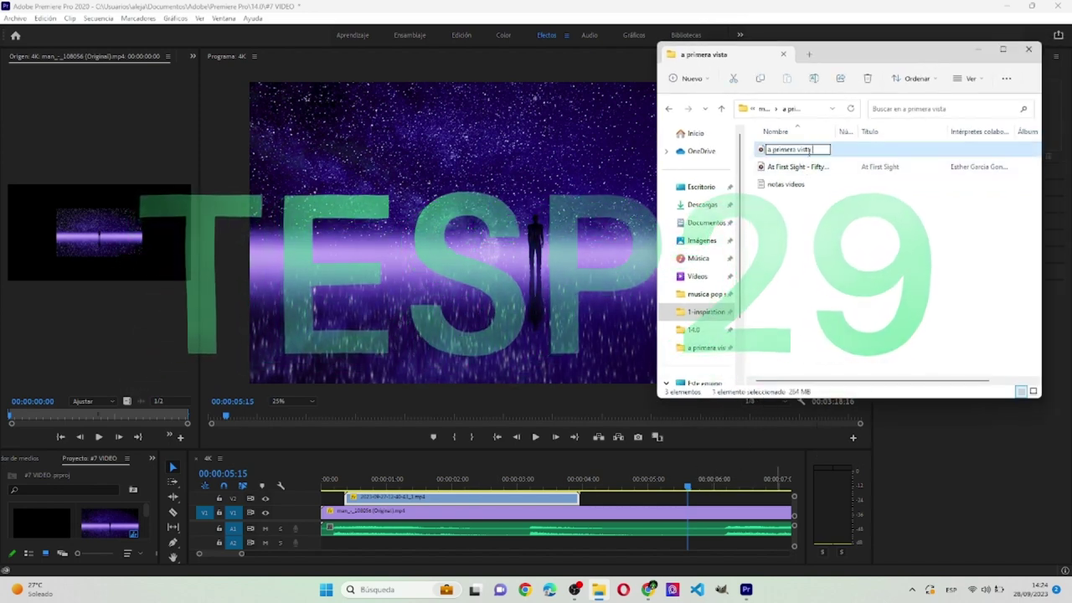
{"action": "type", "text": "prueba"}
{"action": "key", "text": "Return"}
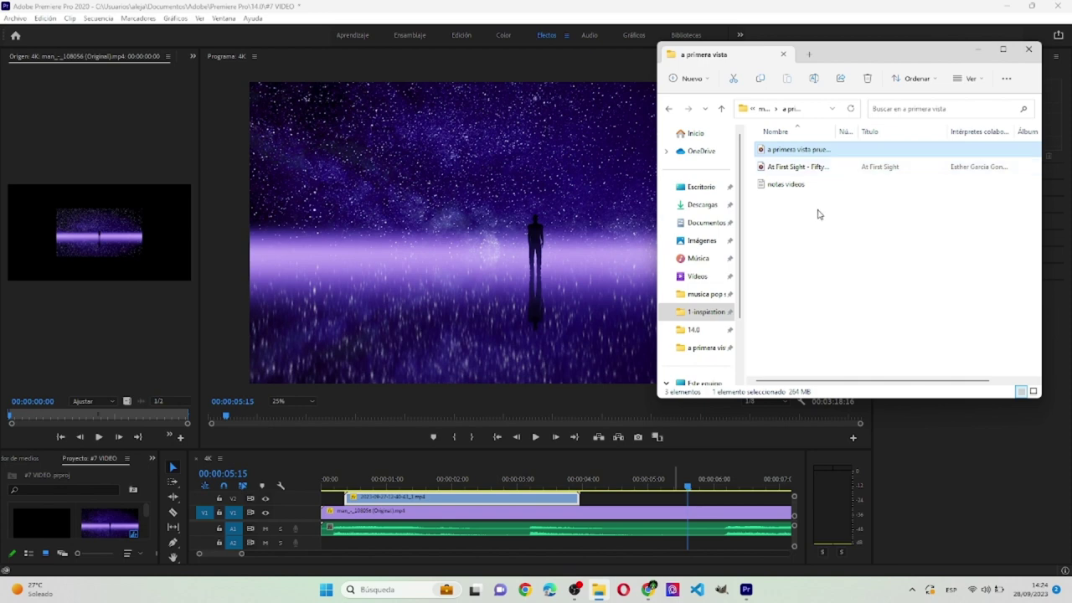
{"action": "left_click", "coordinate": [822, 245]}
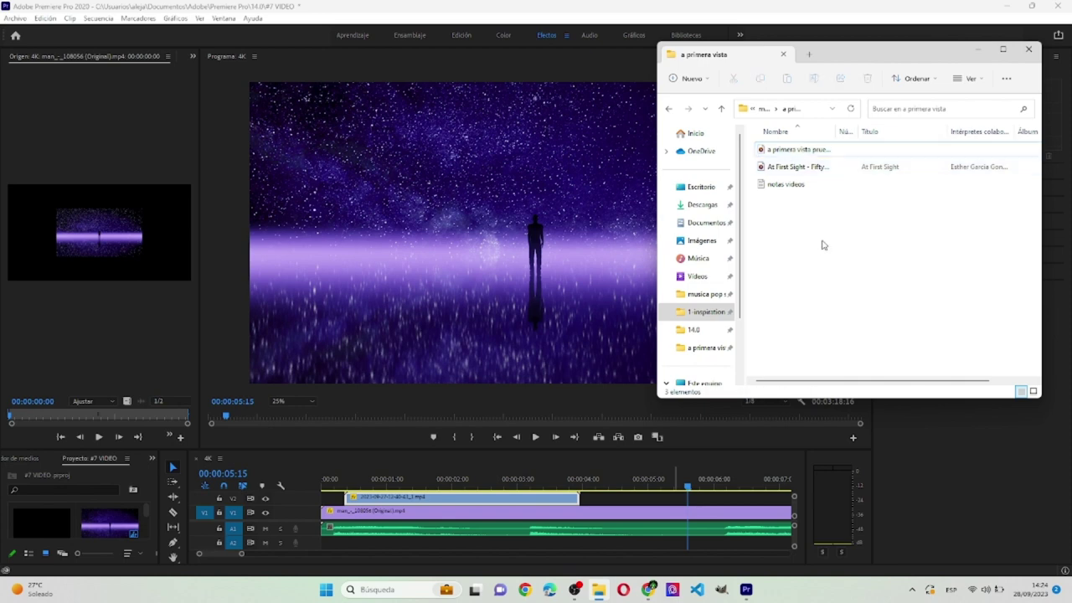
{"action": "left_click", "coordinate": [978, 53]}
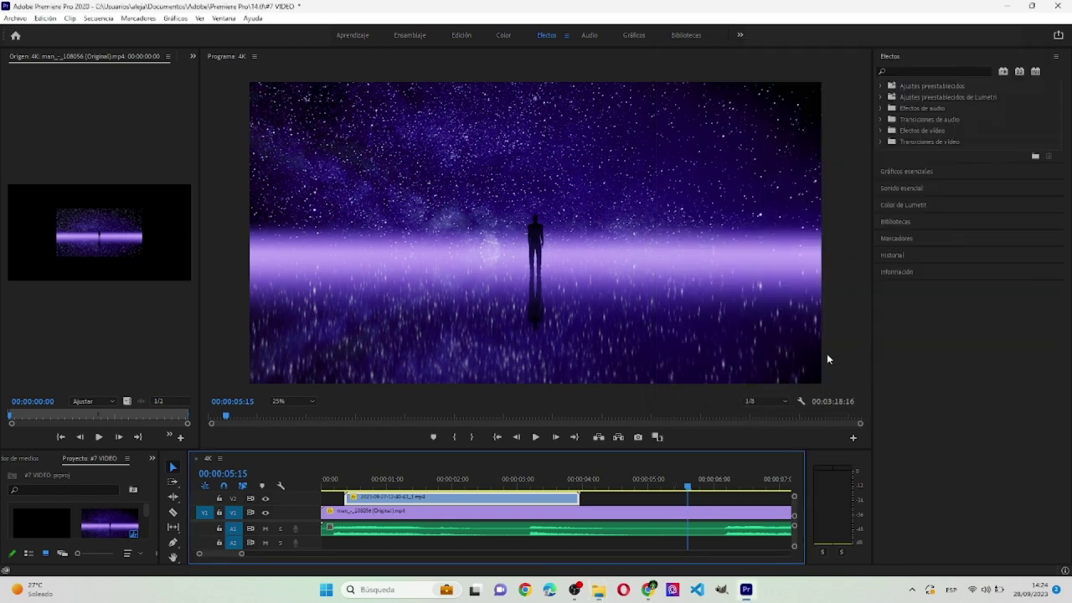
{"action": "mouse_move", "coordinate": [744, 596]}
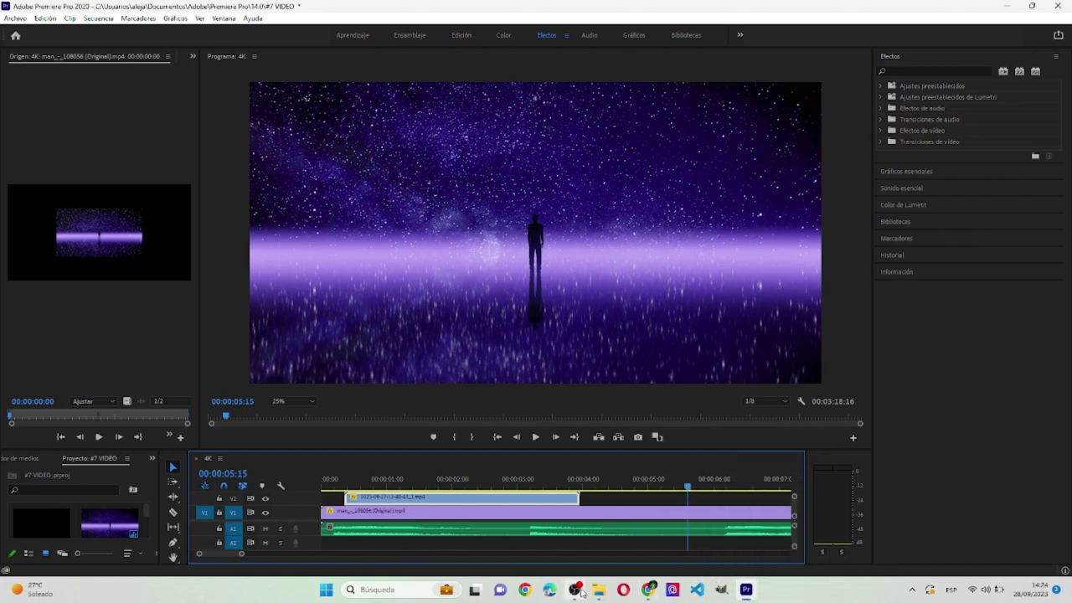